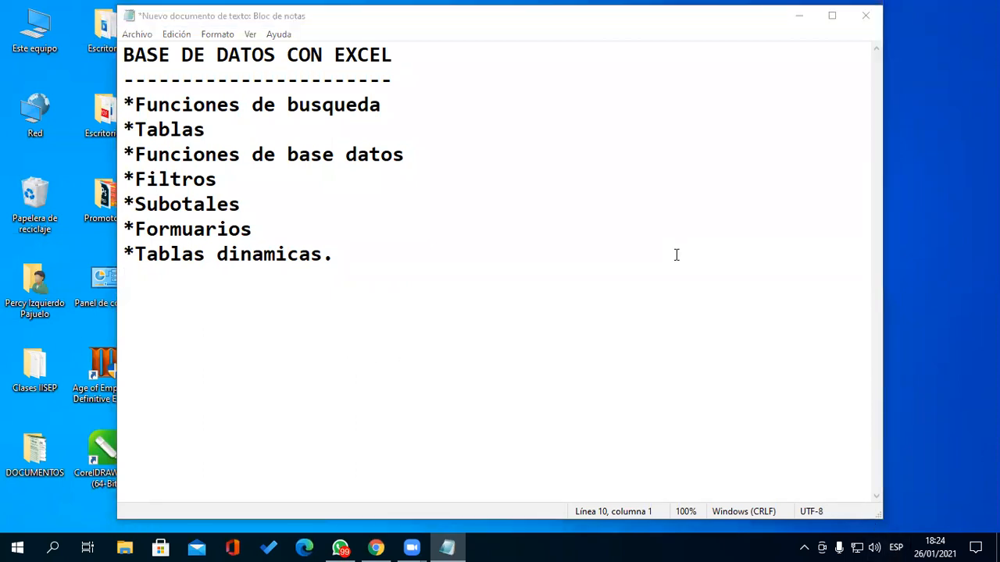
- Launch Excel from the Run prompt, then add blank lines below the Notepad topic list
left_click(798, 19)
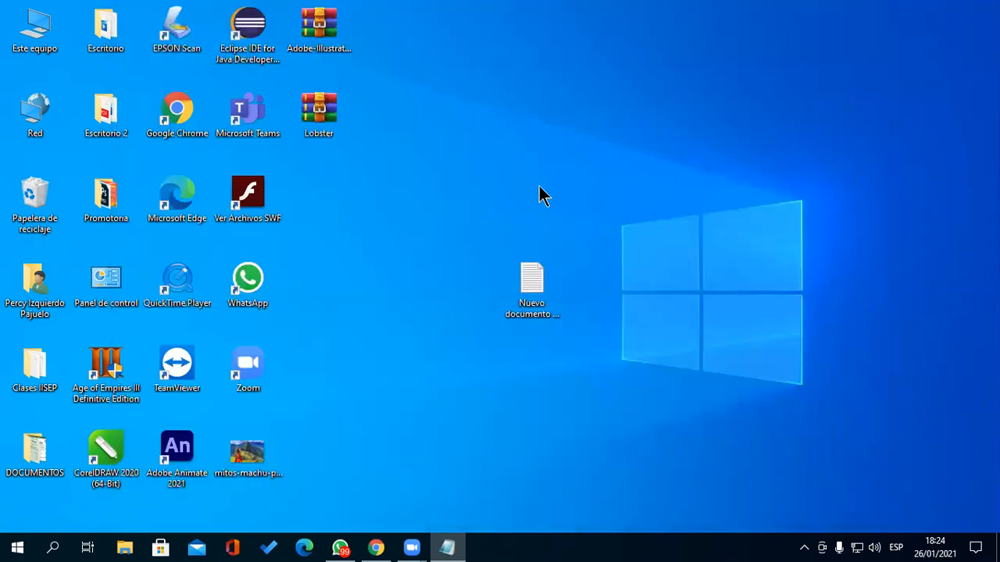
key("super+r")
type("excel")
key("Return")
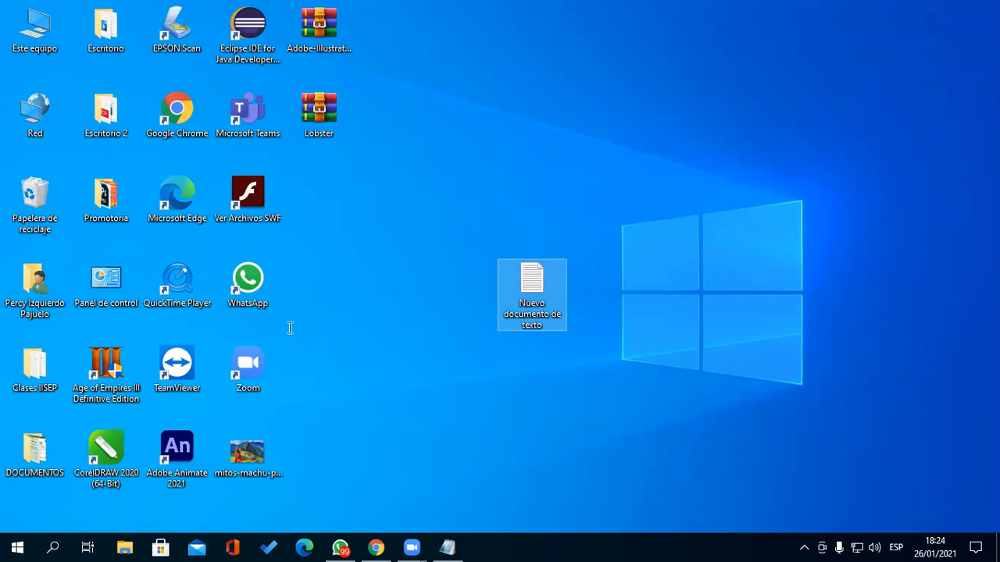
key("Return")
key("Return")
key("Return")
key("Return")
key("Return")
key("Return")
key("Return")
key("Return")
key("Return")
key("Return")
key("Return")
key("Return")
key("Return")
key("Return")
key("Return")
key("Return")
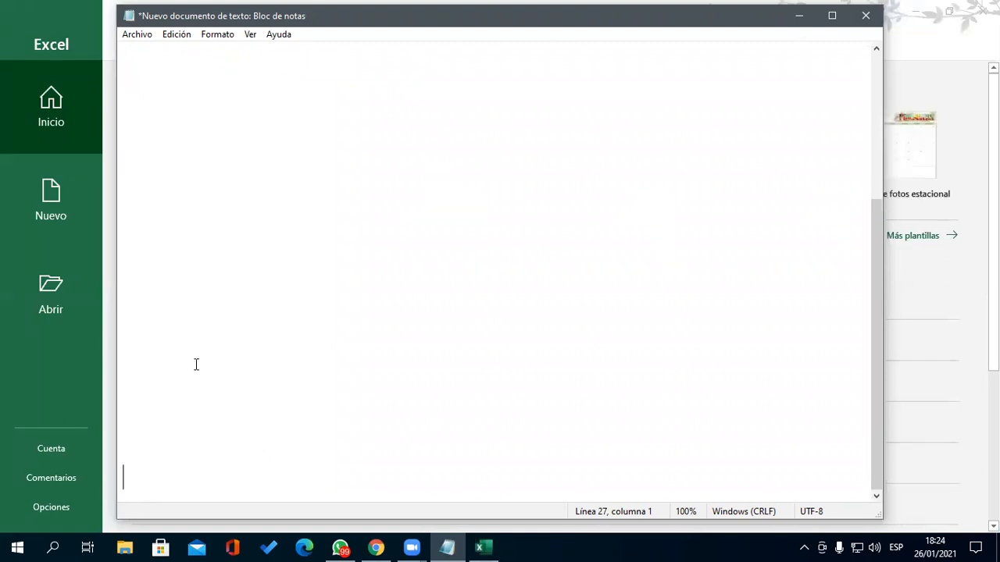
- Add the lines '*FUNCION BUSCARV' and '*FUNCION BUSCARH' below the topic list
left_click(173, 80)
left_click(178, 61)
key("Return")
type("FUNCION BUSCARV")
key("Return")
key("Up")
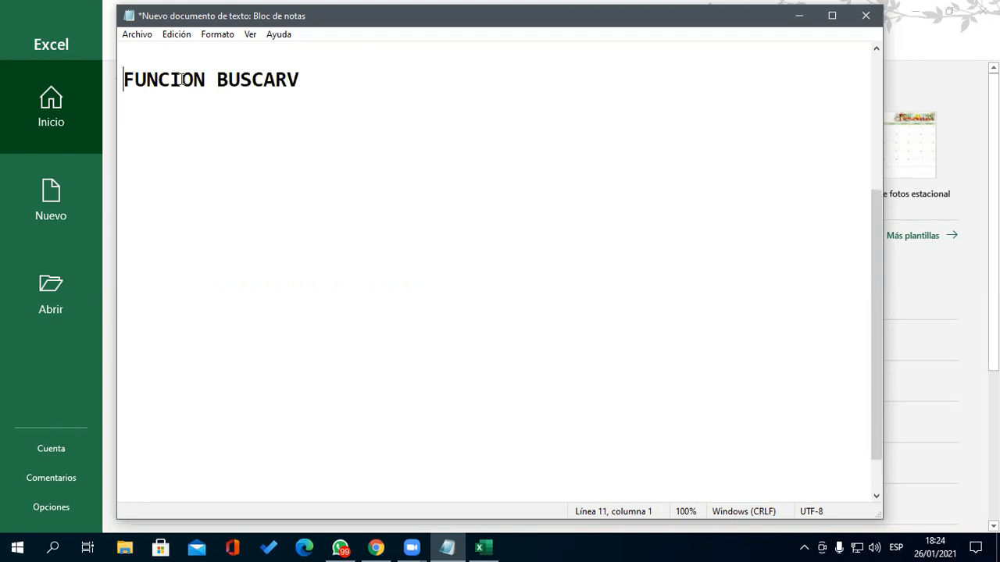
type("*")
key("Down")
type("*FUNCION ")
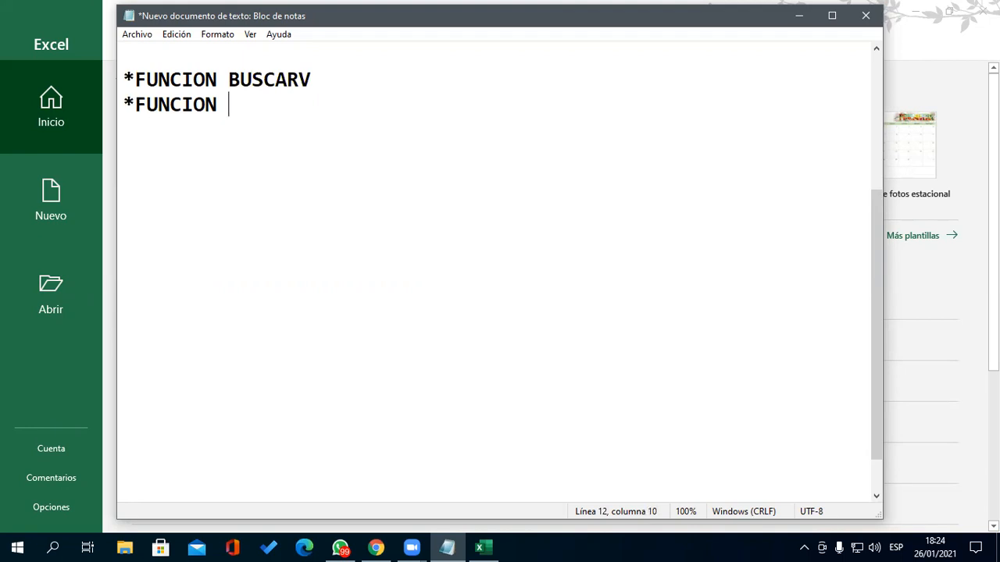
type("BUSCARH")
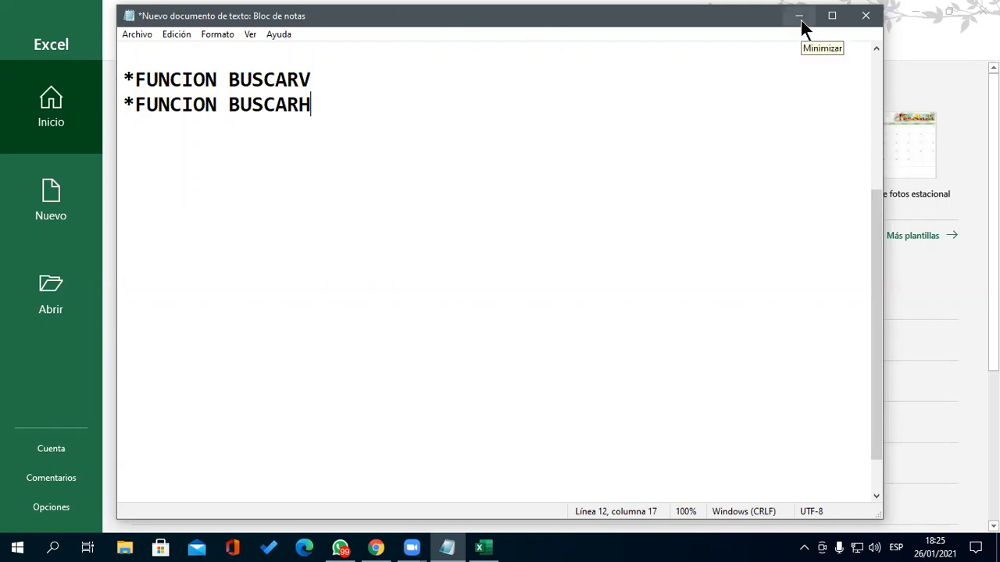
key("Return")
key("Return")
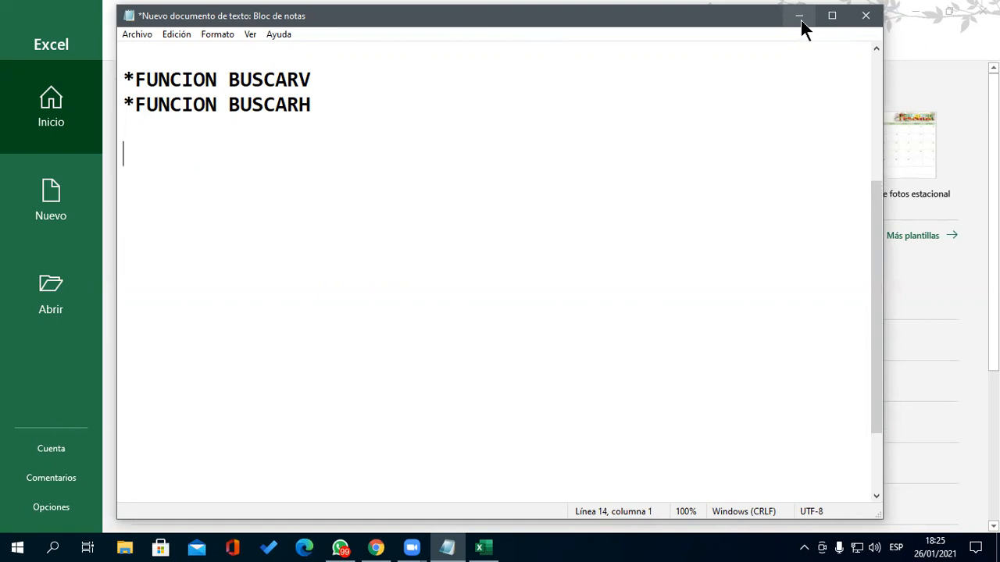
- Highlight the BUSCARV and BUSCARH function names in turn
left_click_drag(312, 79, 312, 106)
left_click(248, 143)
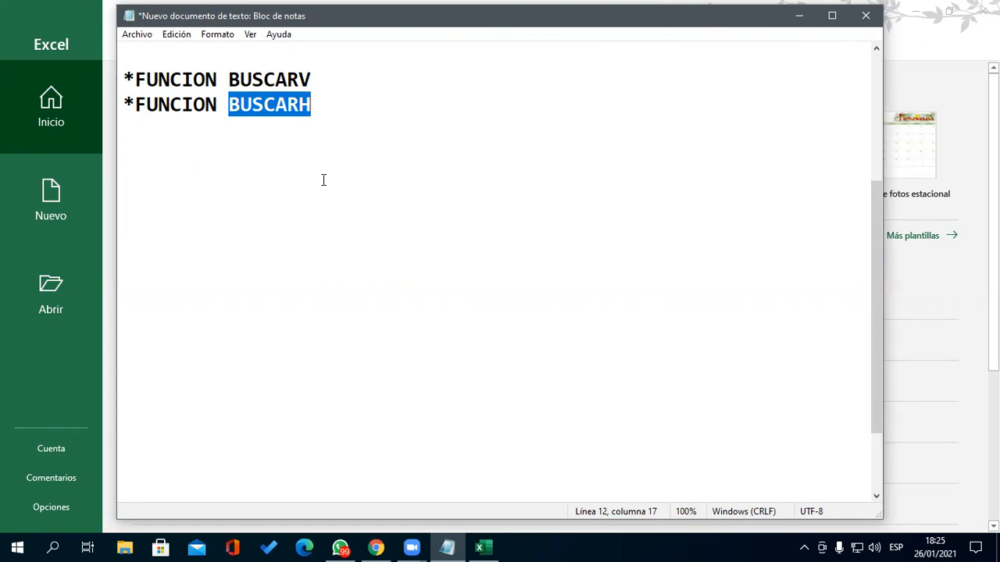
left_click(302, 138)
left_click_drag(239, 107, 321, 103)
left_click_drag(229, 79, 321, 78)
left_click_drag(226, 104, 329, 102)
- Write the line =BUSCARV(Valor_buscado,Rango,ind_columnas,orden) in the notes
left_click(222, 154)
key("Return")
type("=?")
key("BackSpace")
type("B")
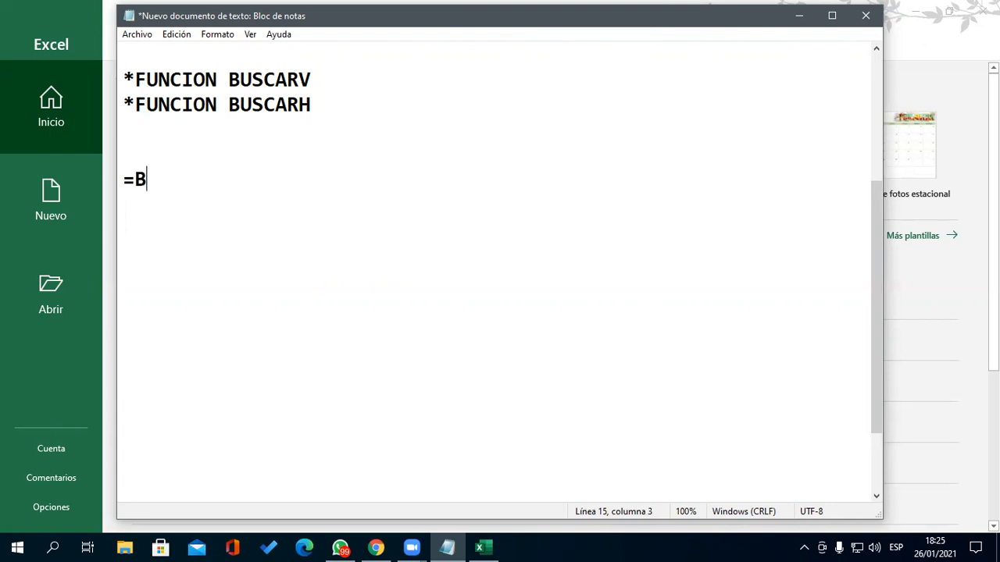
type("USCARV")
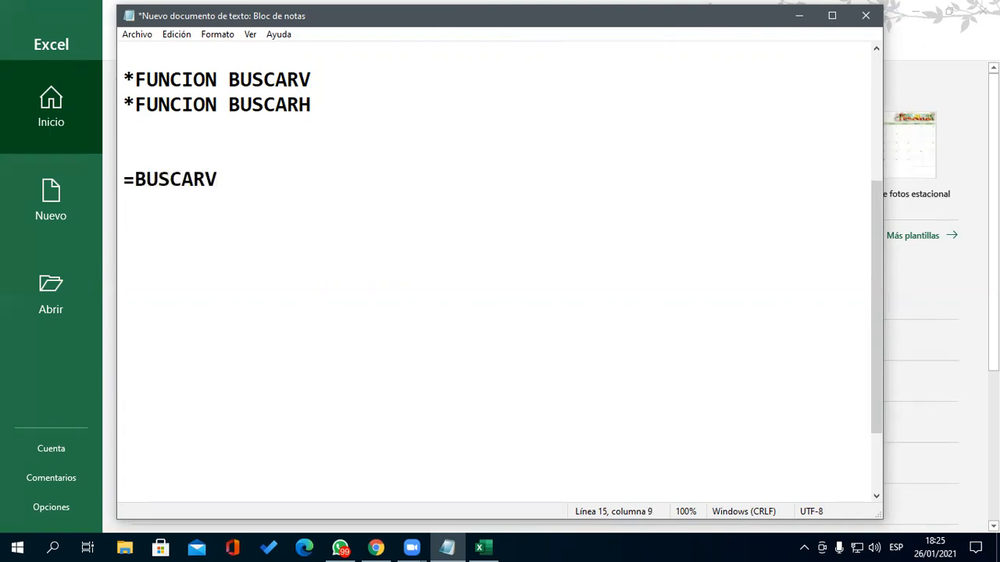
type("(Valor_busca")
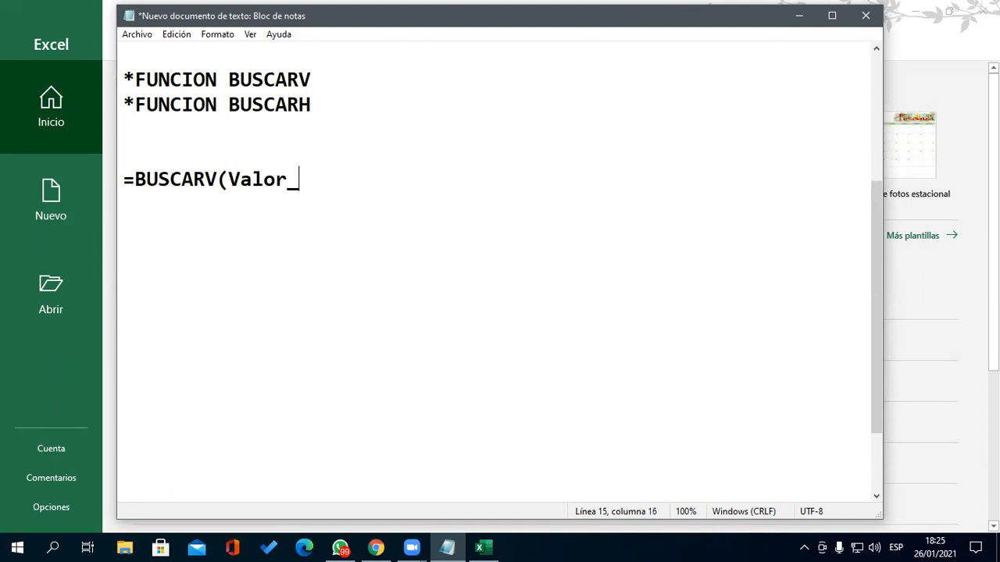
type("do")
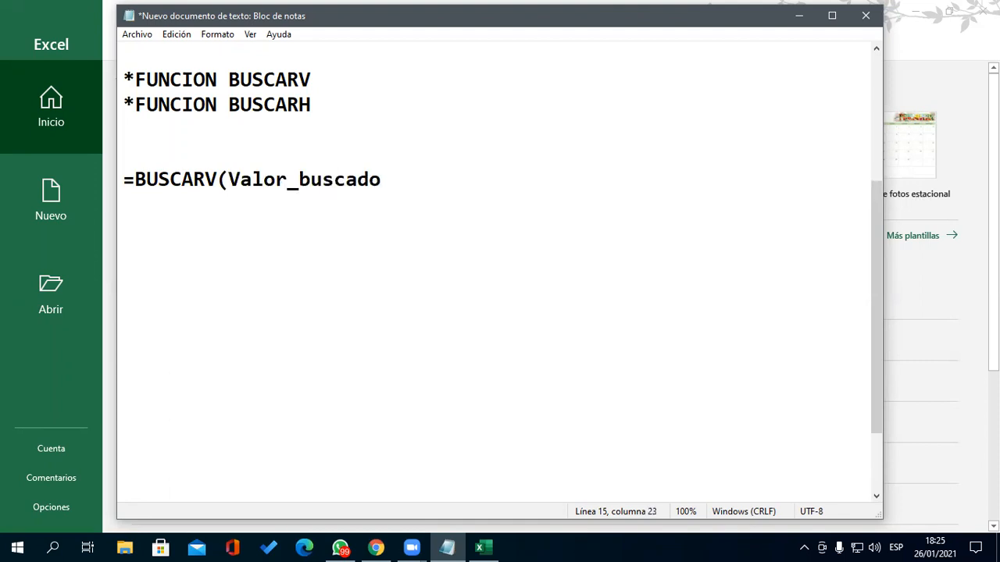
type(",Rango,")
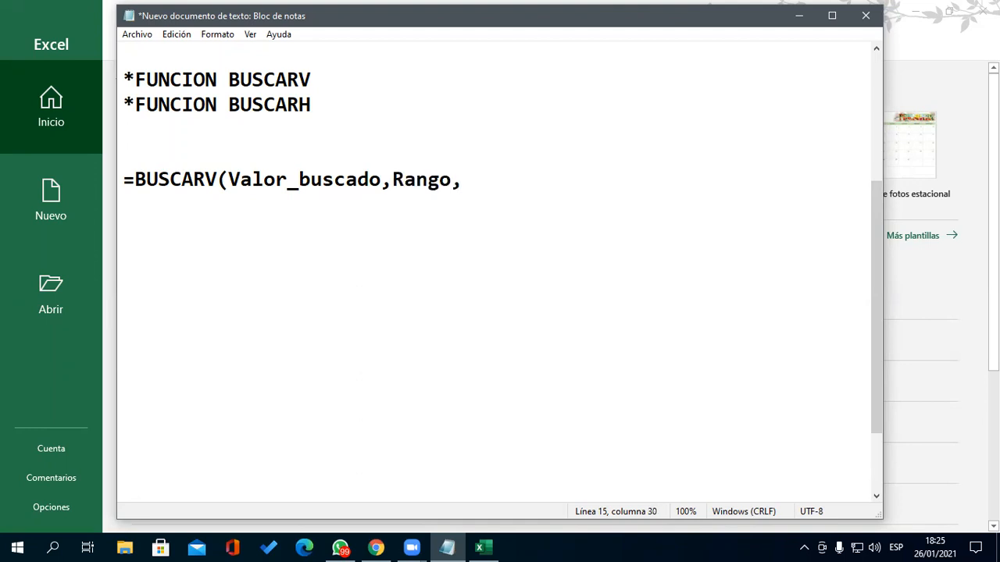
type("ind_columnas")
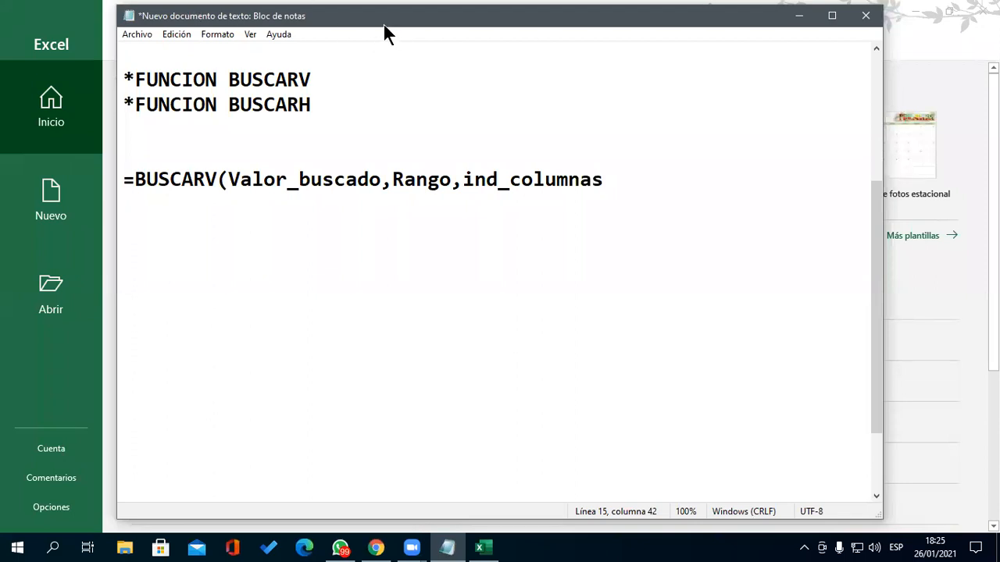
left_click_drag(384, 24, 296, 31)
type(",orden)")
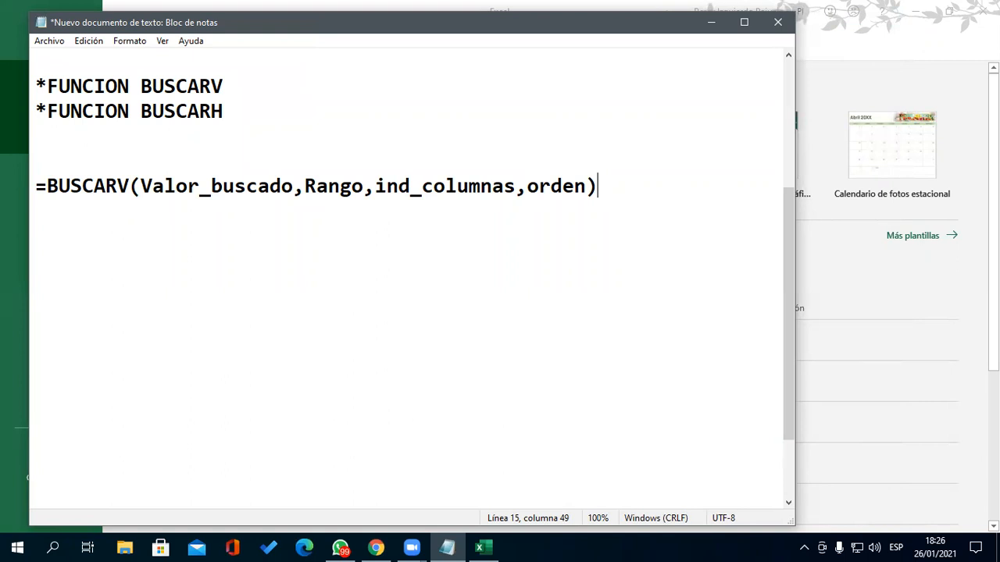
- Duplicate the formula line using ind_fila, and correct ind_columnas to ind_columna
key("shift+Home")
key("ctrl+v")
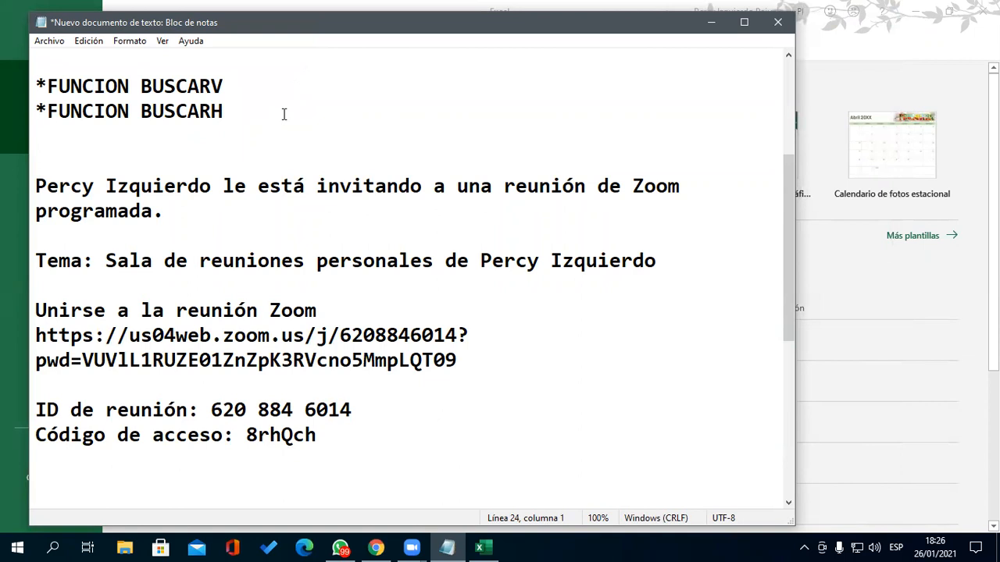
key("ctrl+z")
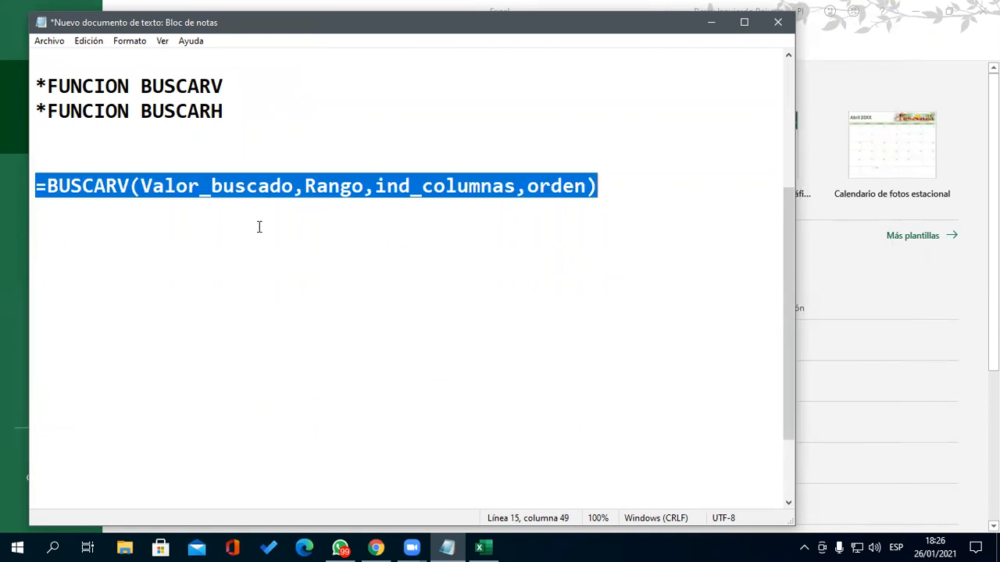
key("ctrl+c")
left_click(119, 224)
key("ctrl+v")
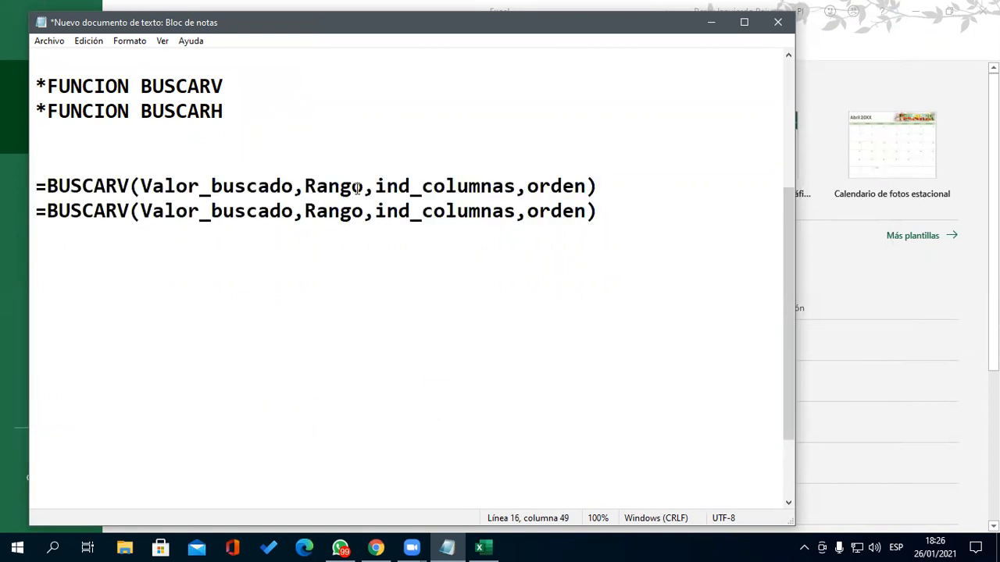
left_click_drag(422, 211, 515, 216)
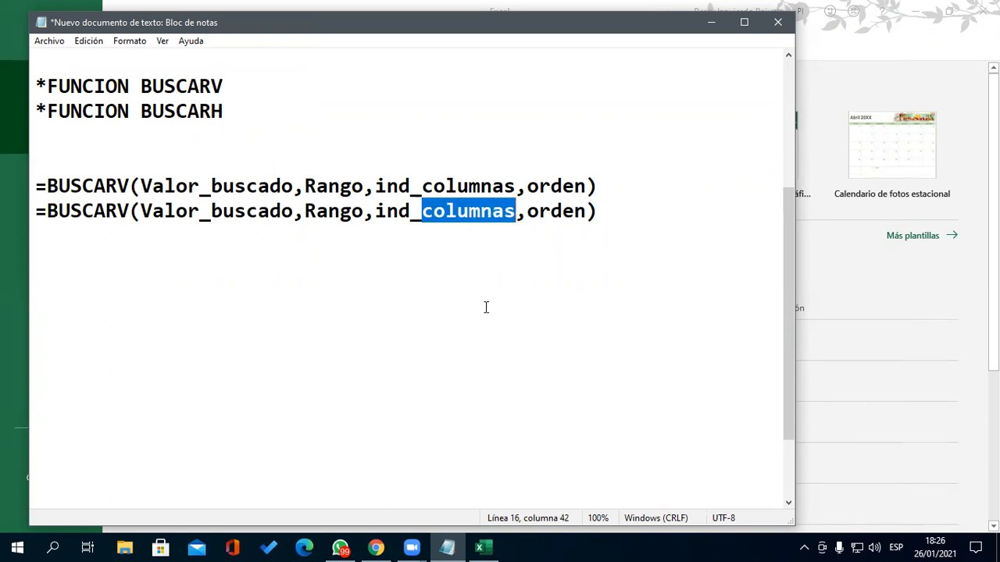
type("filka")
key("BackSpace")
key("BackSpace")
type("a")
key("Up")
key("Right")
key("Right")
key("Right")
key("Delete")
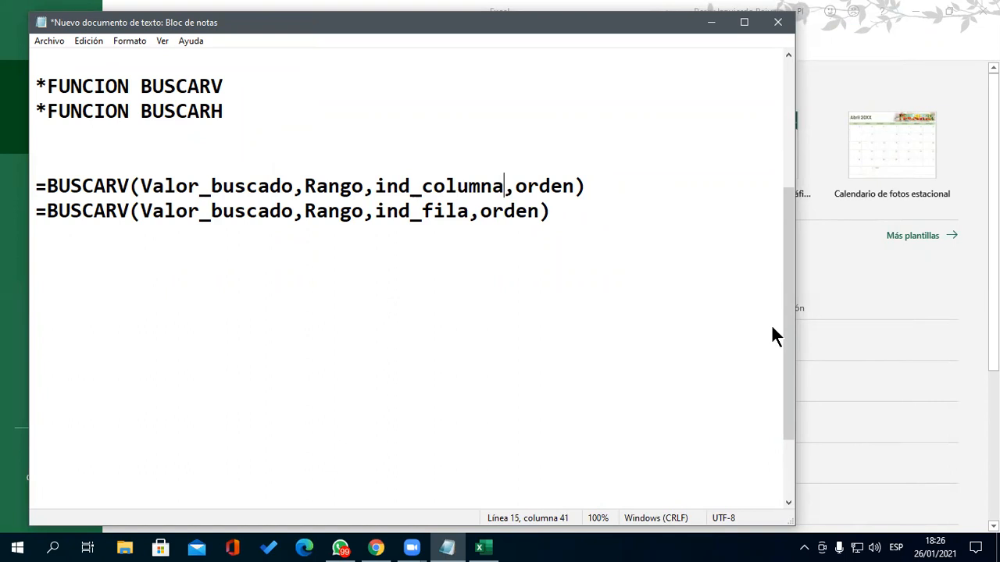
left_click(610, 135)
- Delete the extra blank line above the formula lines
scroll(519, 266, "up", 3)
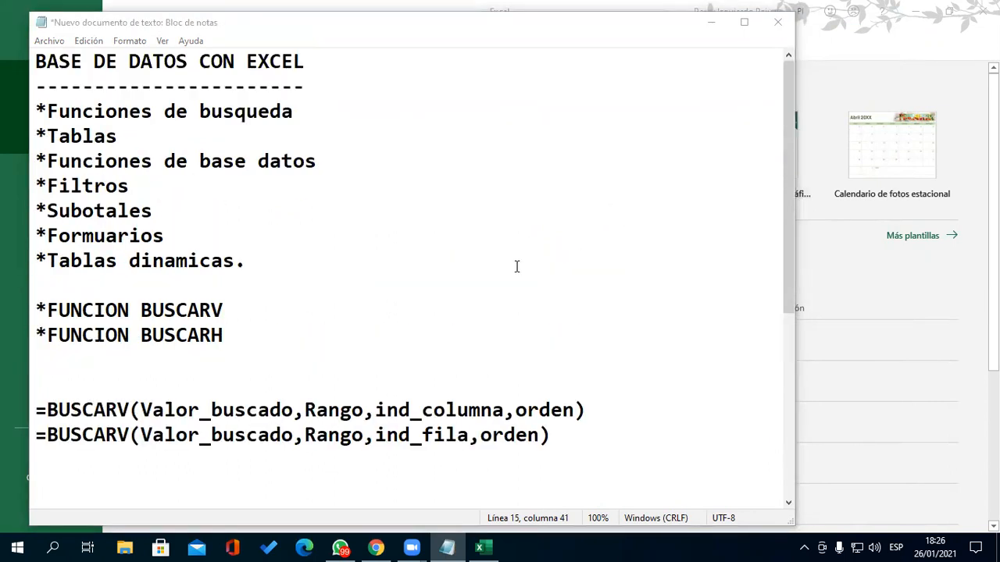
left_click(210, 350)
key("Delete")
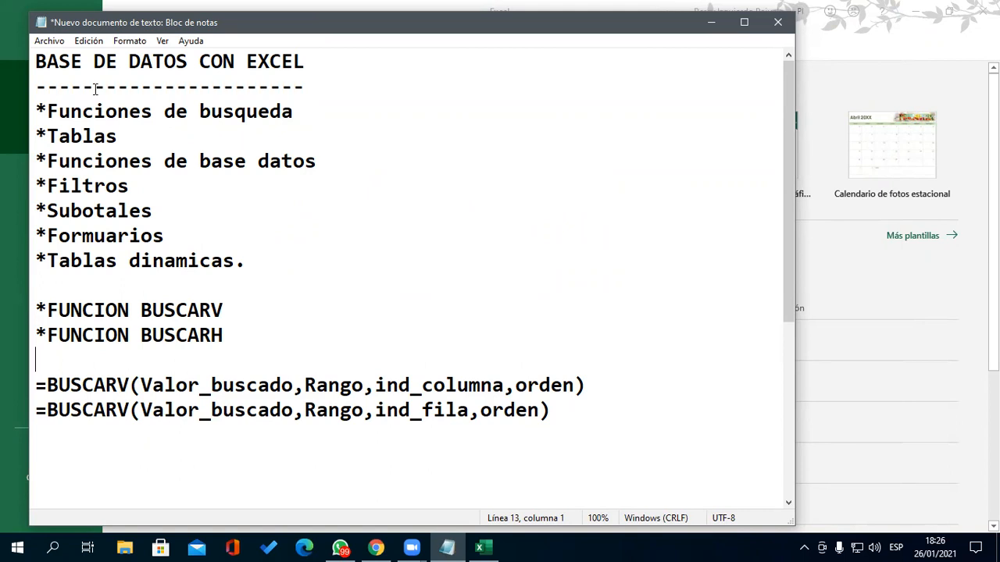
- Highlight each topic in the notes, from the title through *Tablas dinamicas
left_click(326, 77)
left_click_drag(326, 77, 29, 60)
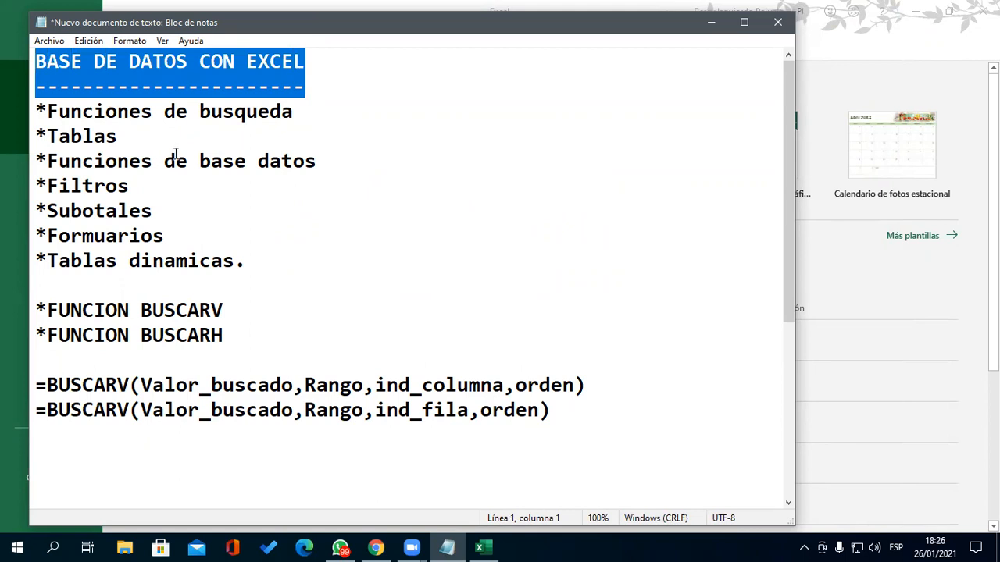
left_click_drag(303, 112, 25, 125)
left_click_drag(144, 139, 35, 133)
left_click_drag(137, 138, 39, 130)
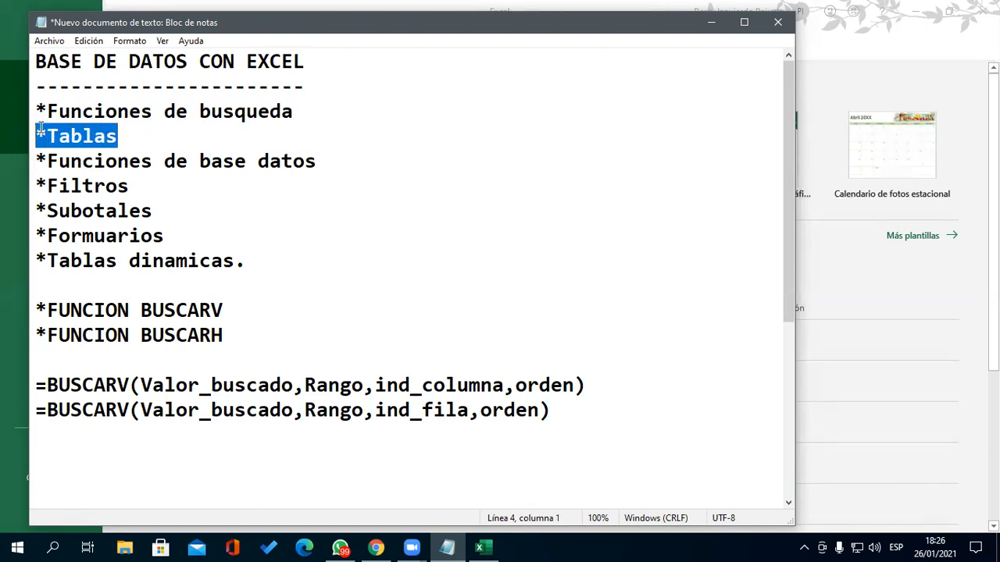
left_click_drag(339, 156, 18, 155)
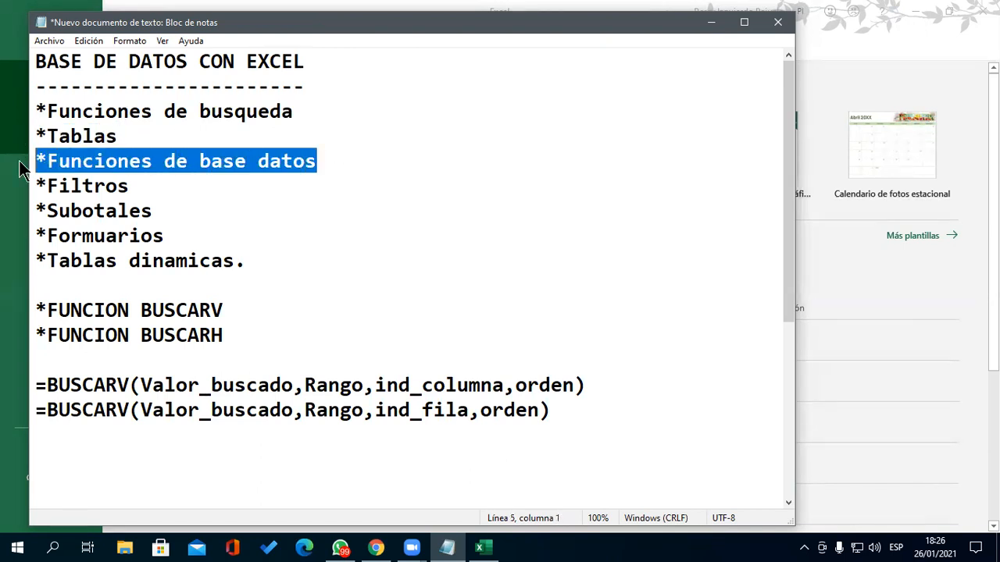
left_click_drag(309, 167, 43, 154)
left_click(247, 185)
left_click_drag(360, 169, 23, 154)
left_click_drag(161, 186, 15, 182)
left_click_drag(172, 212, 8, 214)
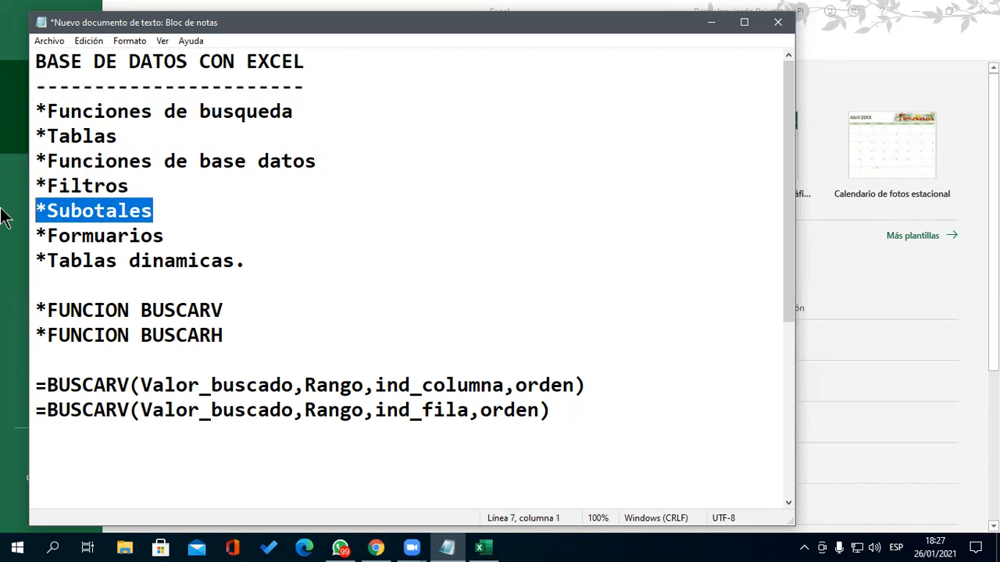
left_click_drag(167, 239, 13, 236)
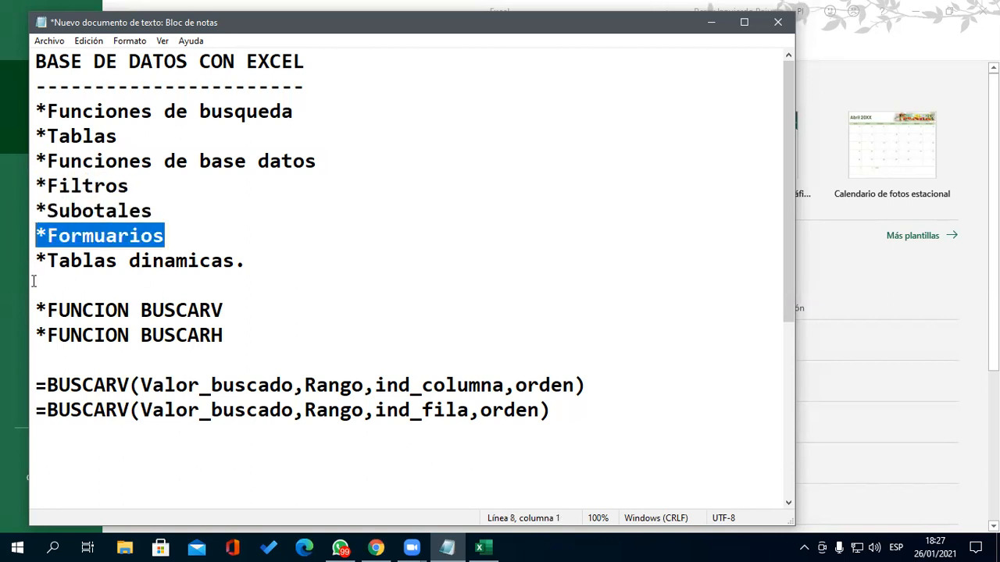
left_click_drag(252, 275, 32, 262)
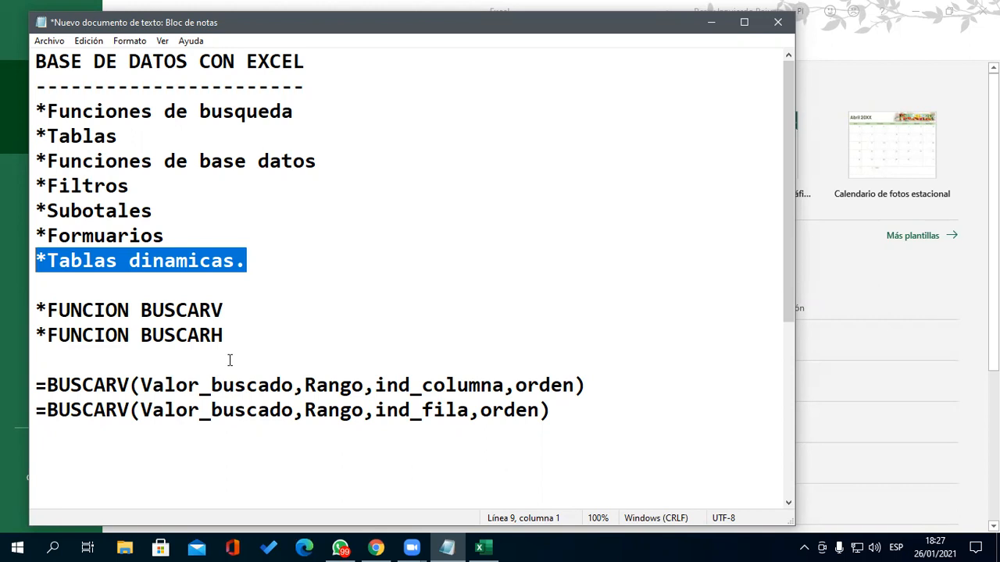
- Highlight the *FUNCION BUSCARV and *FUNCION BUSCARH headings and both formula lines
scroll(229, 360, "down", 3)
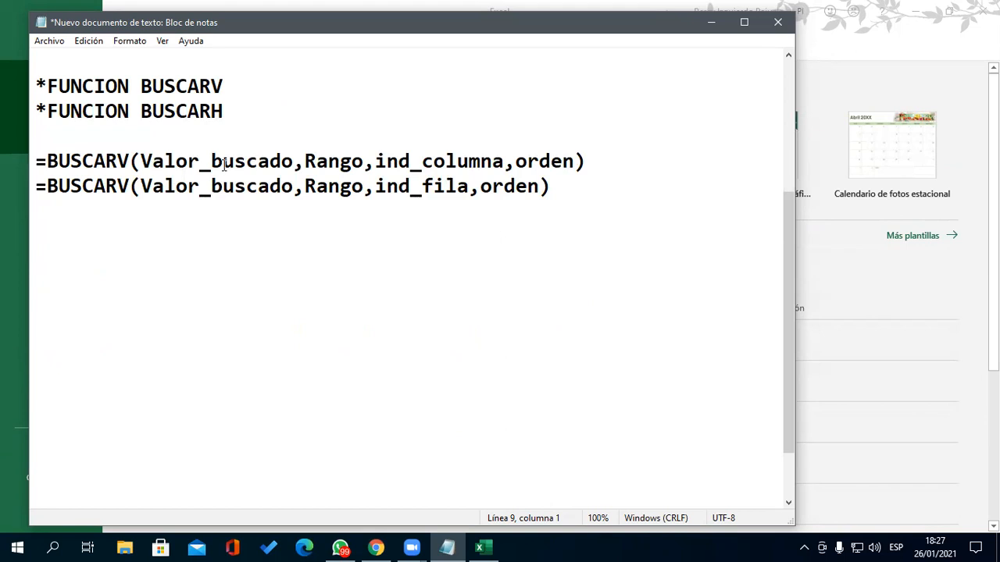
left_click_drag(561, 196, 302, 177)
left_click(236, 128)
left_click_drag(235, 86, 28, 82)
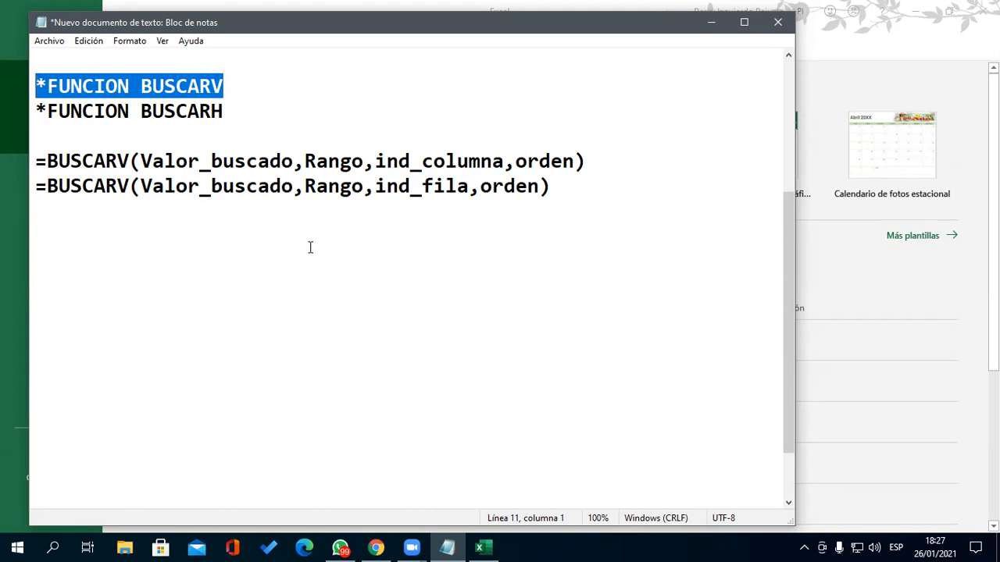
left_click_drag(235, 112, 16, 109)
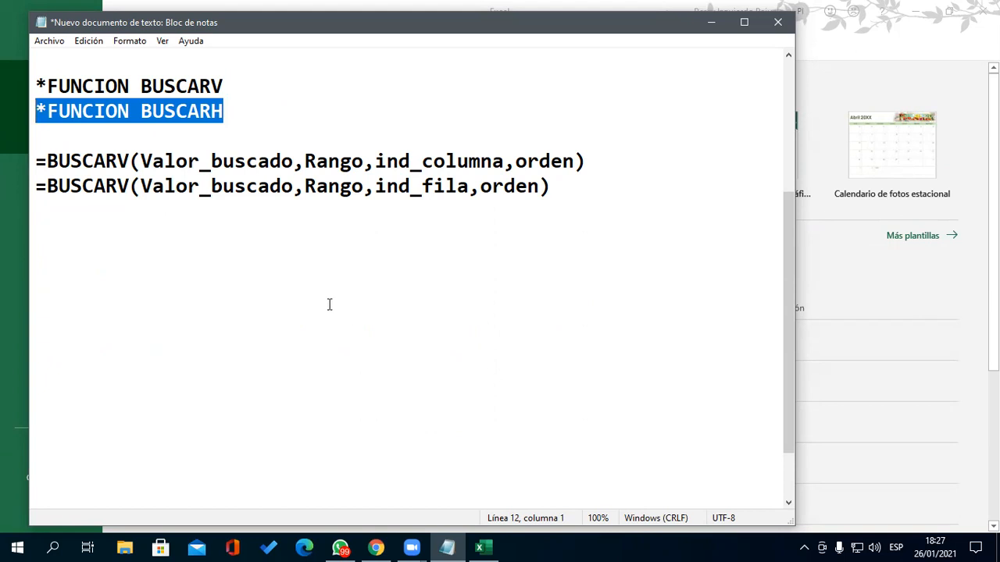
left_click_drag(37, 156, 600, 331)
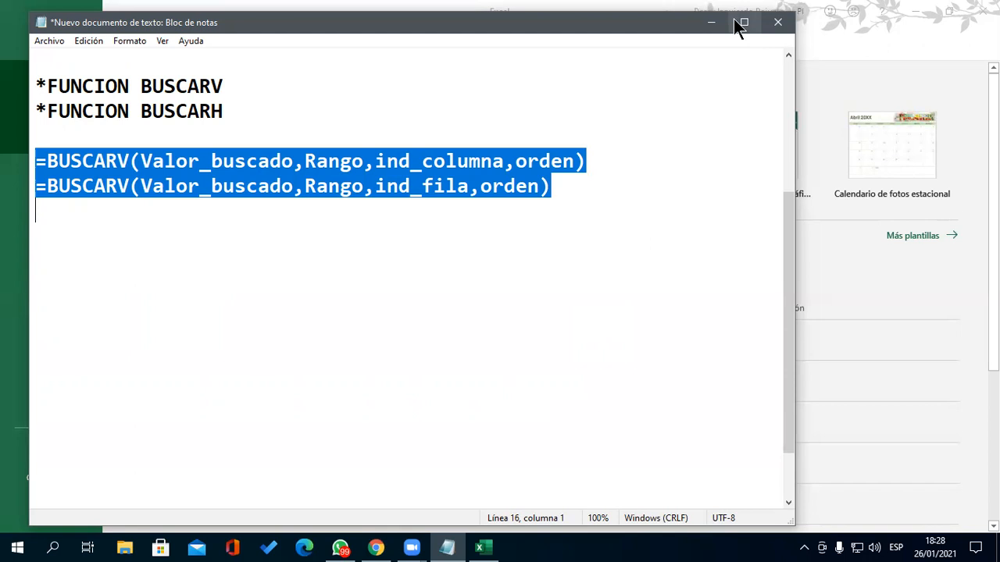
- Create a new blank Excel workbook and select cell A1
left_click(649, 9)
left_click(212, 167)
left_click(212, 165)
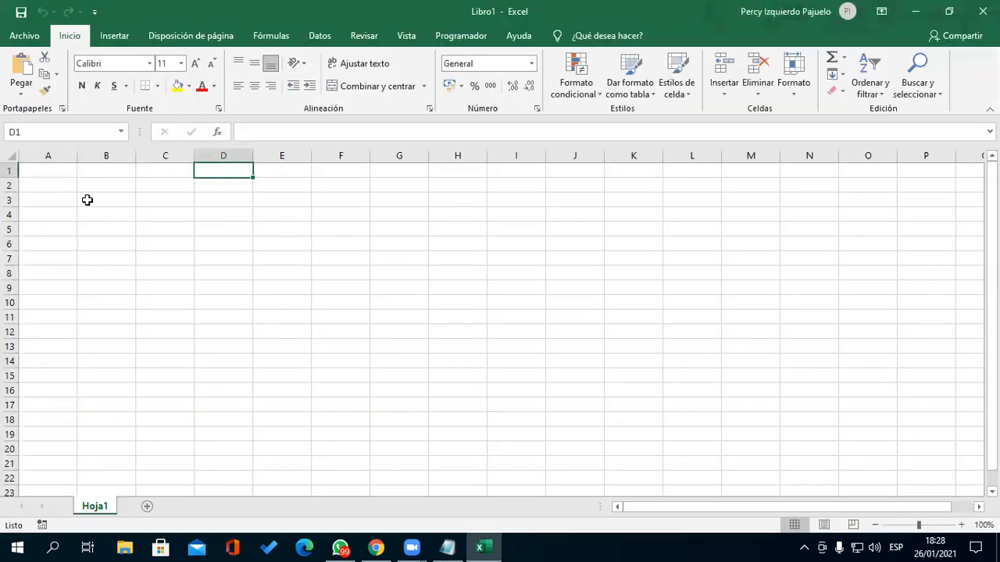
scroll(34, 191, "up", 2)
scroll(33, 187, "up", 2)
left_click(89, 178, "ctrl")
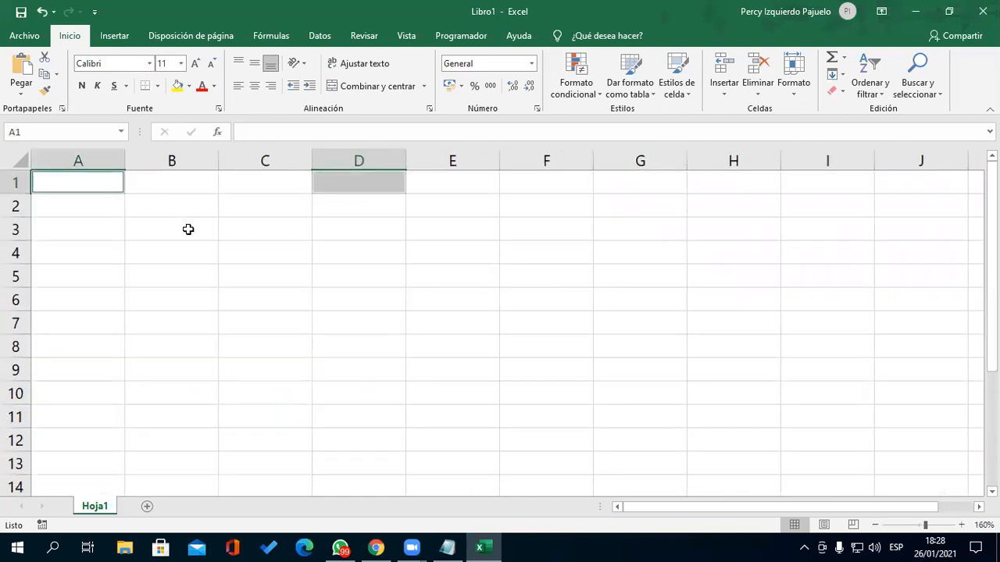
- Enter headers DNI, NOMBRE, APELLIDOS and F.NACIMIENTO in A1:D1, widening column D
type("D")
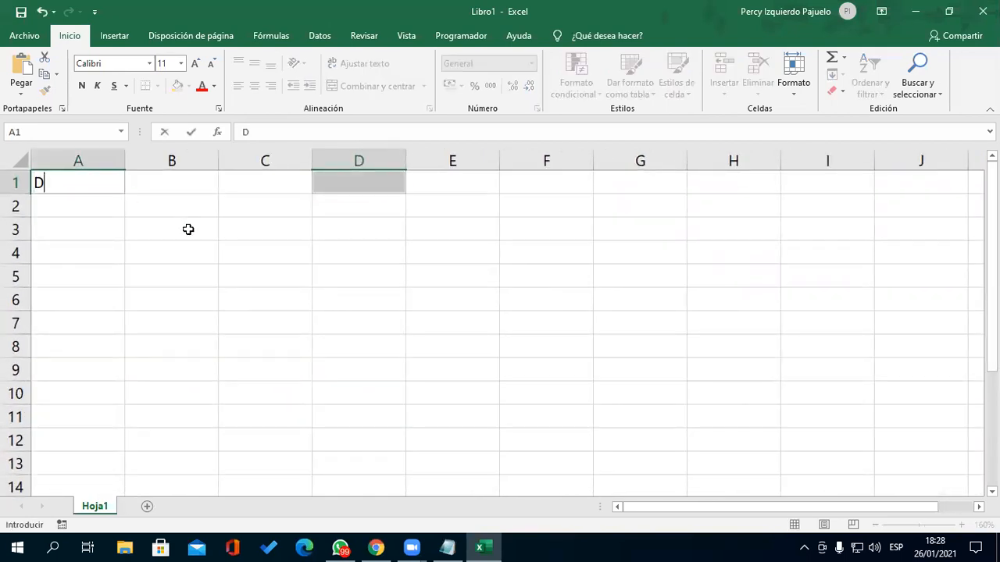
type("NI")
key("Right")
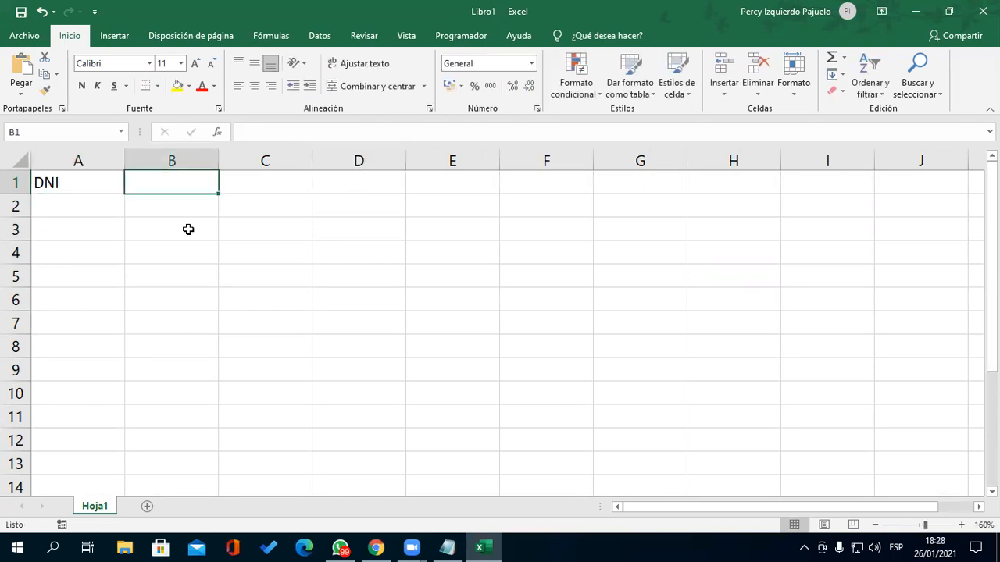
type("N")
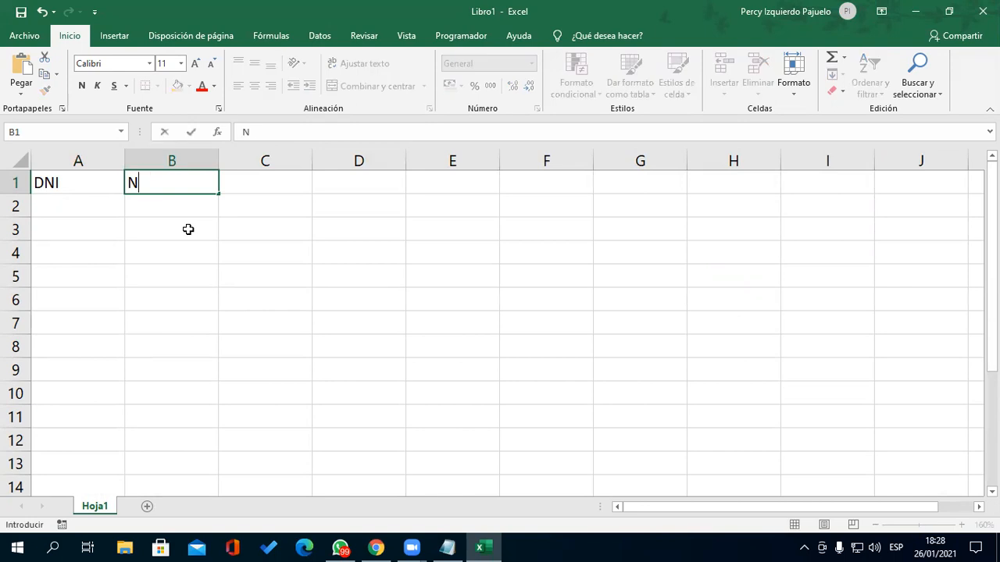
type("OMBREA")
key("BackSpace")
key("Right")
type("apellid")
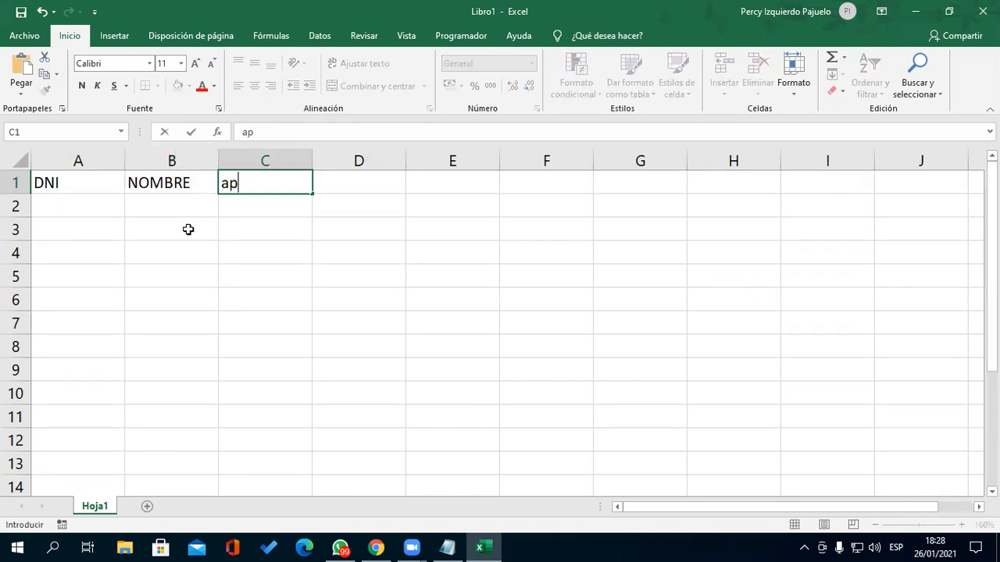
key("BackSpace")
key("BackSpace")
key("BackSpace")
key("BackSpace")
key("BackSpace")
key("BackSpace")
key("BackSpace")
type("APELLIDOS")
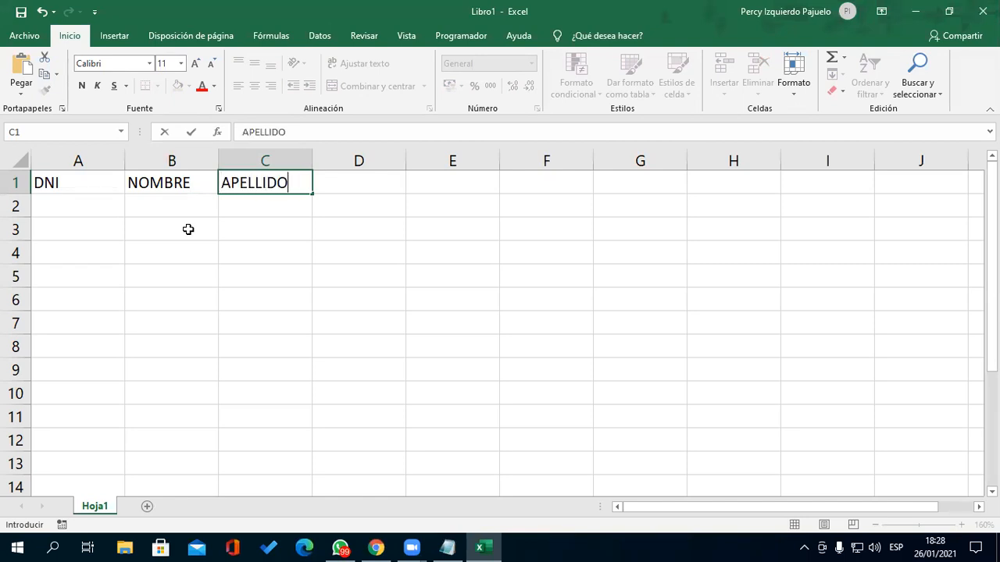
key("Right")
type("F")
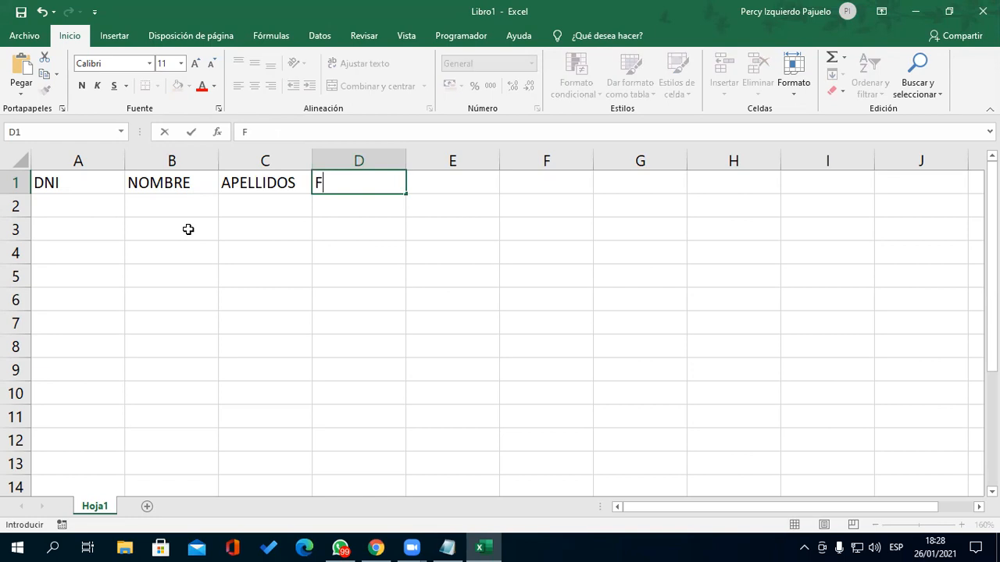
type(".NACIMIENTO")
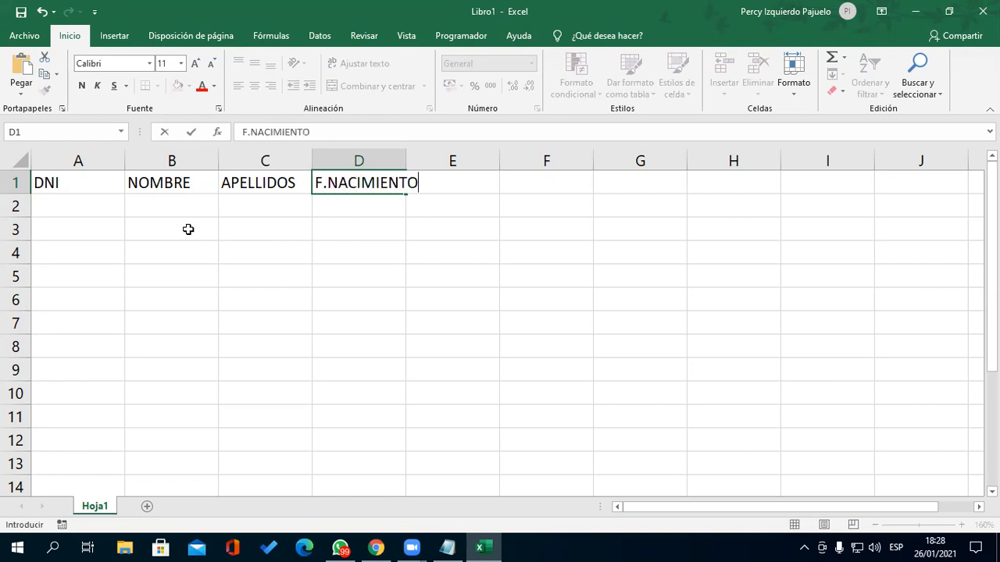
key("Right")
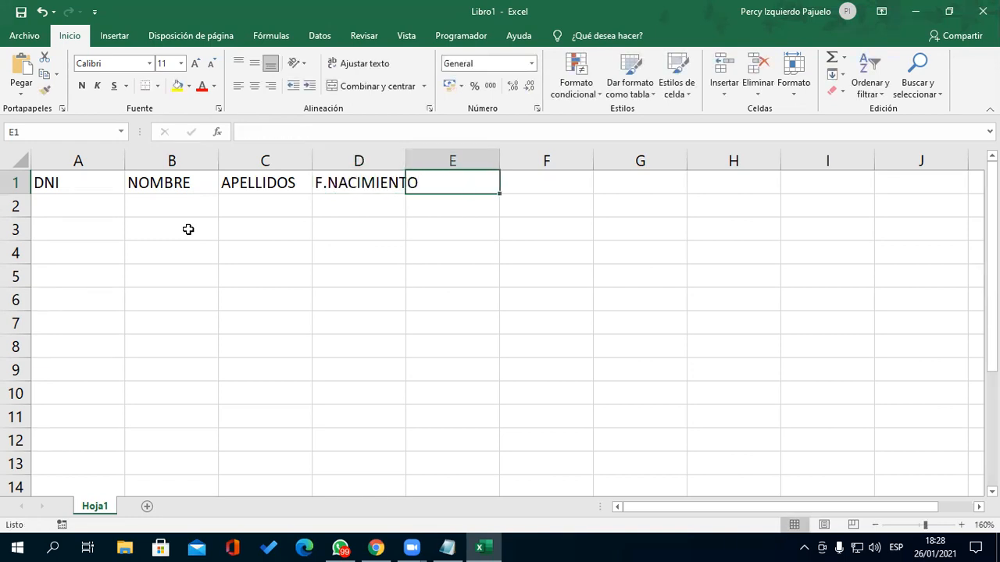
left_click_drag(405, 159, 427, 158)
- Enter L. NACIMIENTO in E1 and DIRECCION in F1, widening column E
type("DISTR")
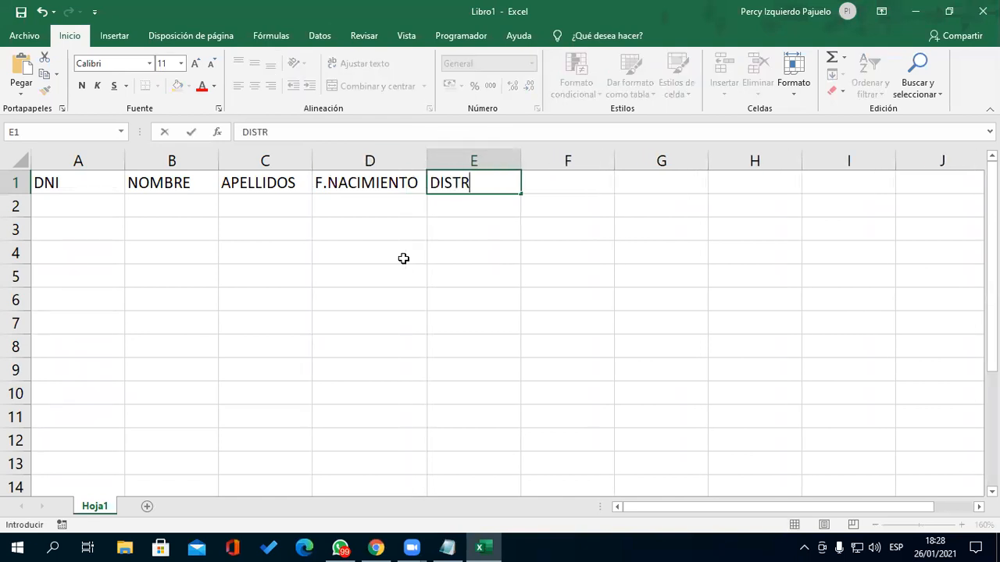
type("ITO")
key("Right")
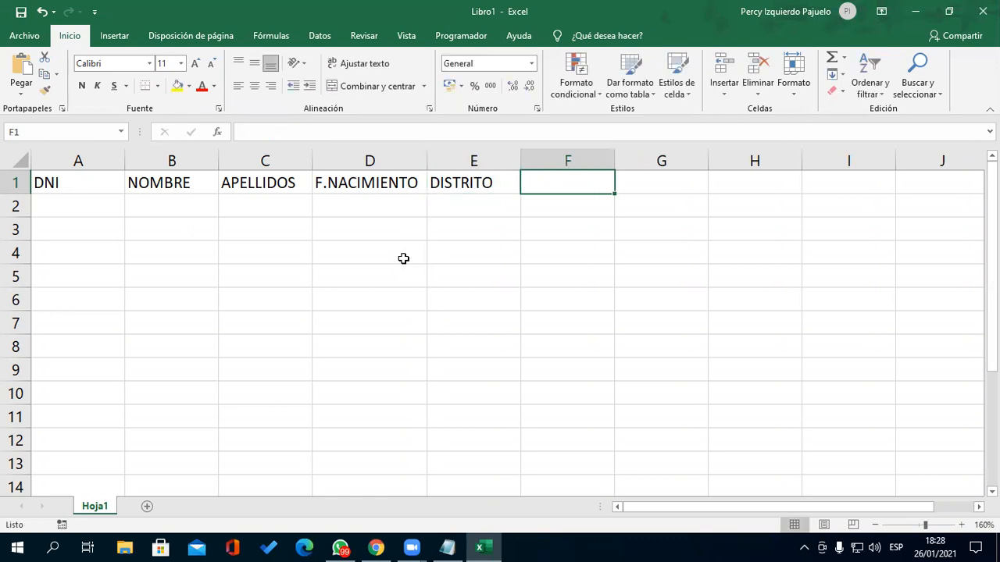
type("CELU")
key("BackSpace")
key("BackSpace")
key("BackSpace")
key("BackSpace")
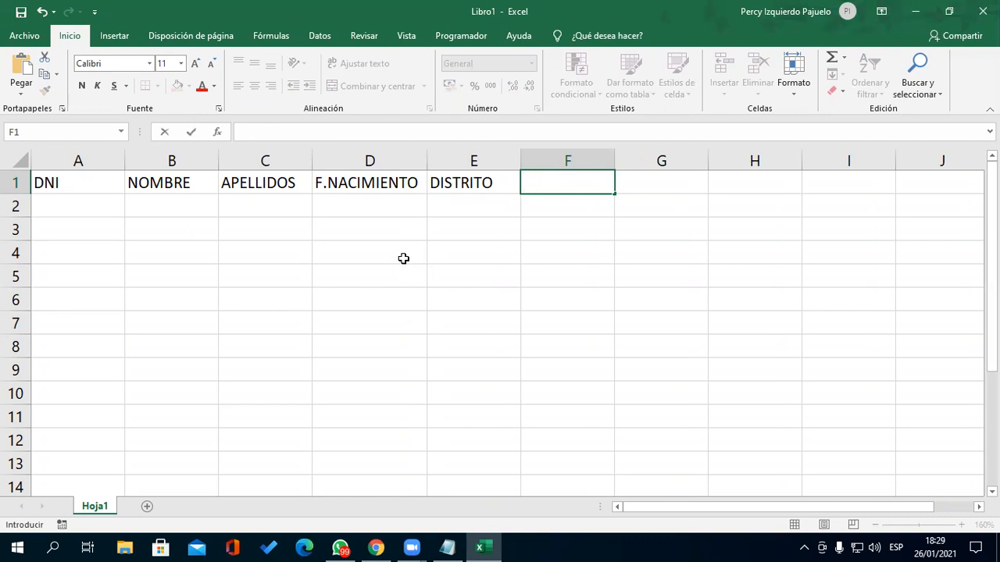
key("Escape")
key("Left")
type("L. NACIMIENTO")
key("Tab")
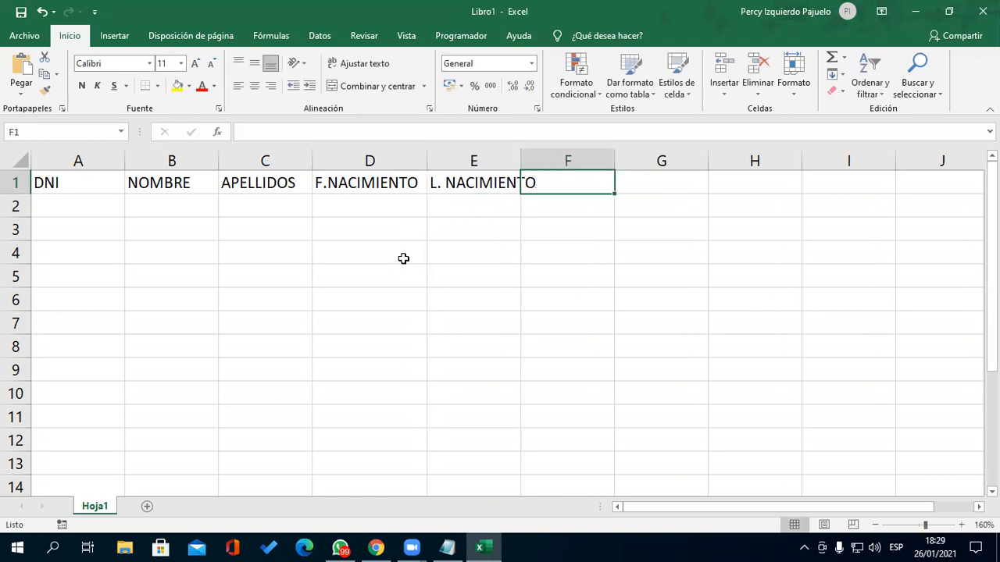
left_click_drag(520, 162, 541, 167)
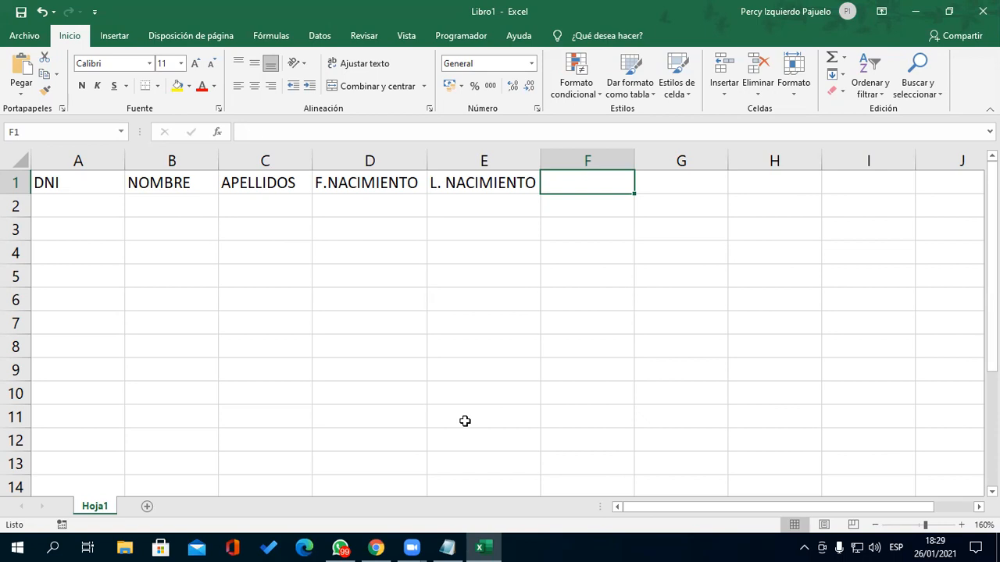
type("D")
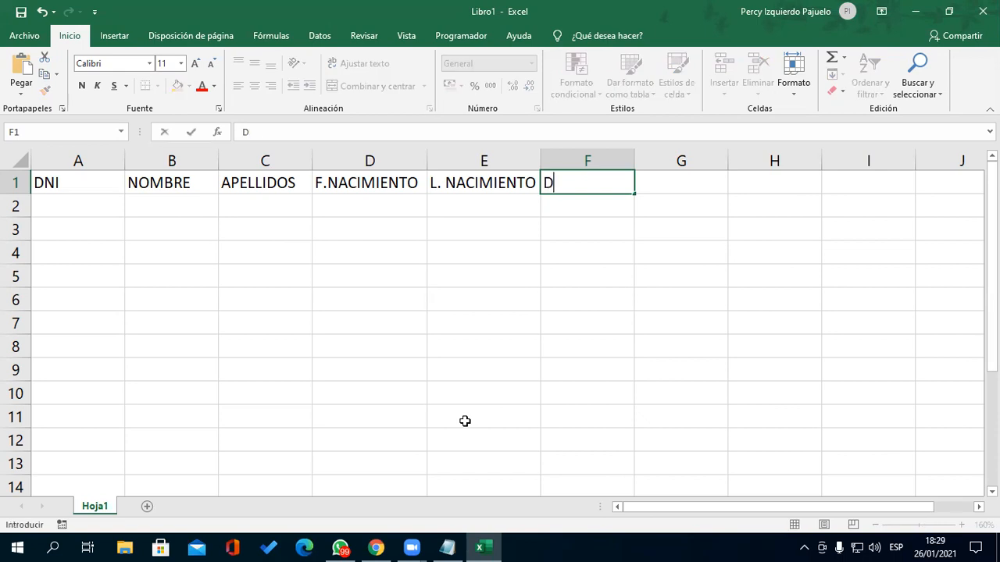
type("IRECCION")
key("Return")
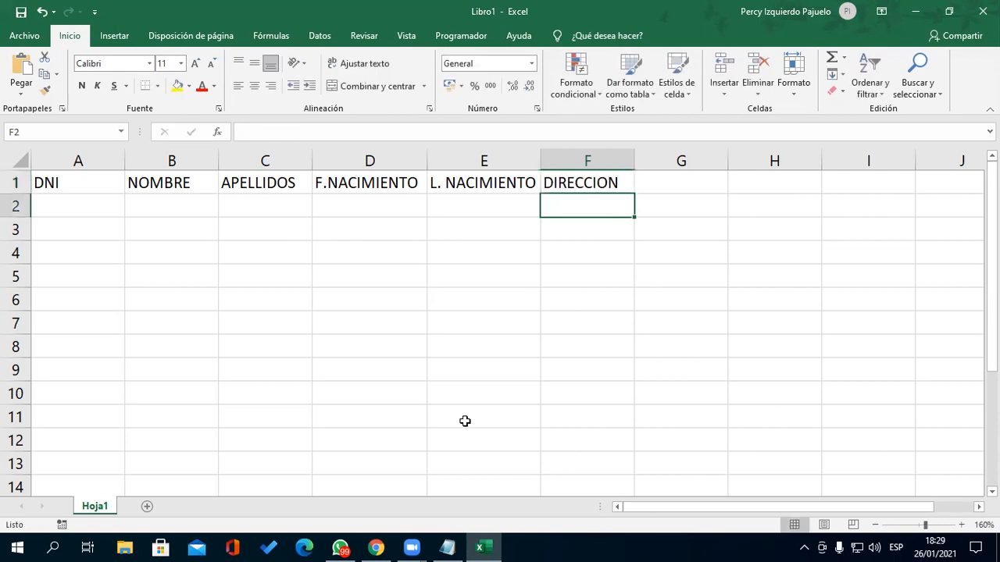
key("Left")
key("Left")
key("Left")
key("Left")
key("Left")
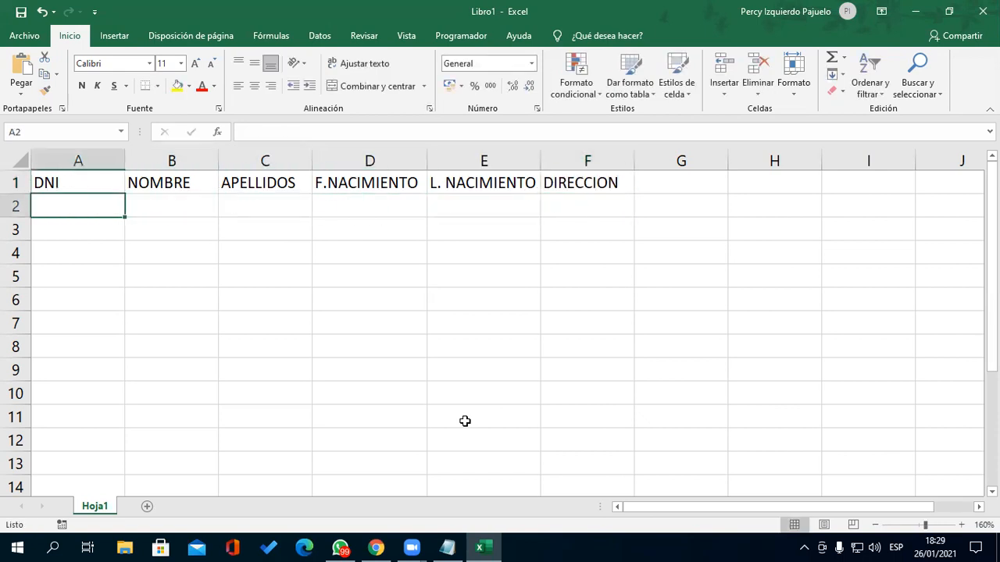
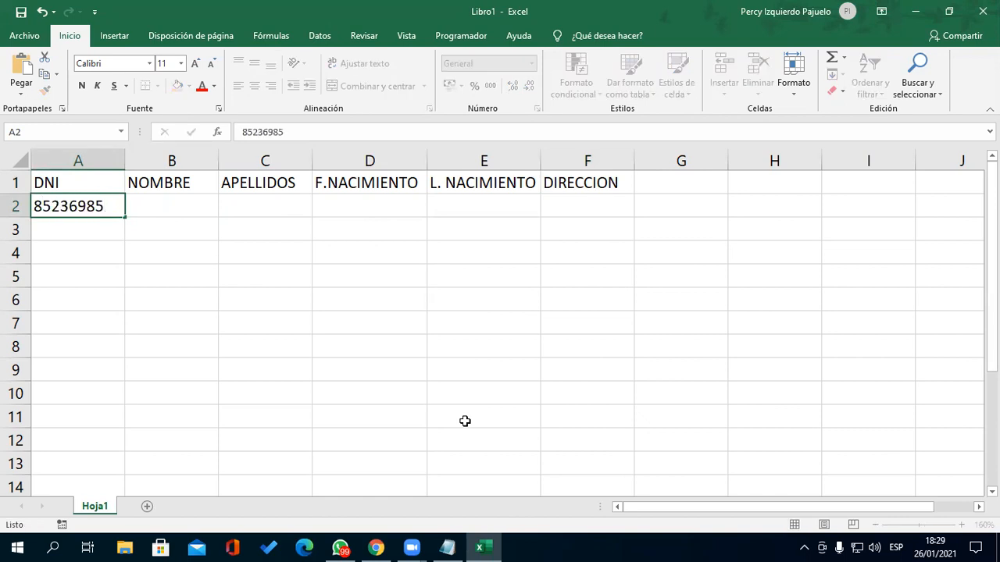
- Enter five eight-digit DNI numbers in A2:A6, then select B2
key("Return")
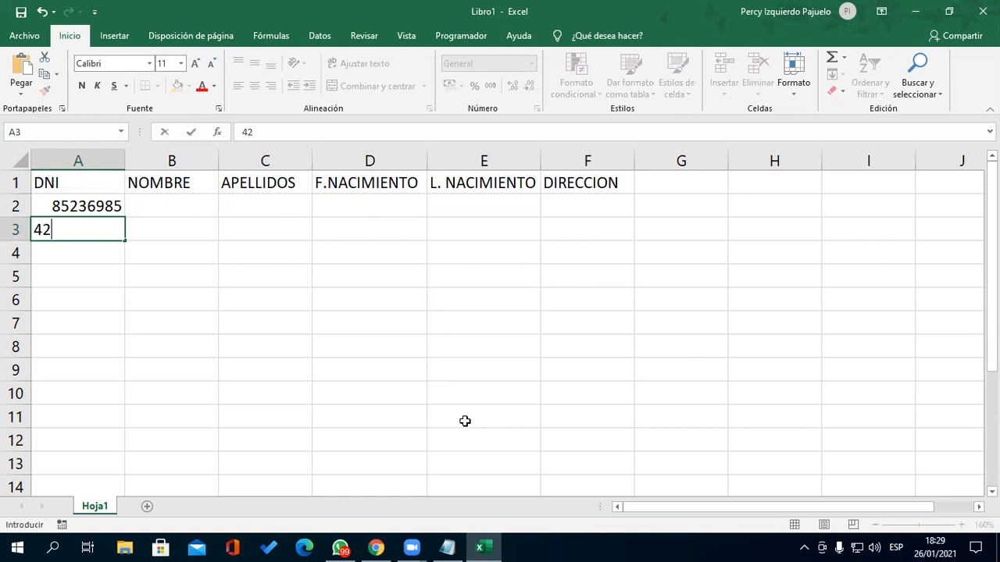
key("Return")
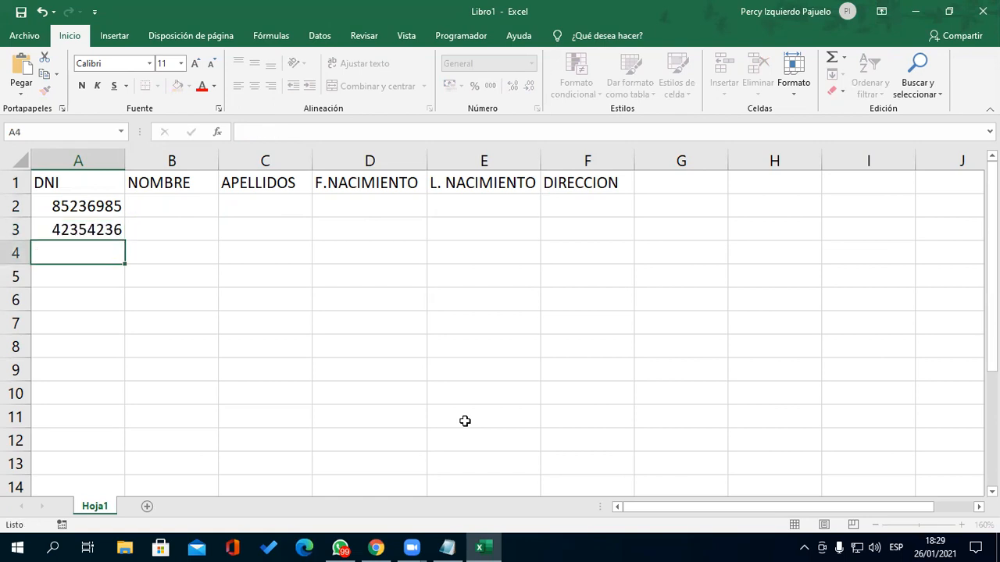
key("Return")
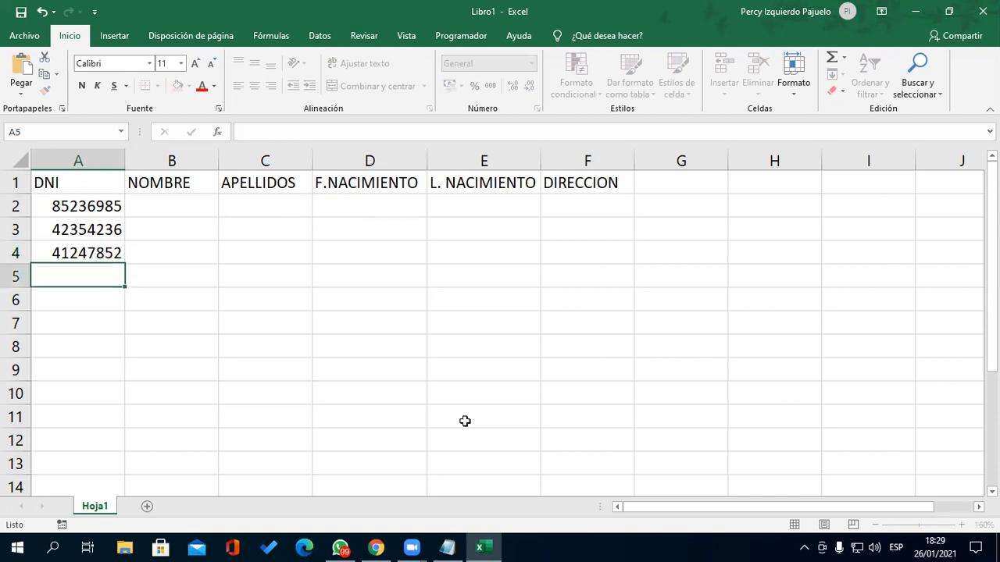
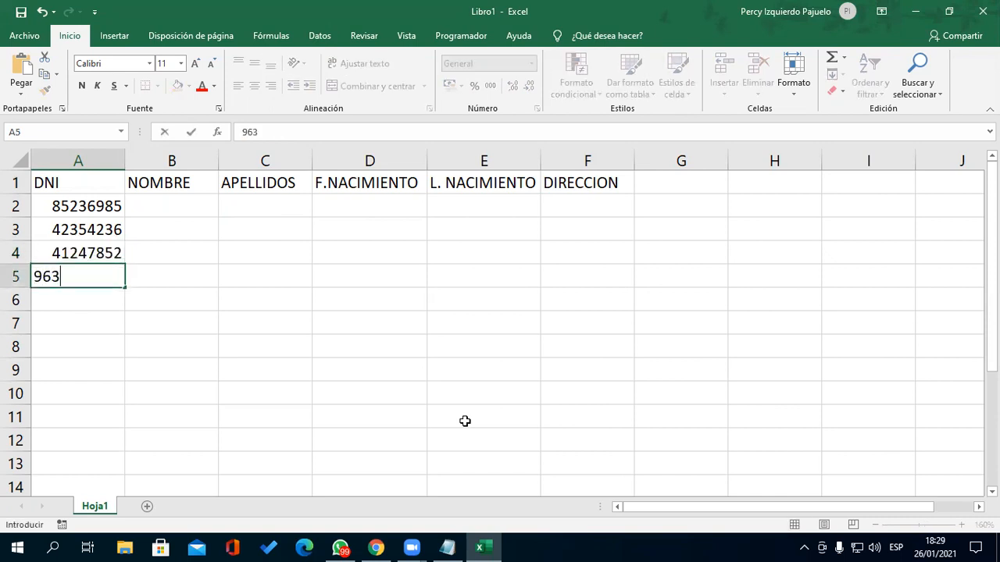
key("Return")
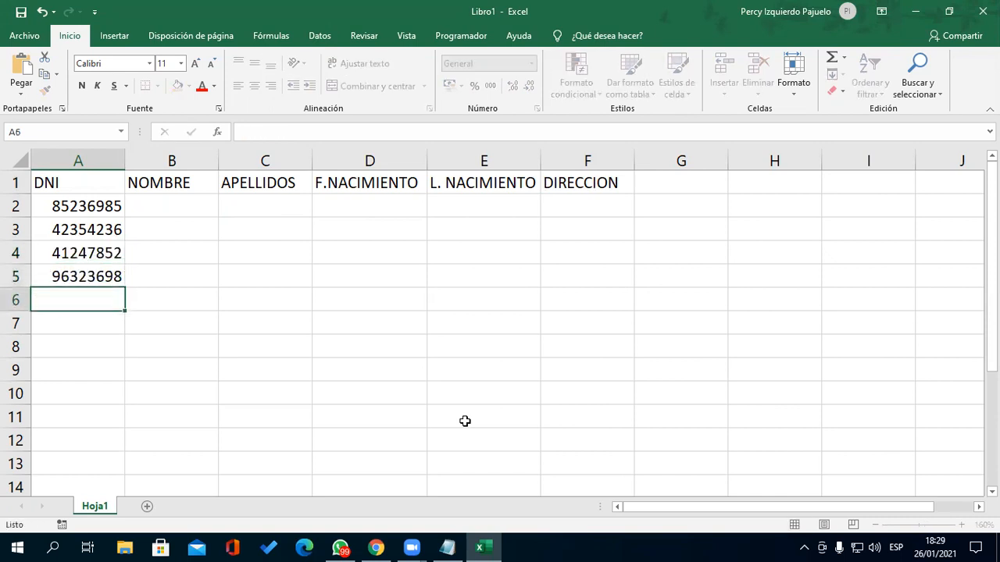
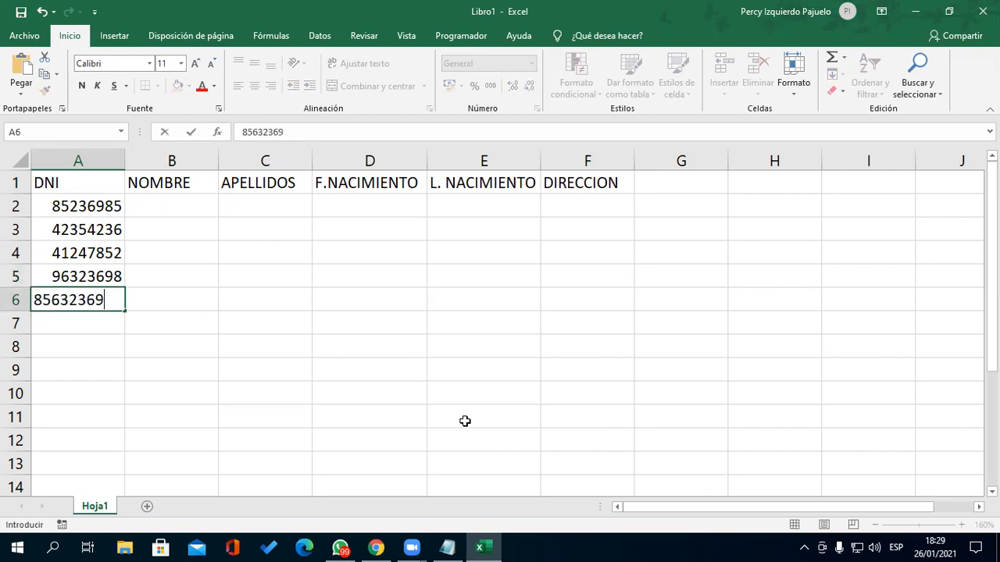
key("Return")
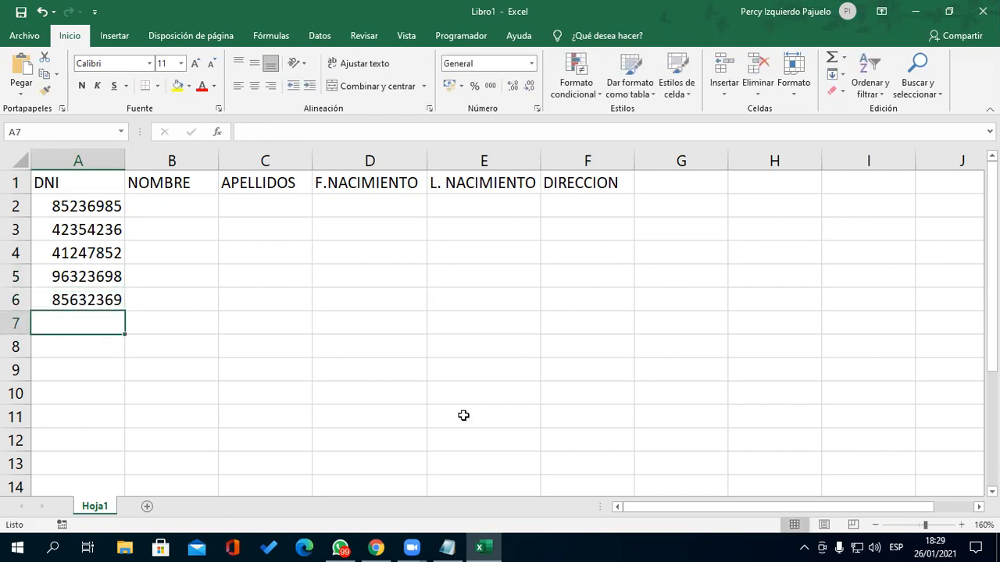
left_click(208, 217)
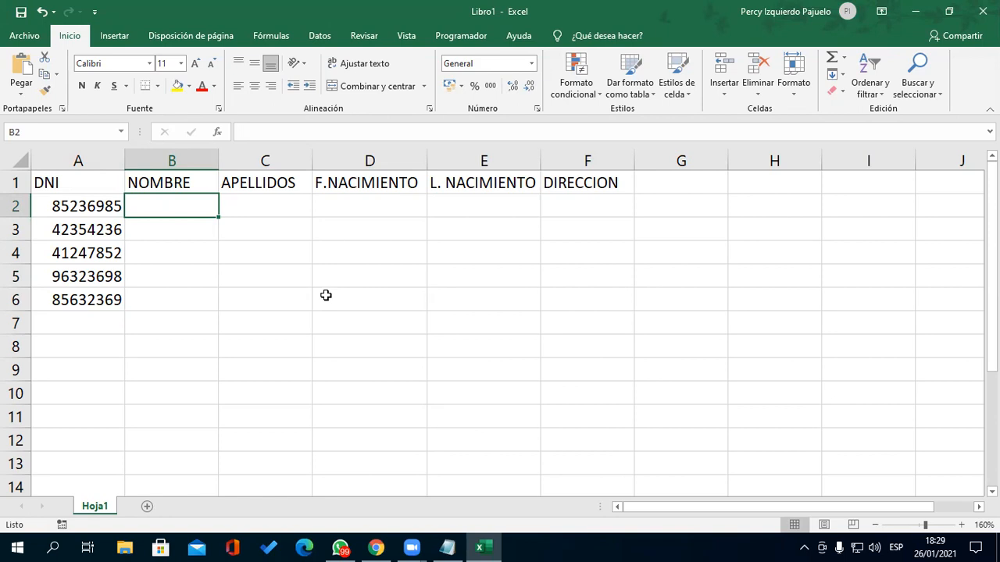
- Type a first name into each of cells B2:B6 for the five DNI rows
type("Luis")
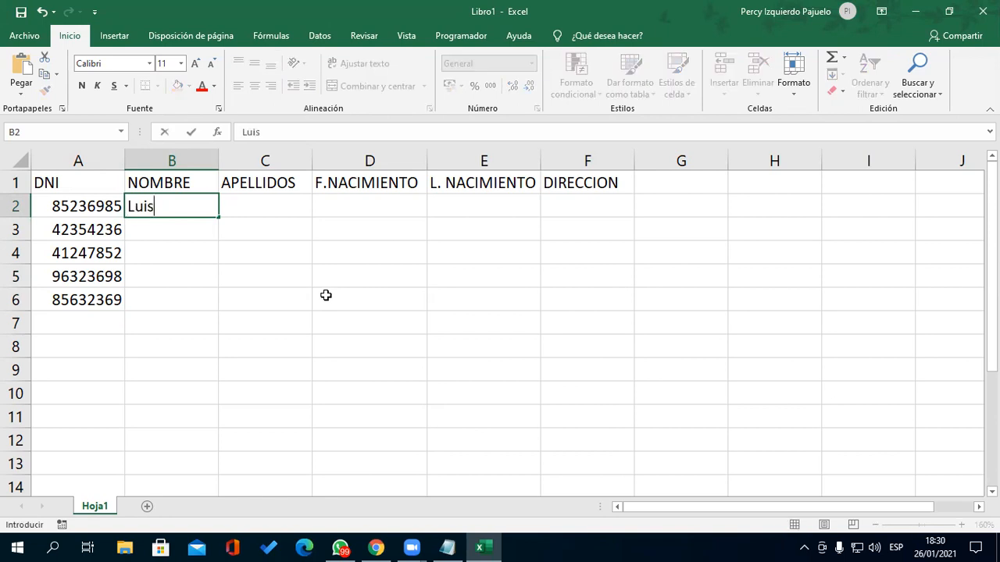
key("Return")
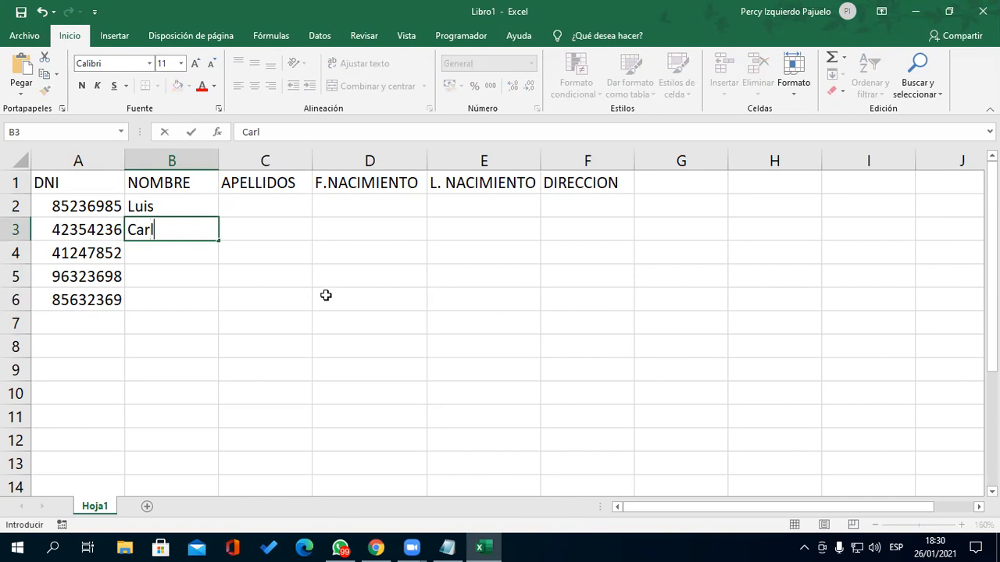
key("Return")
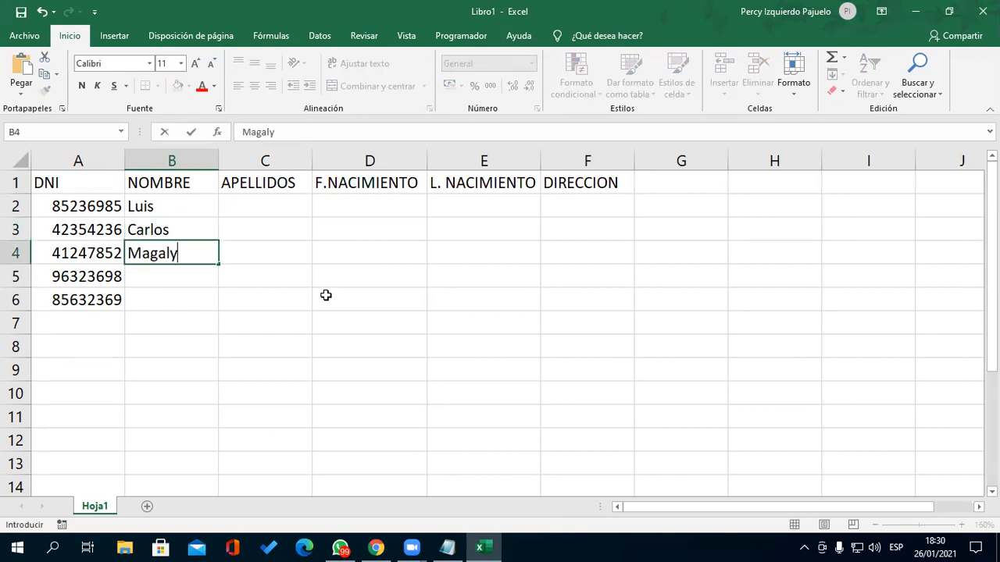
key("Return")
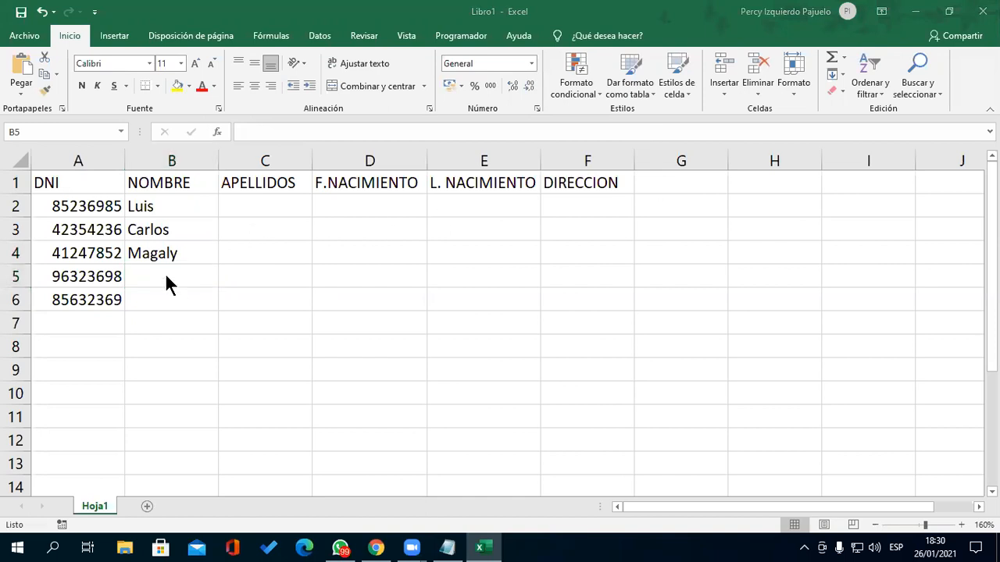
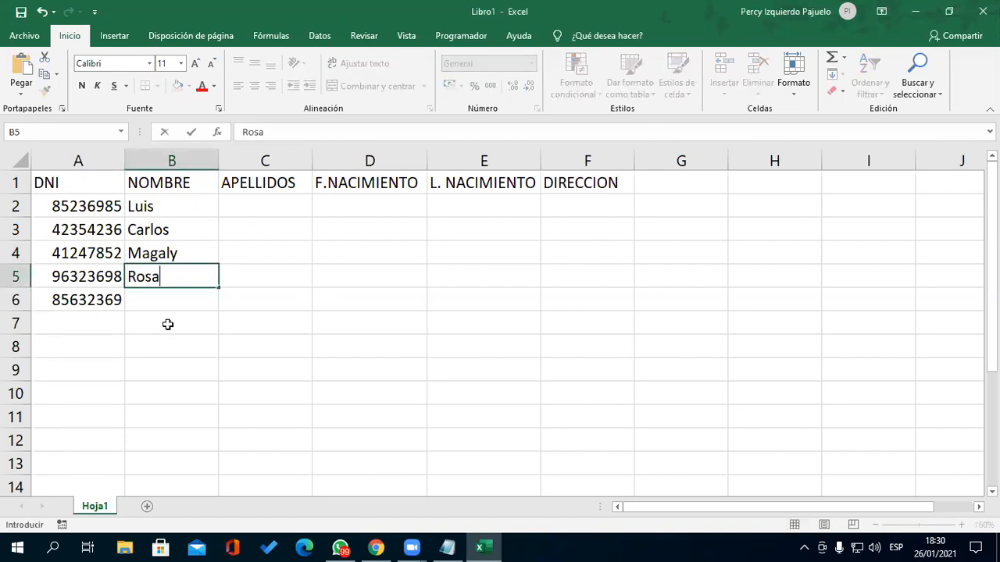
key("Return")
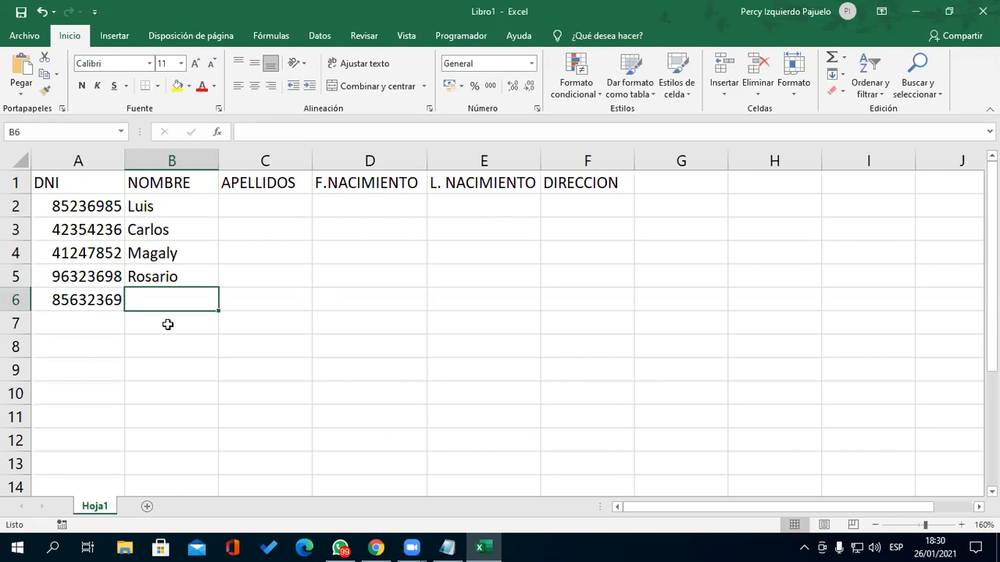
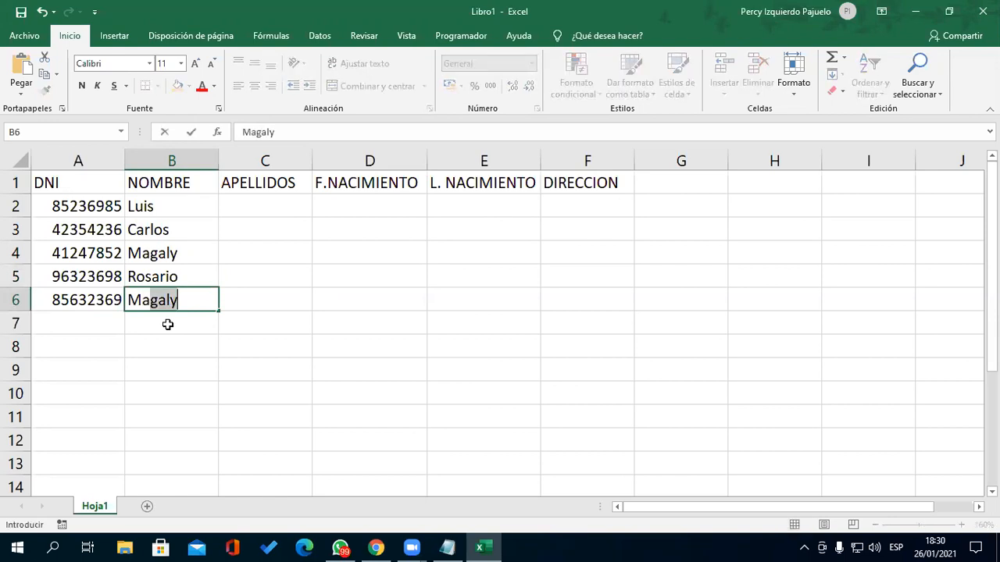
key("Tab")
key("Up")
key("Up")
key("Up")
key("Up")
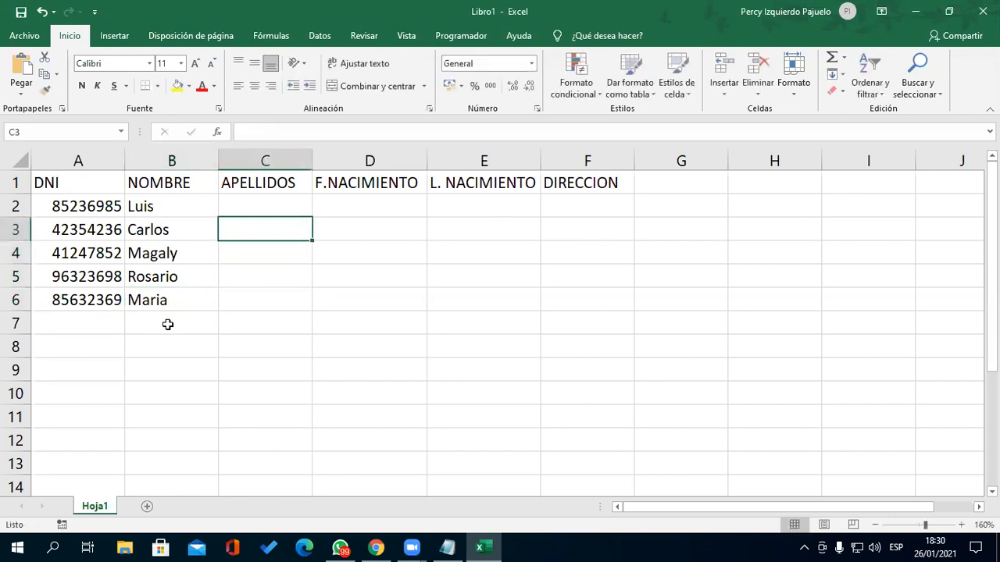
- Enter a surname in each of C2:C6, then start the birth date 02/05/08 in D2
type("stro")
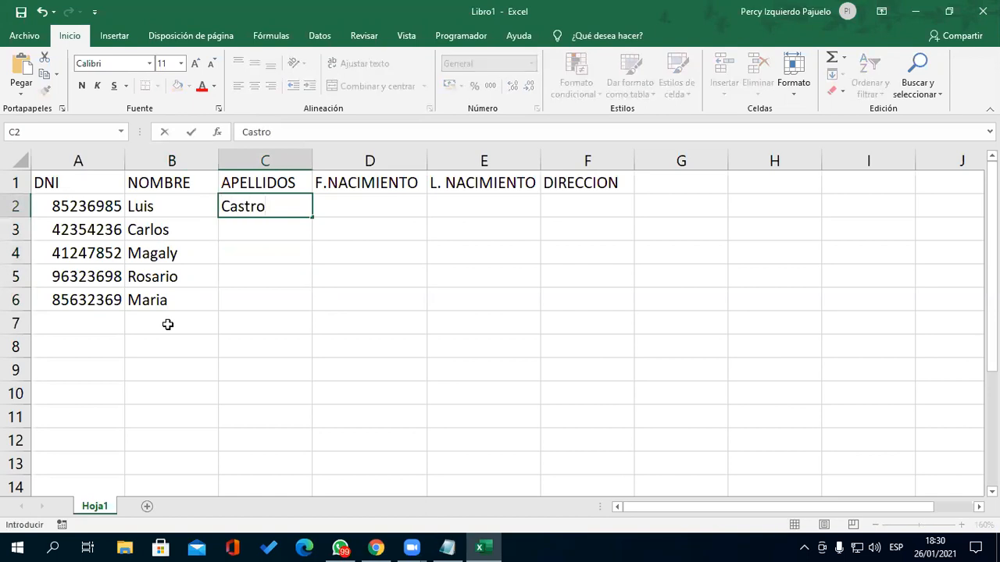
key("Return")
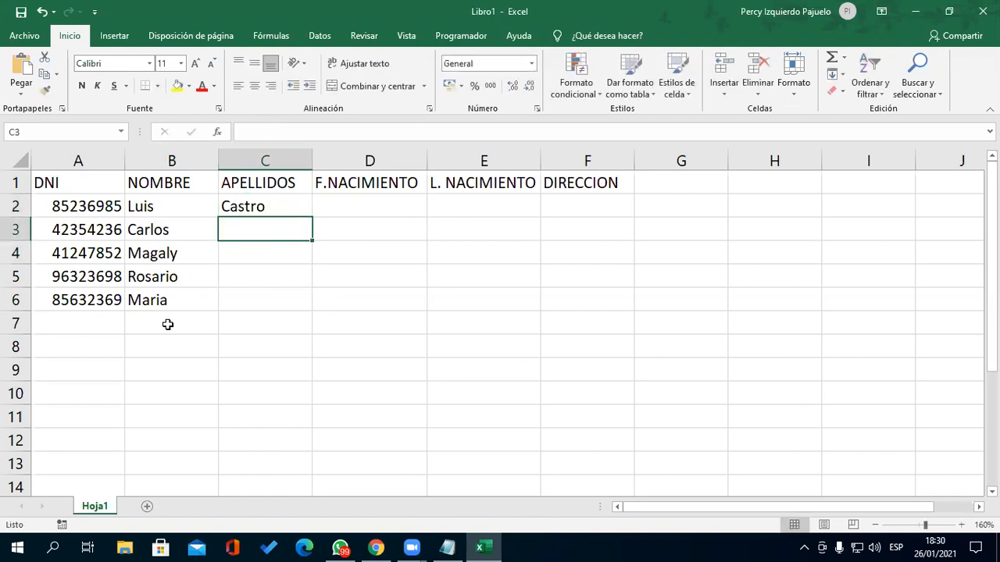
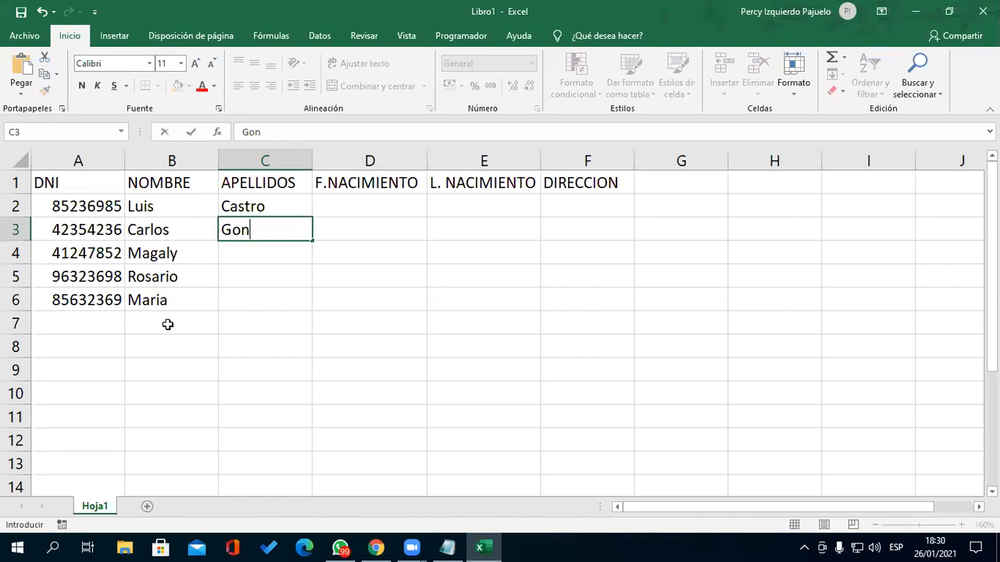
key("Return")
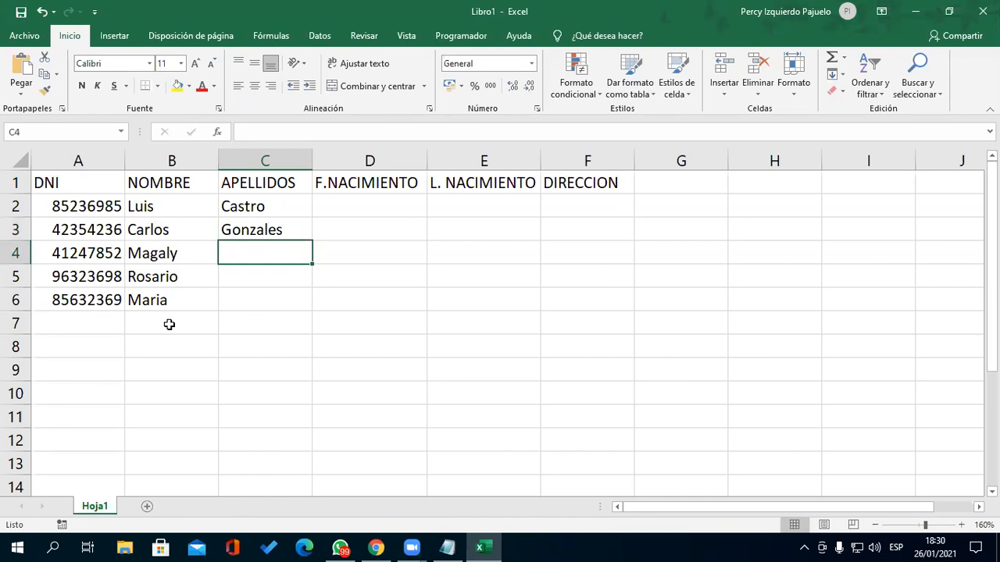
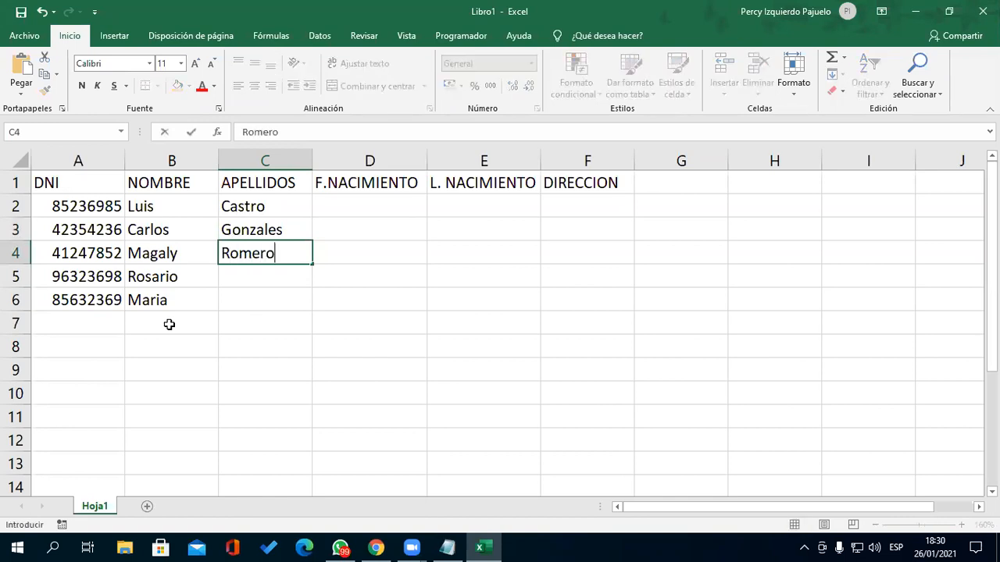
key("Return")
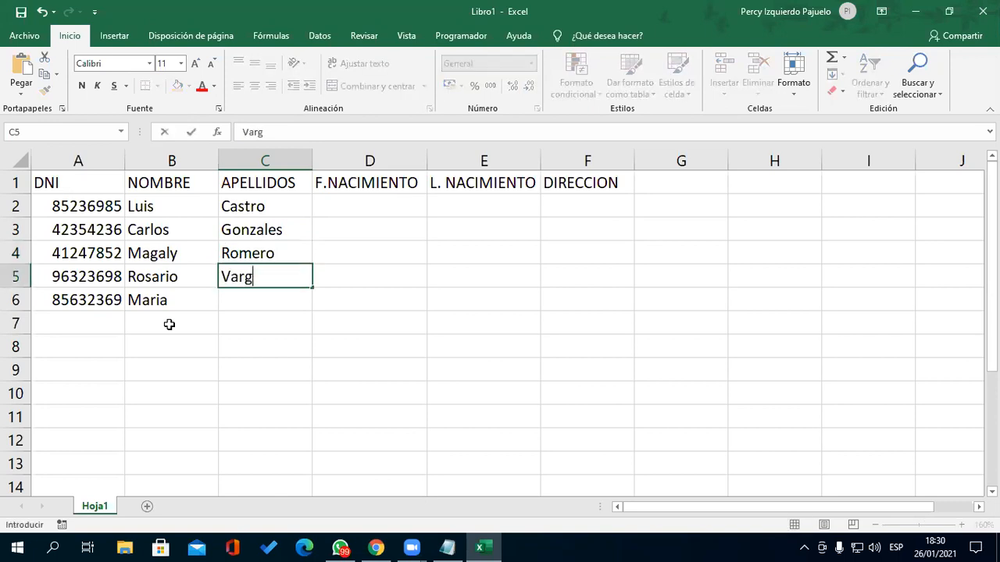
key("Return")
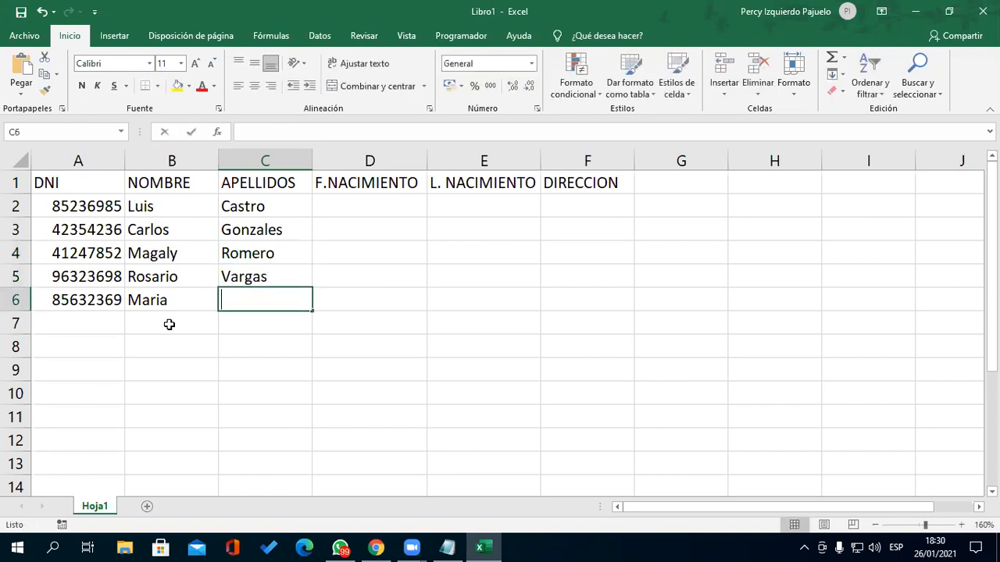
key("Tab")
key("Up")
key("Up")
key("Up")
key("Up")
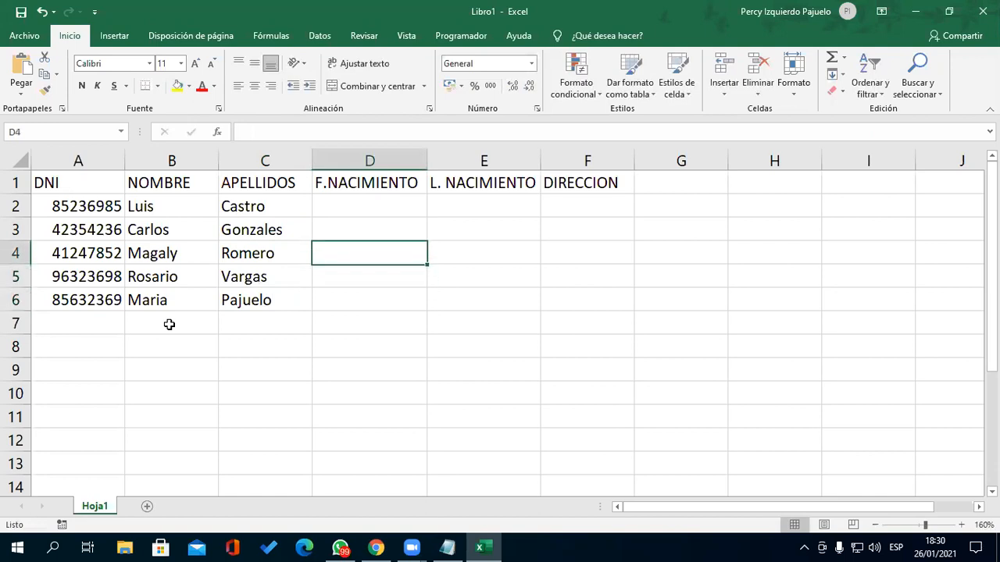
type("02/")
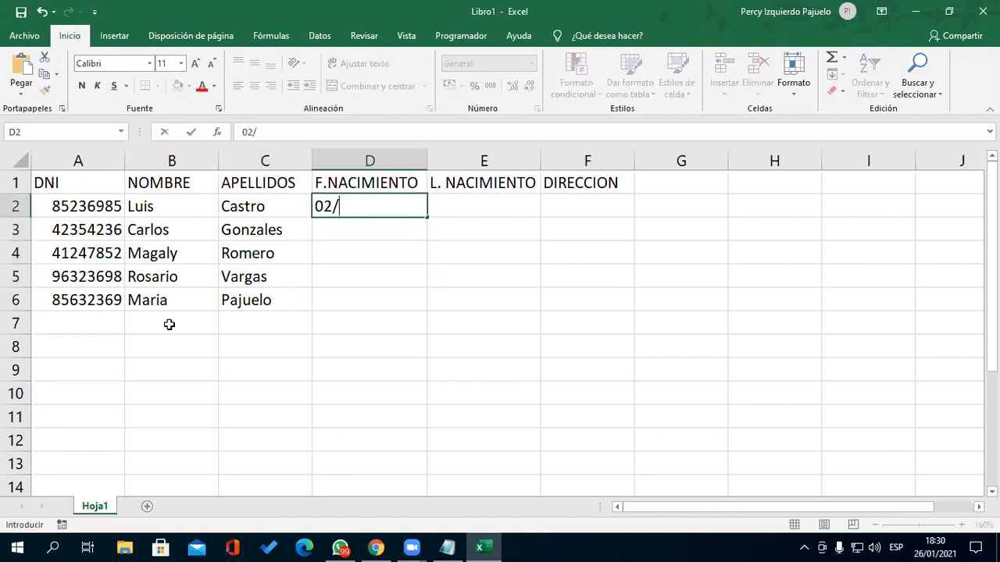
type("05/08")
- Fix D2's year and enter birth dates 02/05/77, 05/08/80, 04/09/77, 02/01/90, 03/08/91 in D2:D6
key("BackSpace")
key("BackSpace")
type("77")
key("Return")
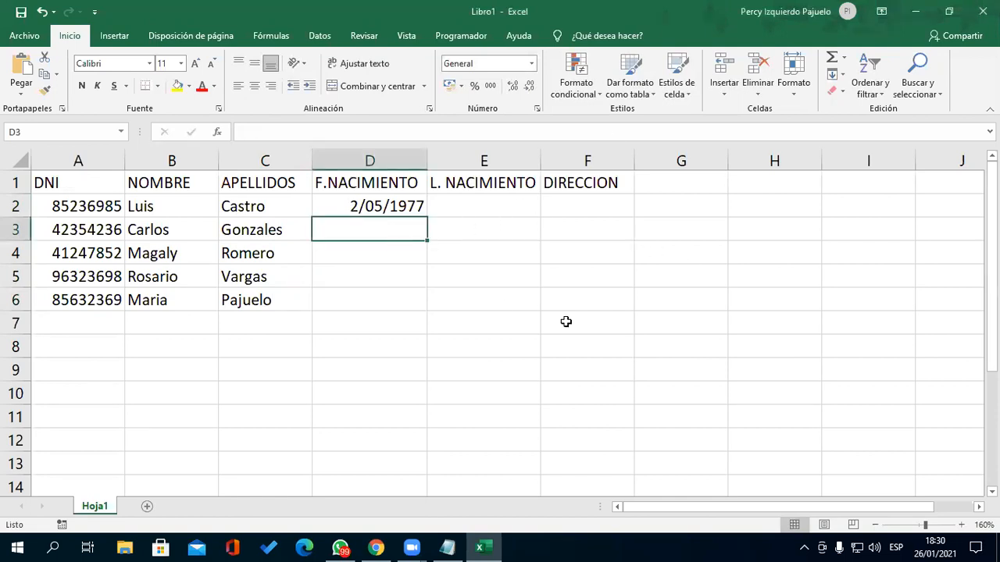
type("05")
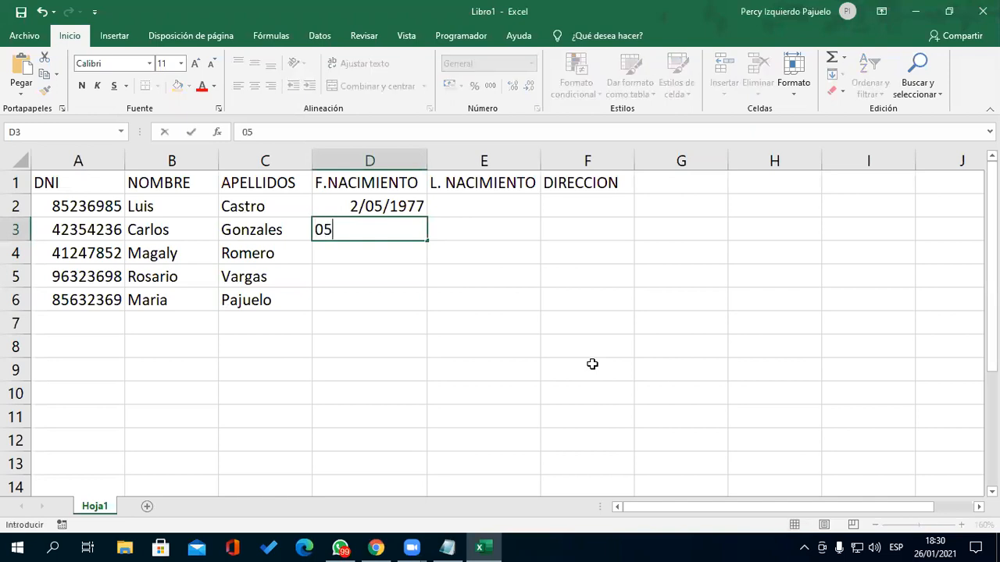
type("/08/80")
key("Return")
type("04/09/77")
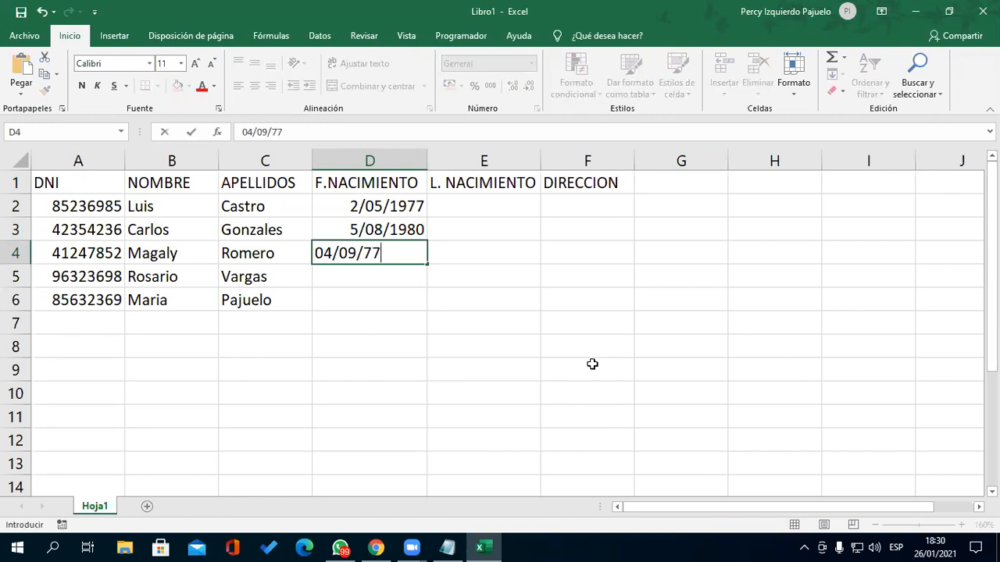
key("Return")
type("02/01/90")
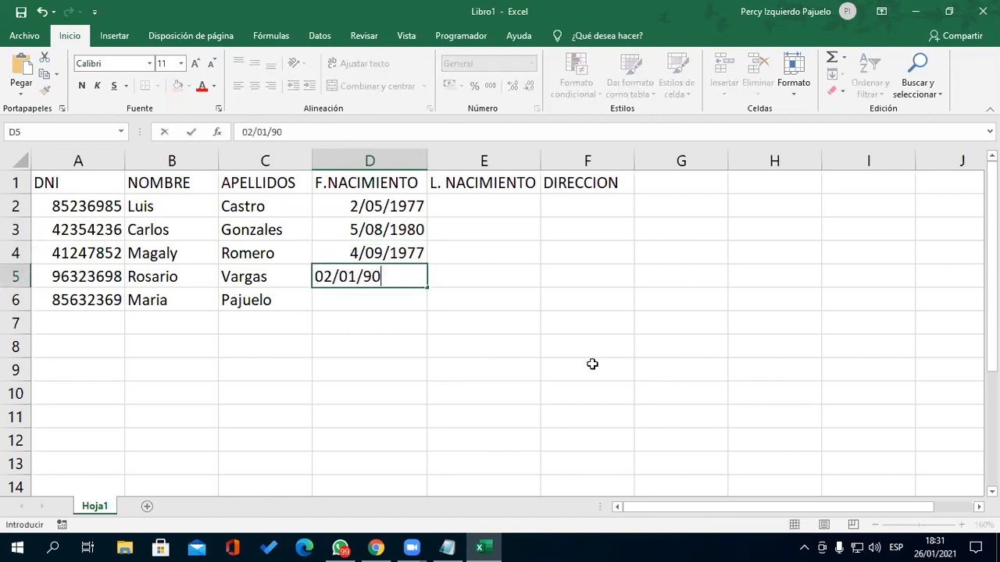
key("Return")
type("03")
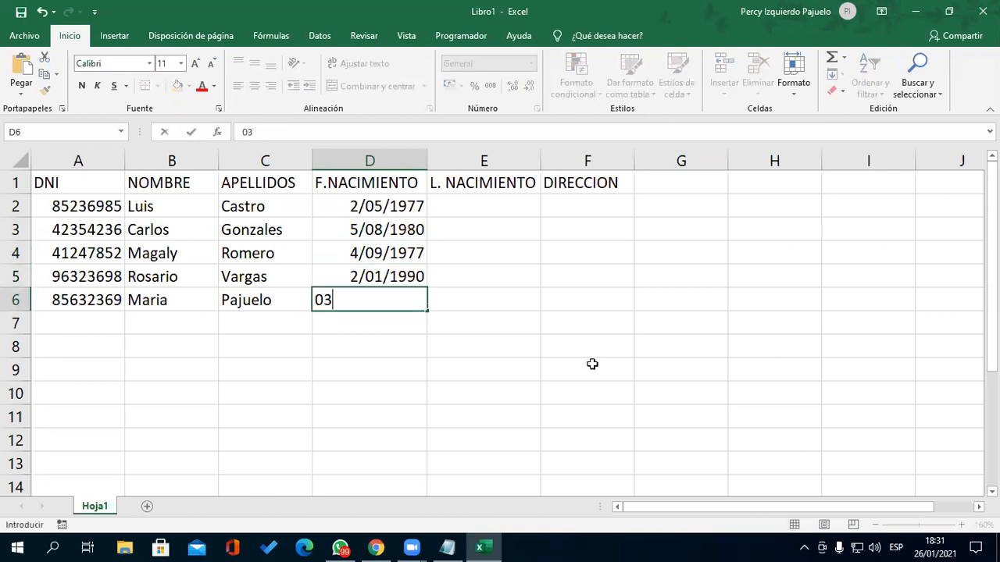
type("/08/91")
key("Return")
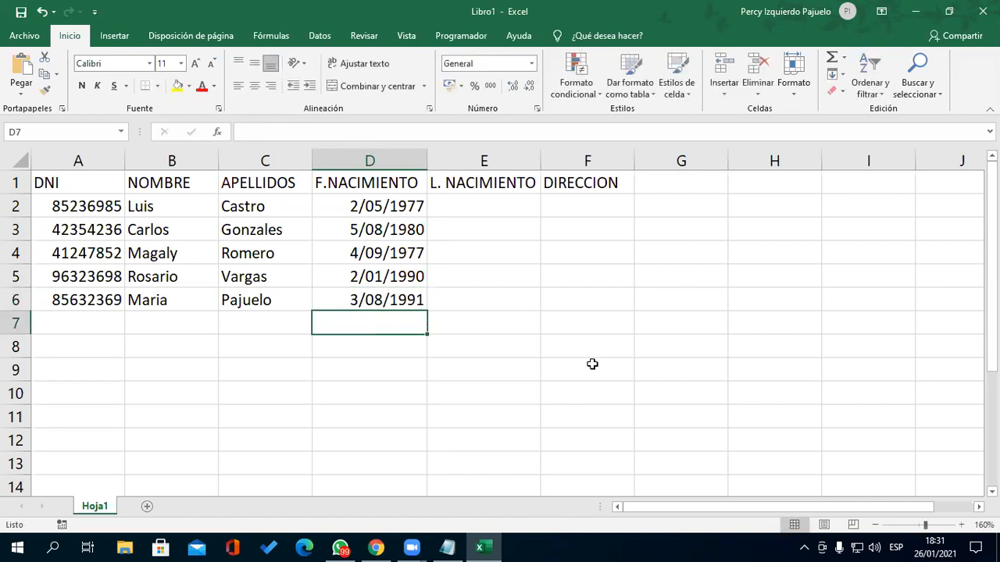
key("Right")
key("Up")
key("Up")
key("Up")
key("Up")
key("Up")
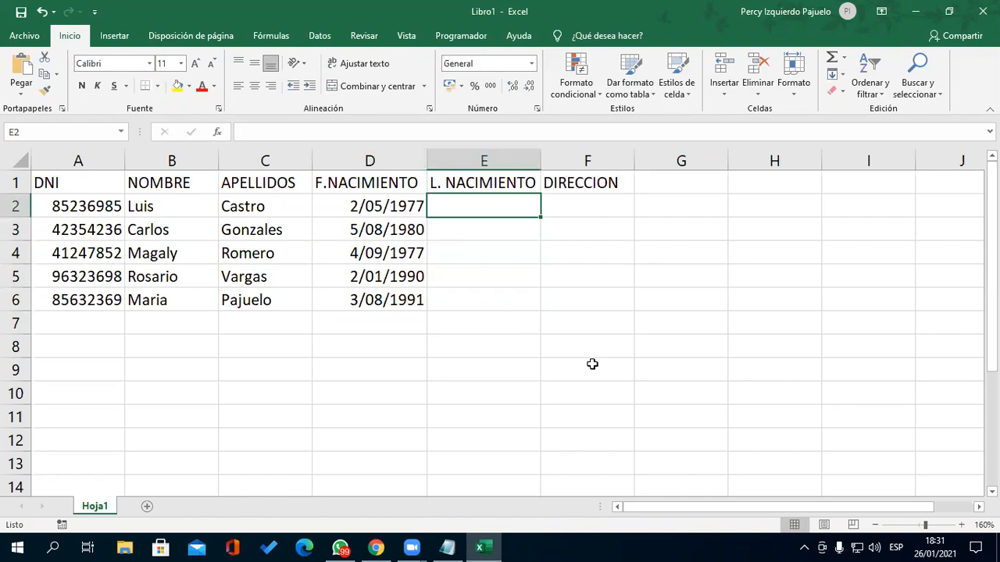
- Fill E2:E6 with birthplaces Lima, Tumbes, Arequipa, Lima and Piura
type("Li")
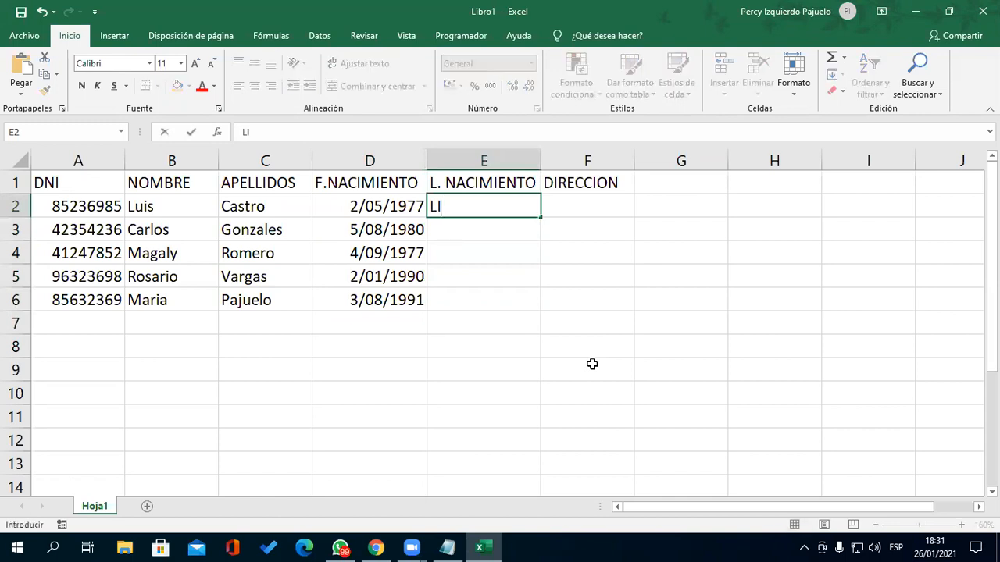
type("ma")
key("Return")
type("Tumbes")
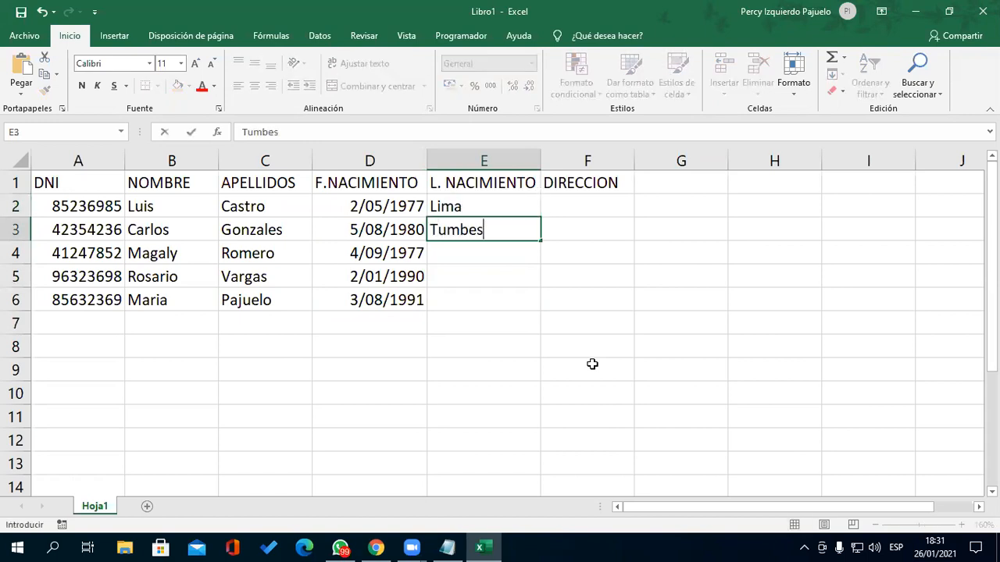
key("Return")
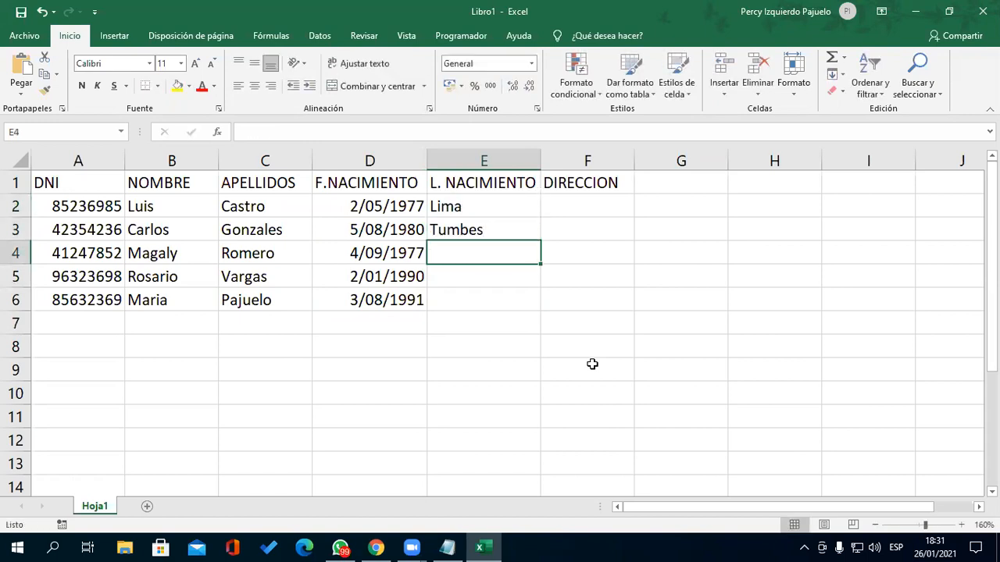
type("Arequipa")
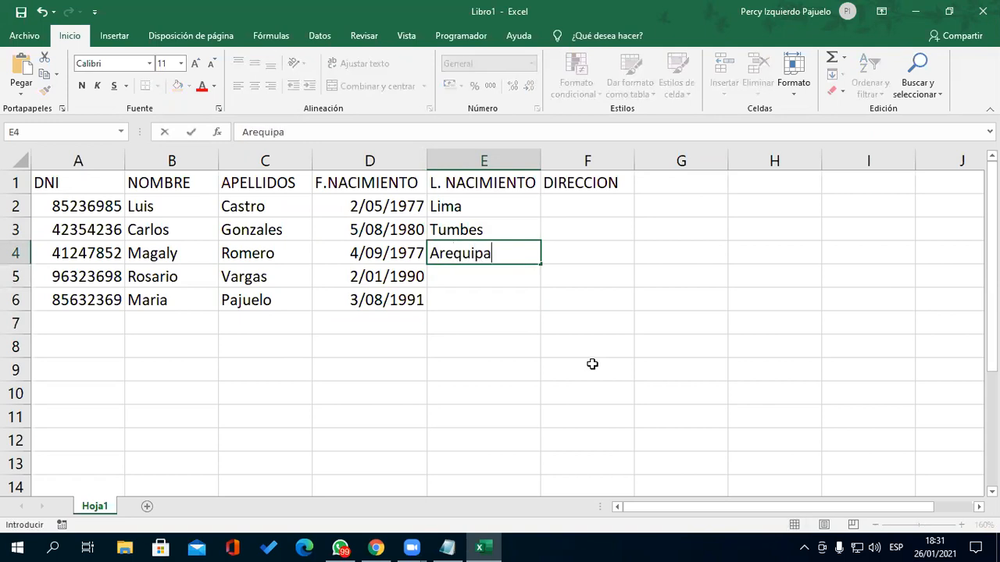
key("Return")
type("Lima")
key("Return")
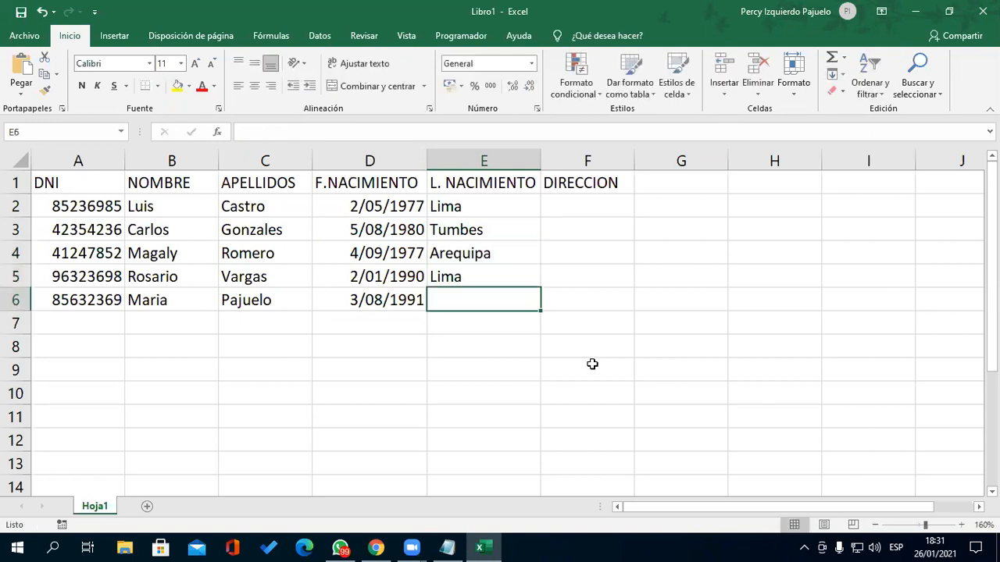
type("Piura")
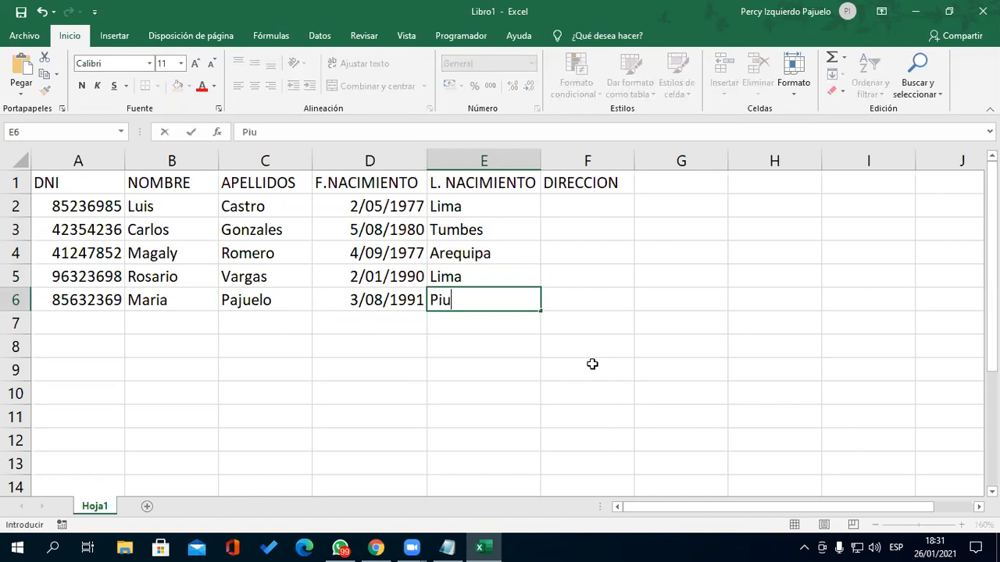
key("Return")
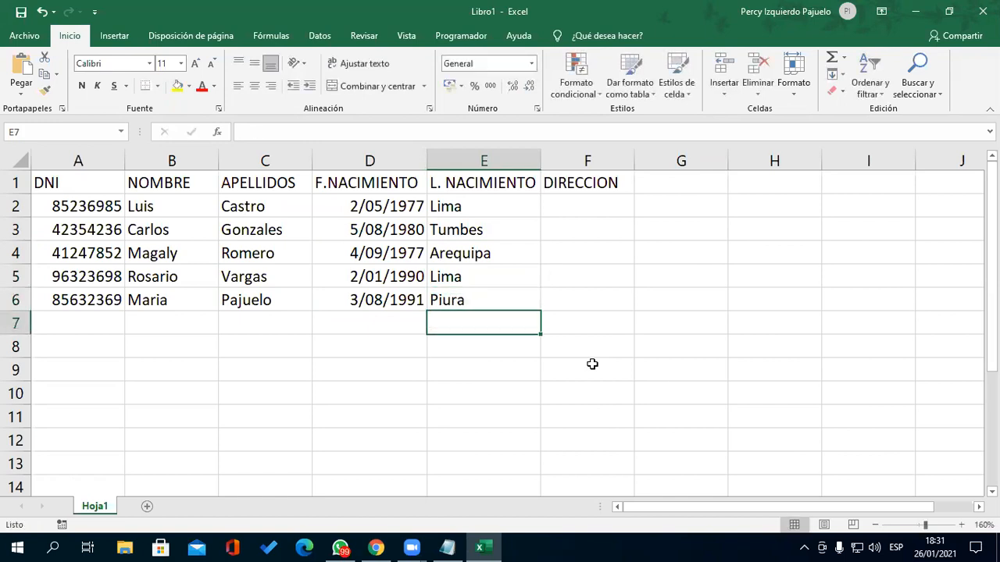
left_click(582, 212)
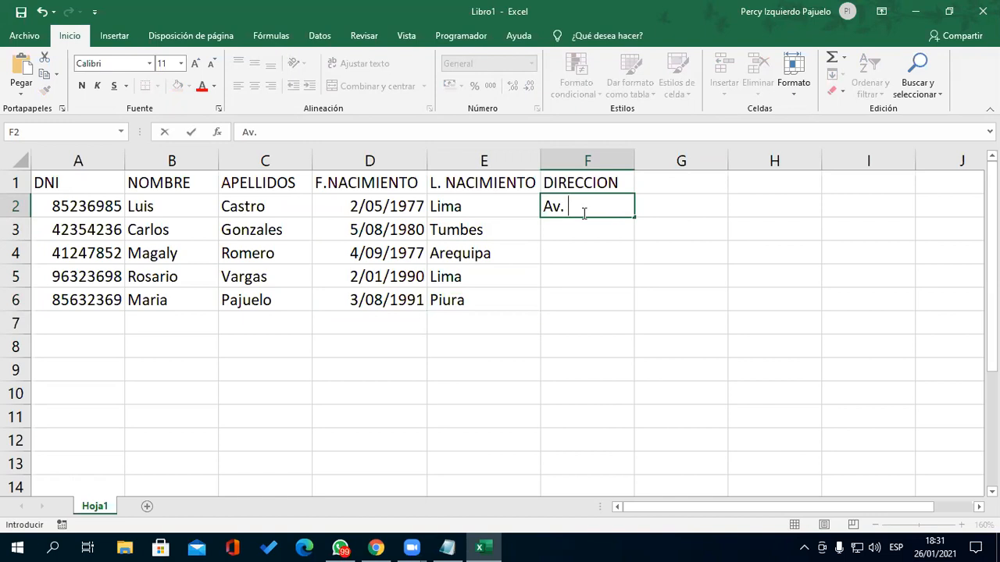
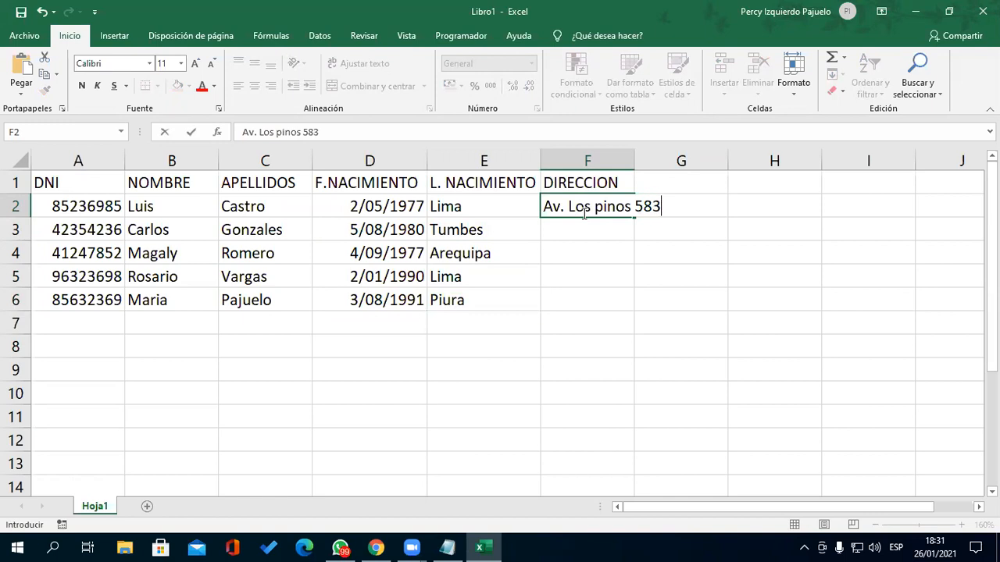
key("Return")
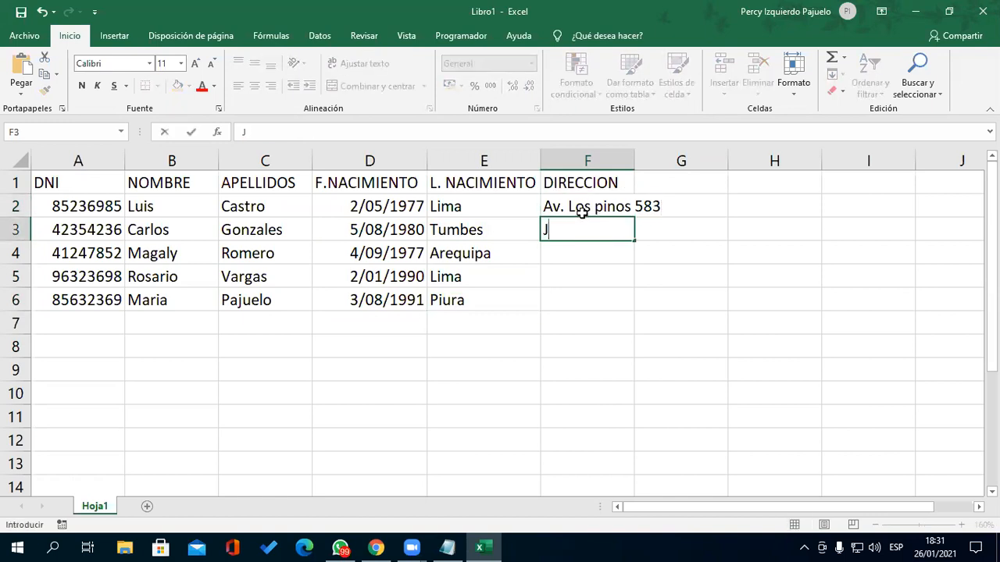
key("Return")
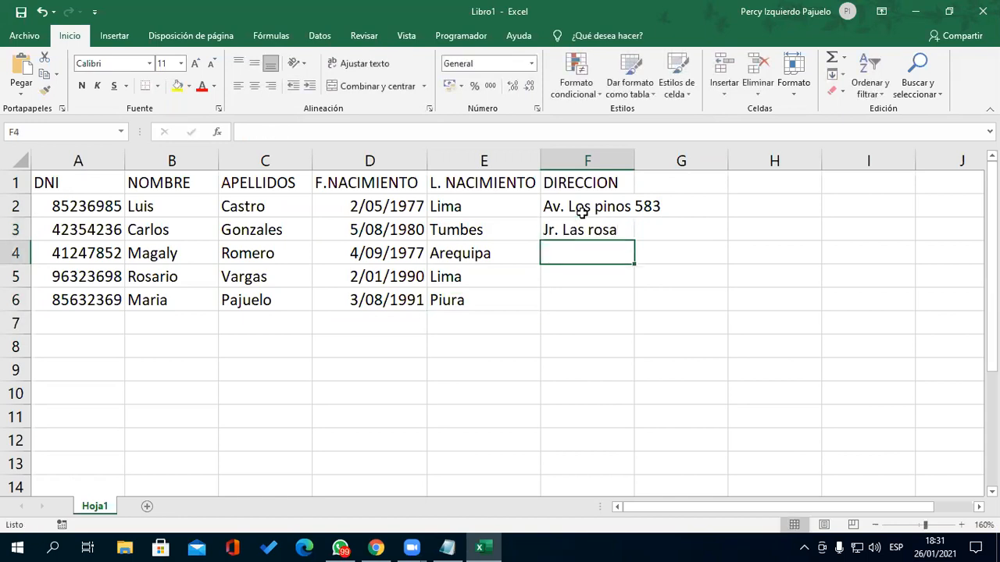
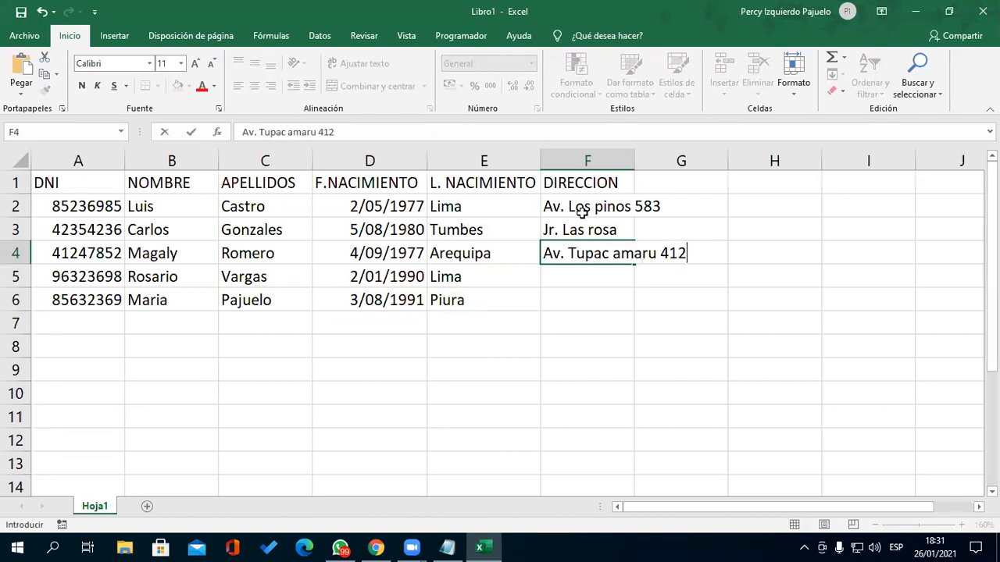
key("Return")
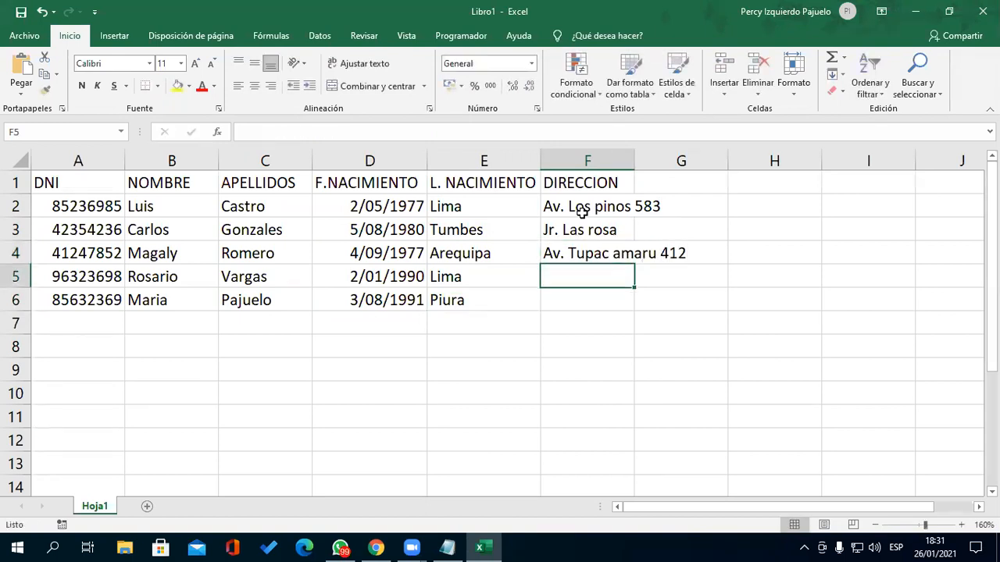
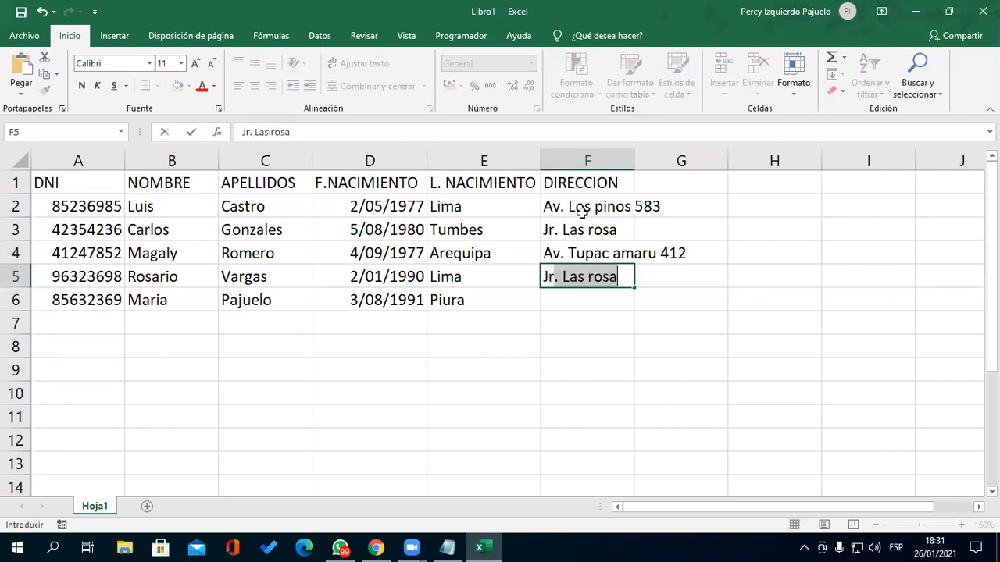
key("BackSpace")
key("BackSpace")
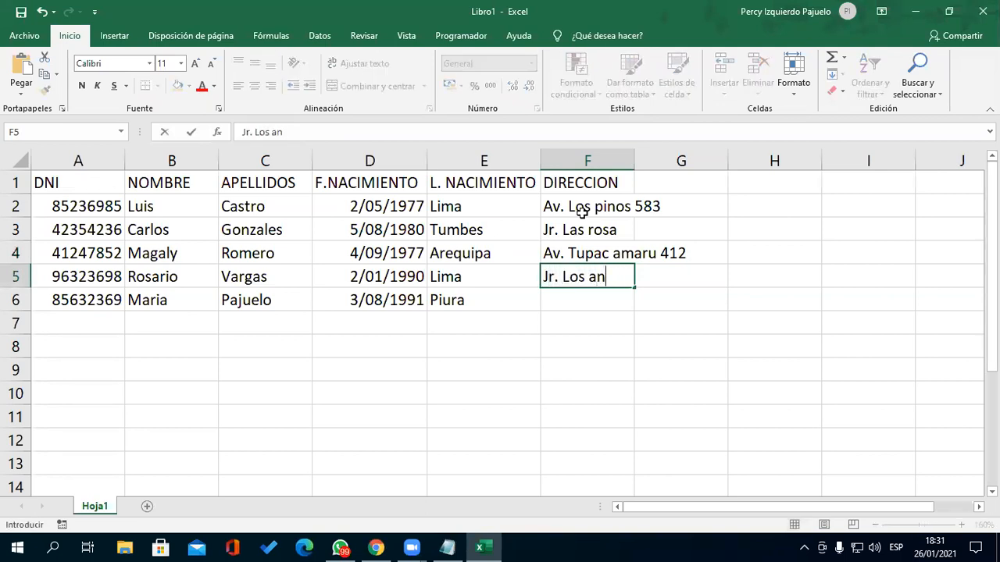
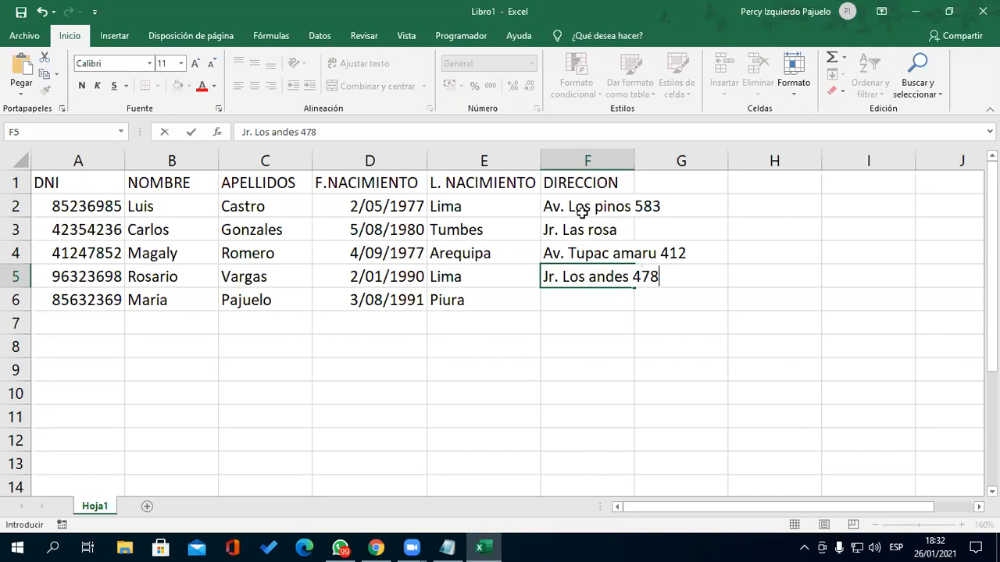
key("Return")
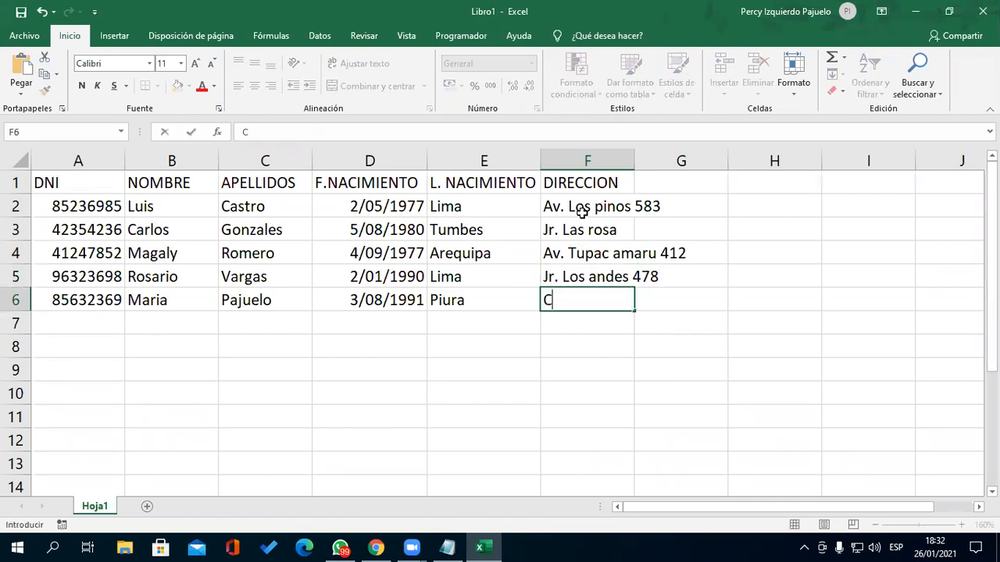
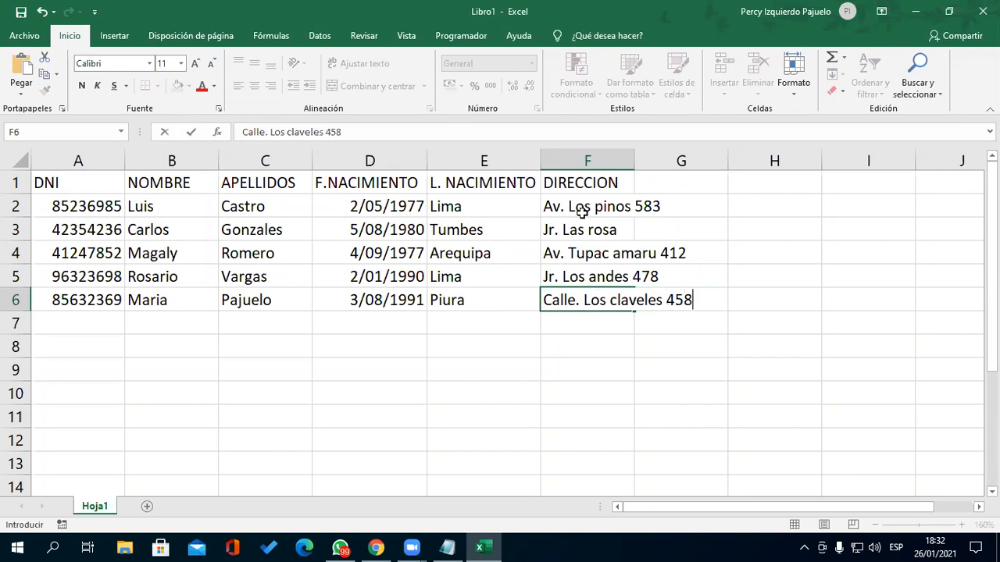
key("Return")
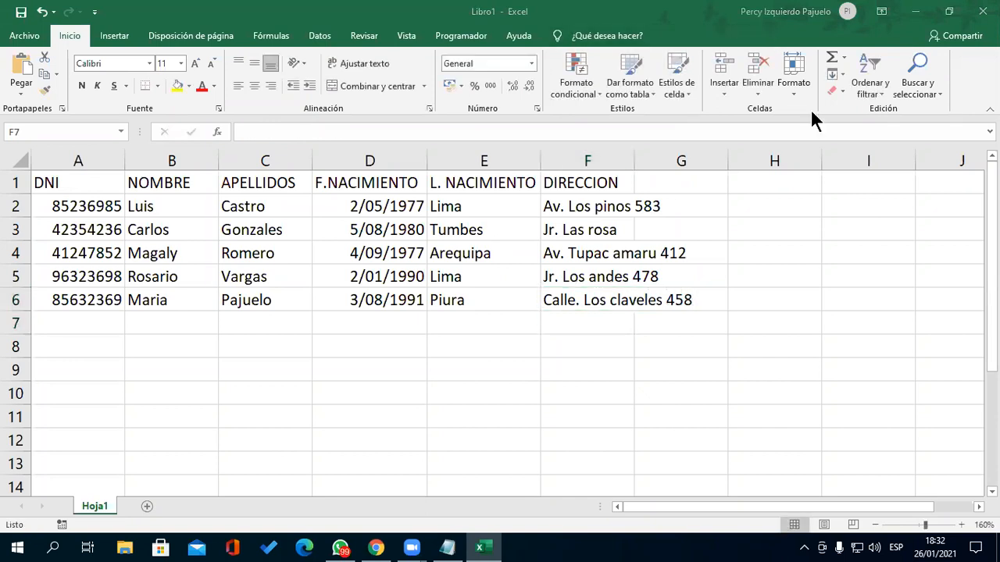
left_click_drag(635, 162, 706, 163)
double_click(669, 230)
type("789")
key("Return")
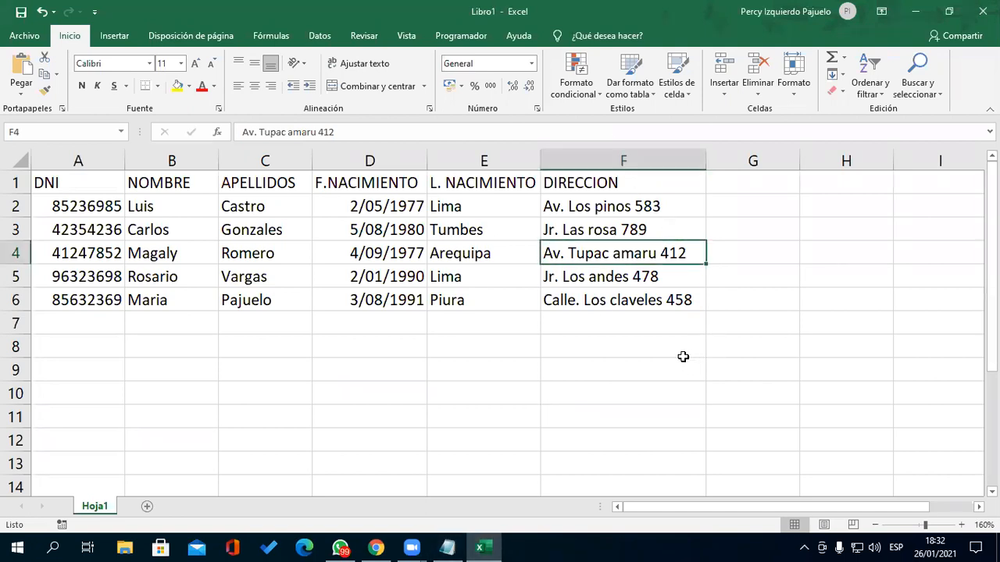
- Apply All Borders to the table A1:F6
left_click(70, 185)
left_click_drag(399, 256, 619, 300)
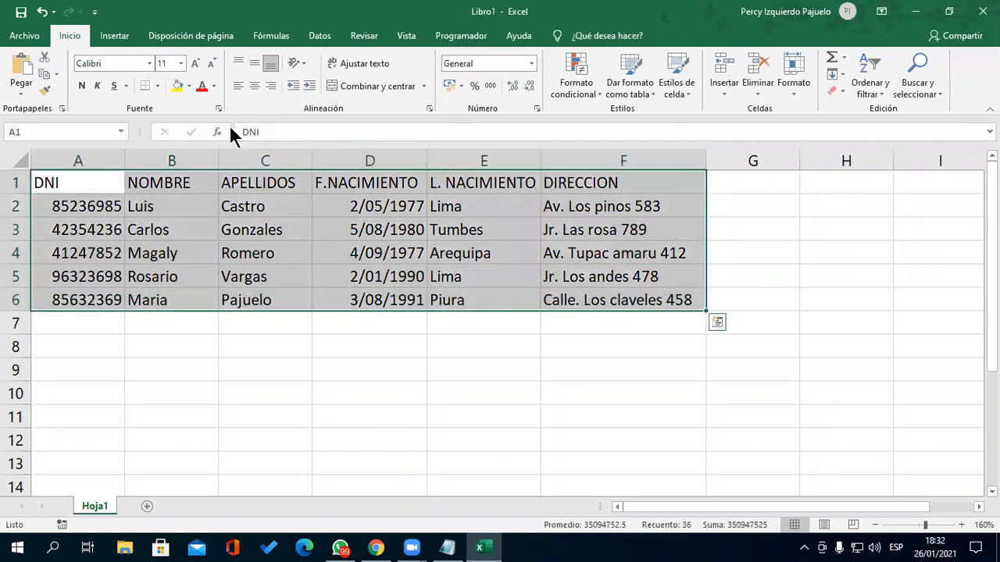
left_click(158, 85)
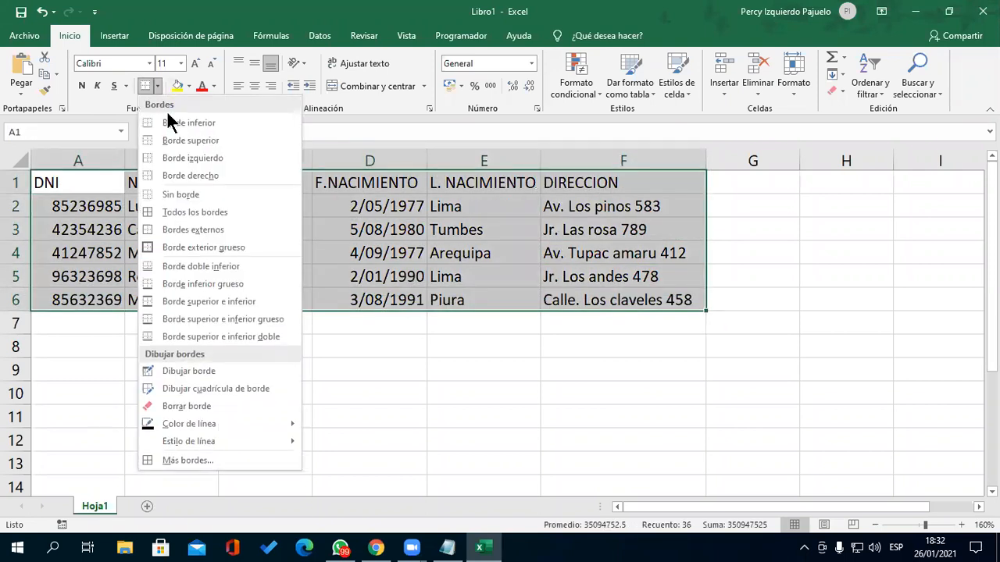
left_click(202, 219)
- Make the header row A1:F1 centred, bold and filled yellow
left_click_drag(75, 184, 598, 179)
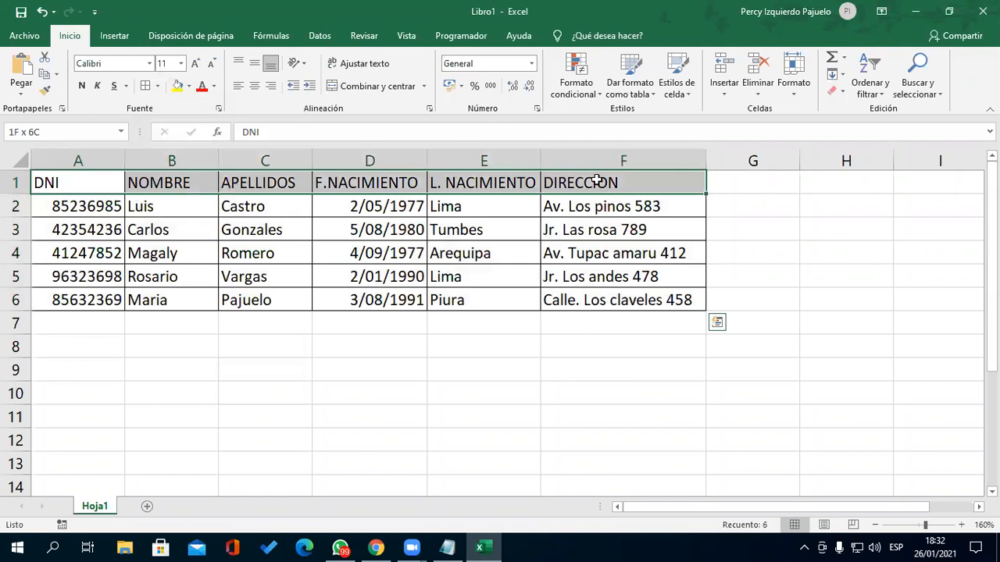
left_click(253, 83)
left_click(81, 85)
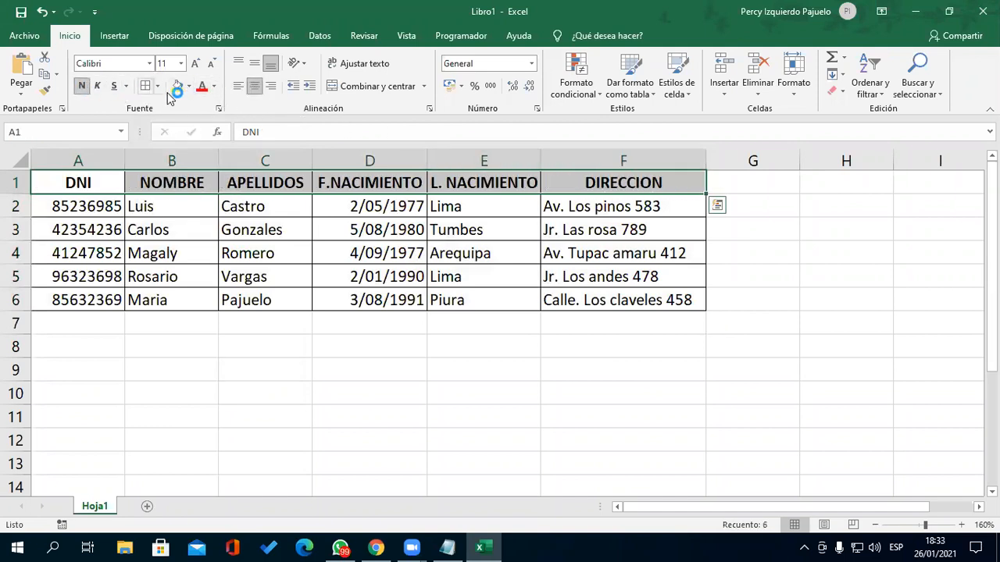
left_click(601, 407)
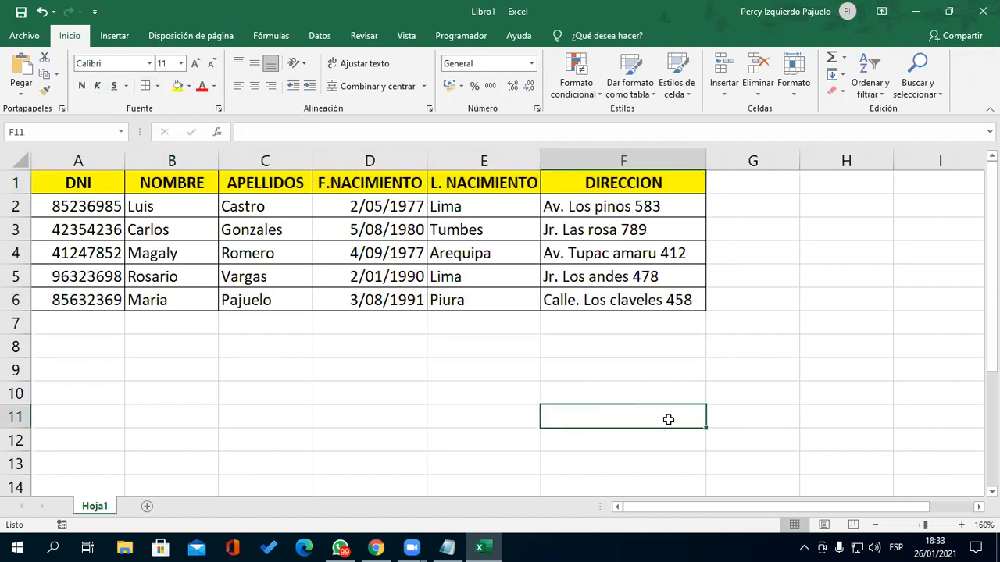
- Rename the data sheet to BD
double_click(99, 506)
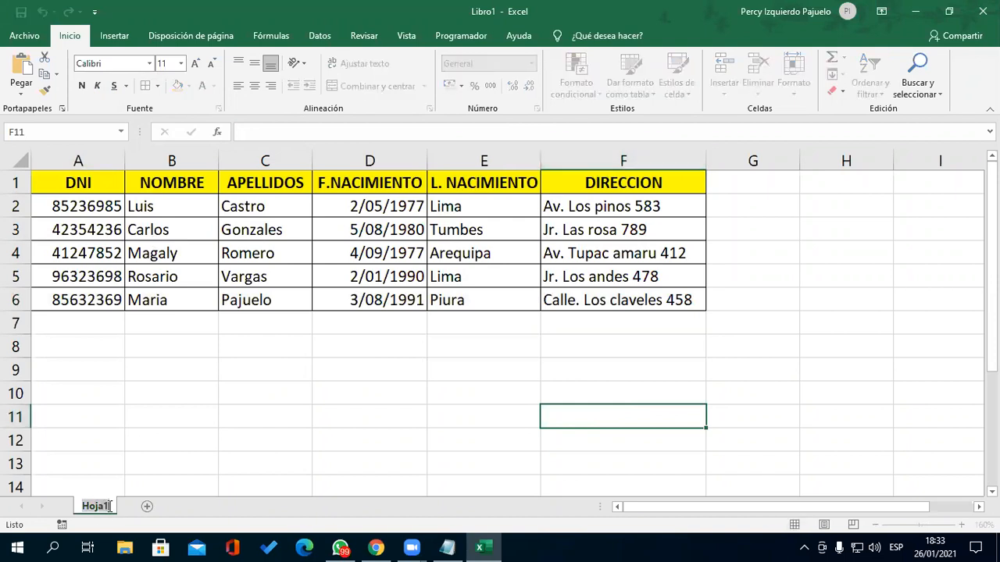
type("BD")
key("Return")
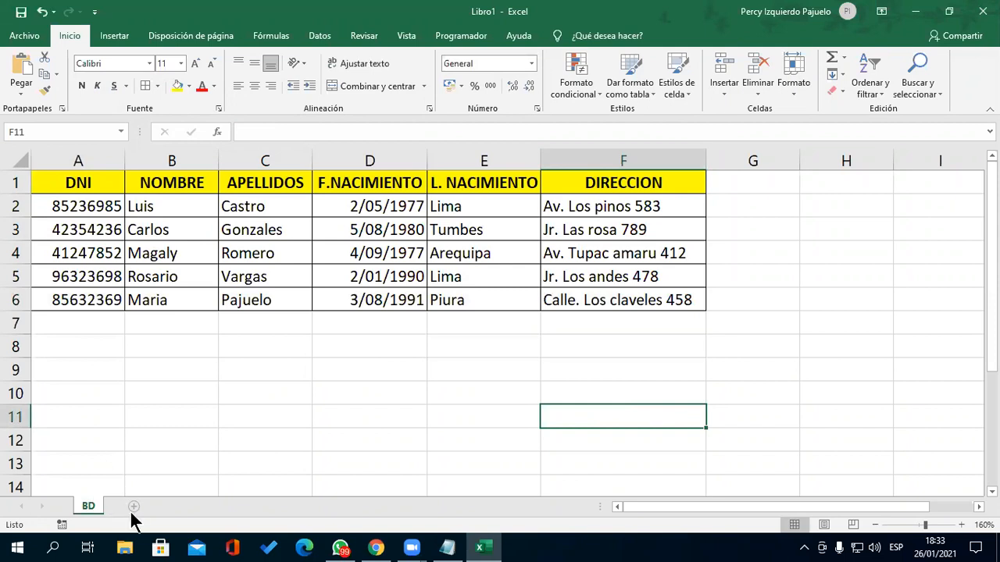
- Add a new sheet named SISTEMA DE BUSQUEDA, then go back to the BD sheet
left_click(133, 507)
double_click(131, 505)
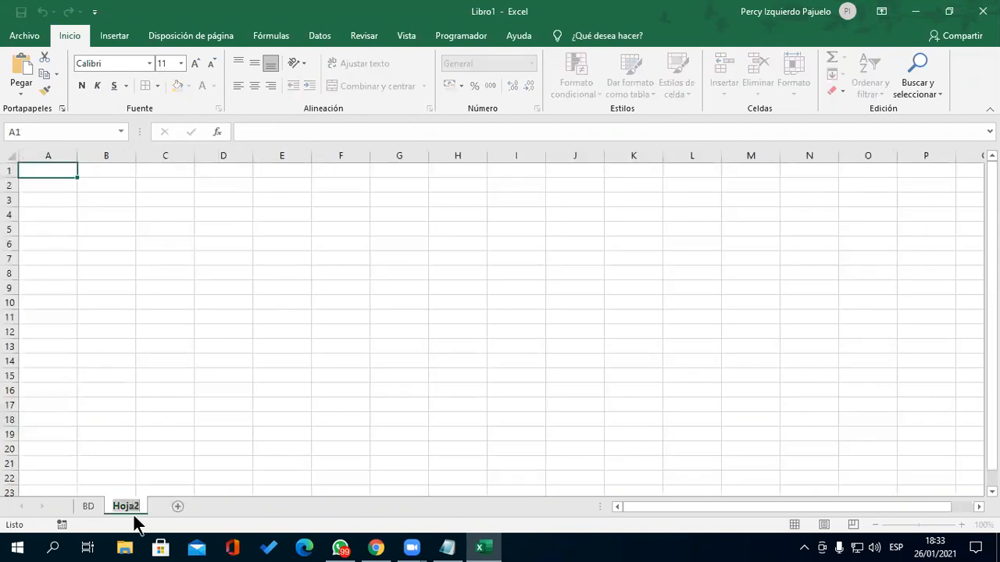
type("SISTEMA DE BUSQUEDA")
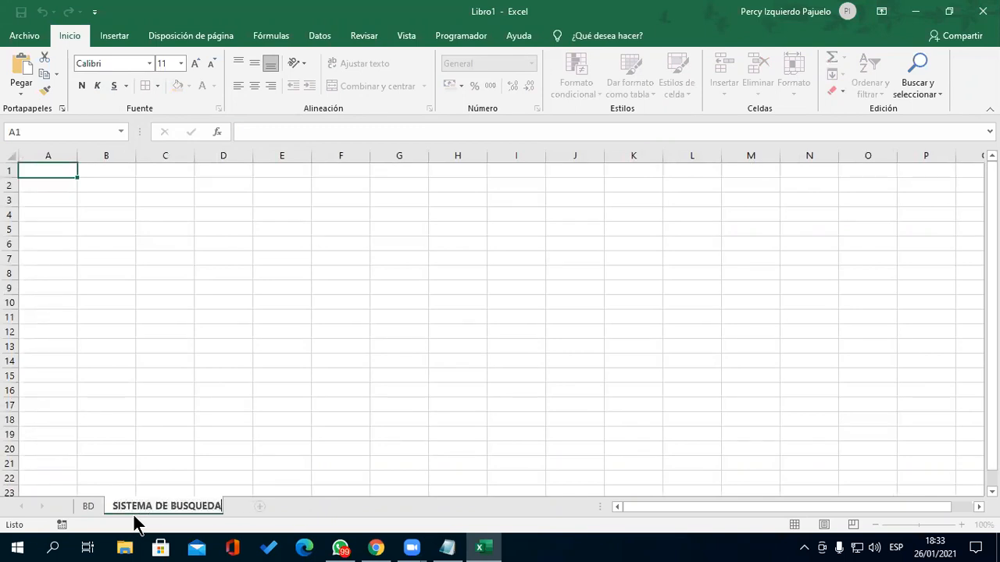
key("Return")
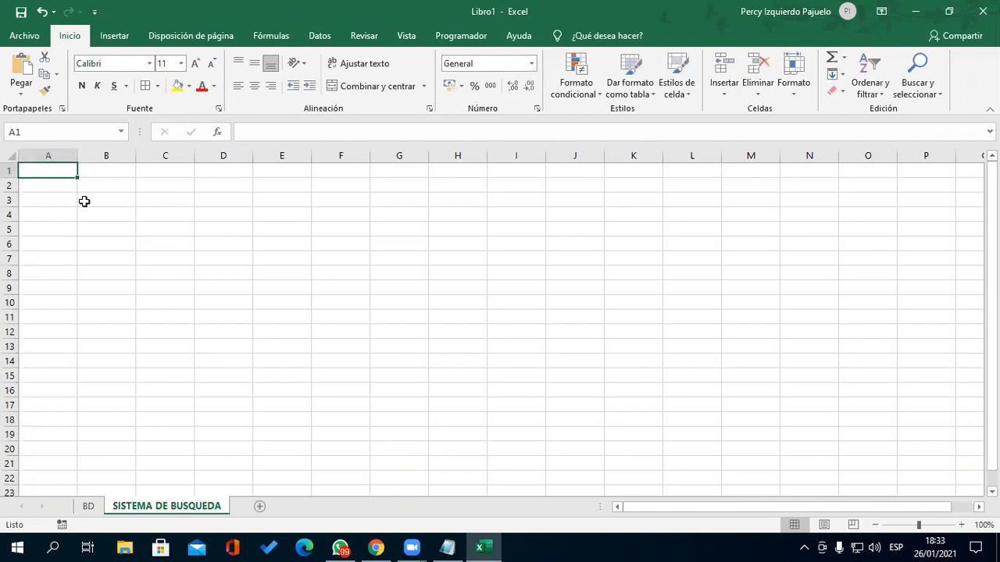
scroll(31, 194, "up", 3)
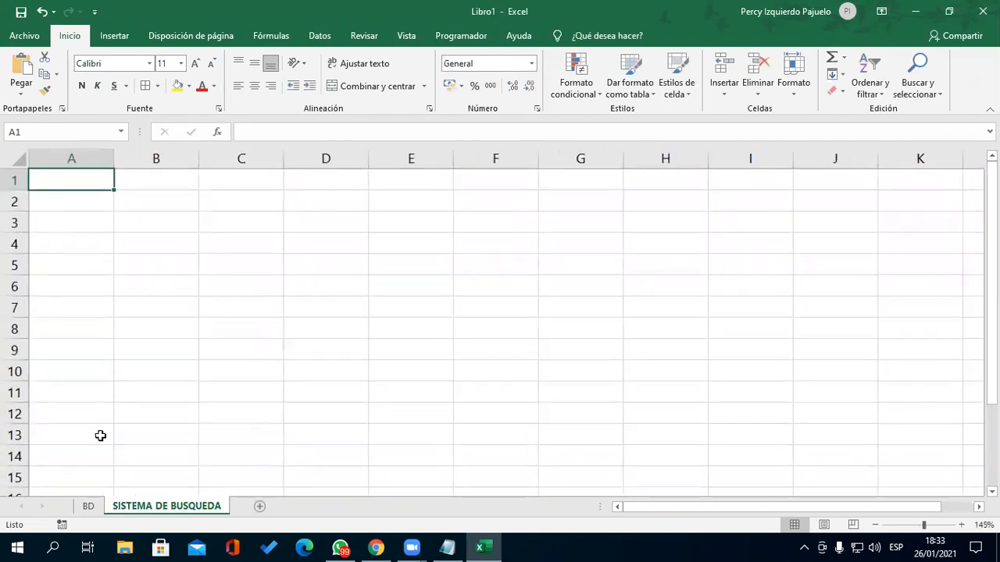
left_click(89, 507)
scroll(569, 366, "up", 1)
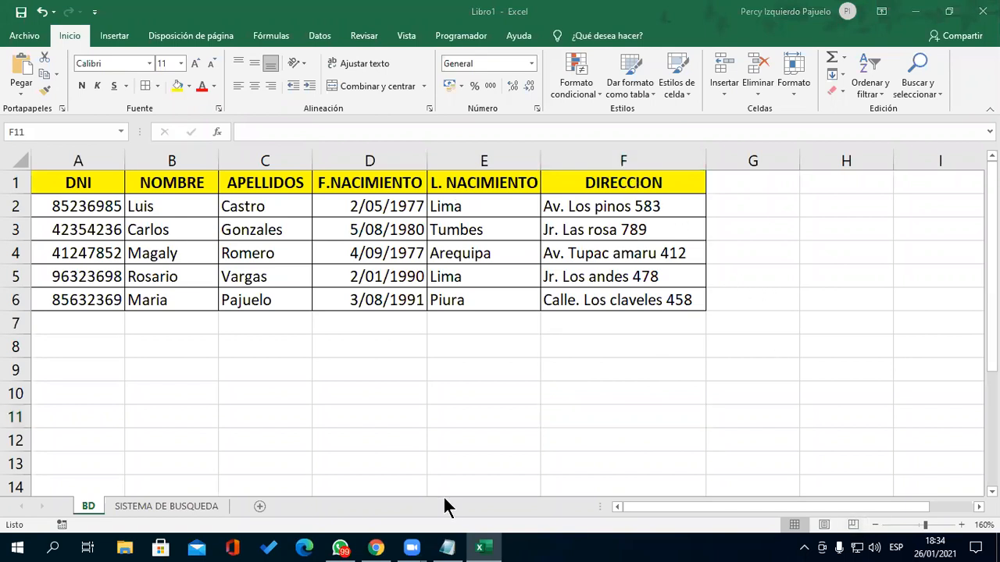
- On the SISTEMA DE BUSQUEDA sheet, enter the title SISTEMA DE CONSULTA O BUSQUEDA in A1
left_click(168, 506)
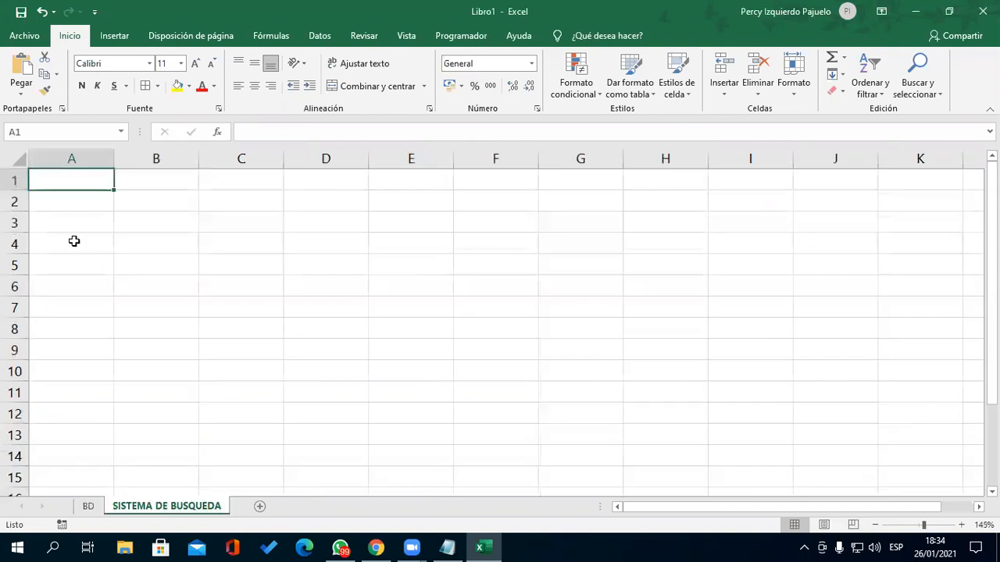
left_click(168, 257)
left_click(96, 183)
double_click(102, 189)
type("SISTEMA ")
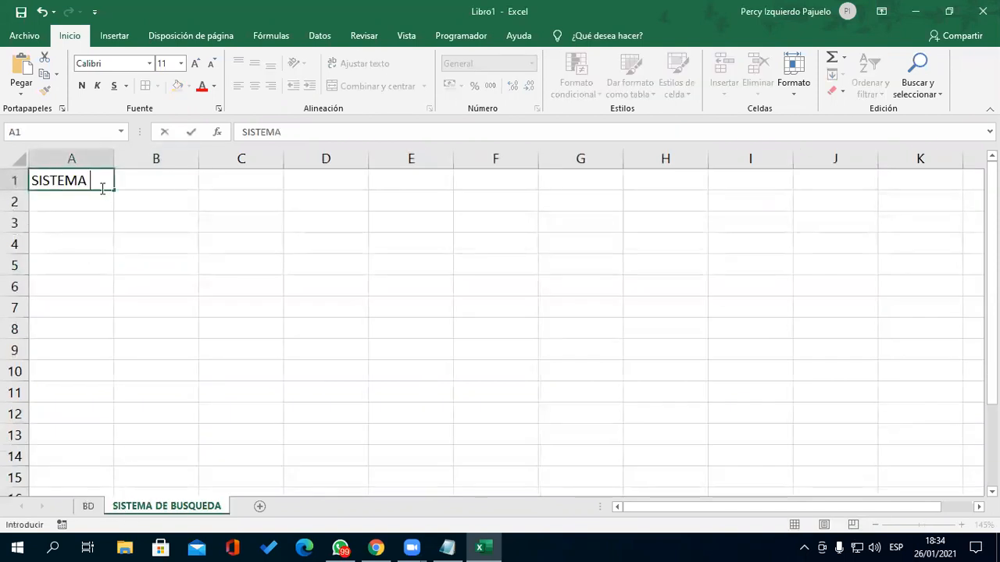
type("DE CONSULTA O ")
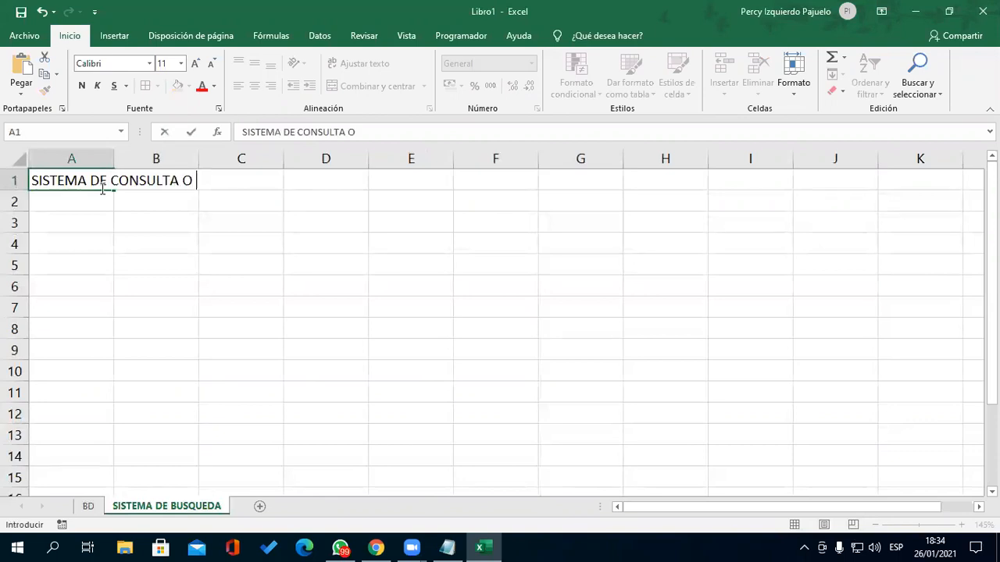
type("BUSQUEDA")
key("Return")
key("Return")
key("Return")
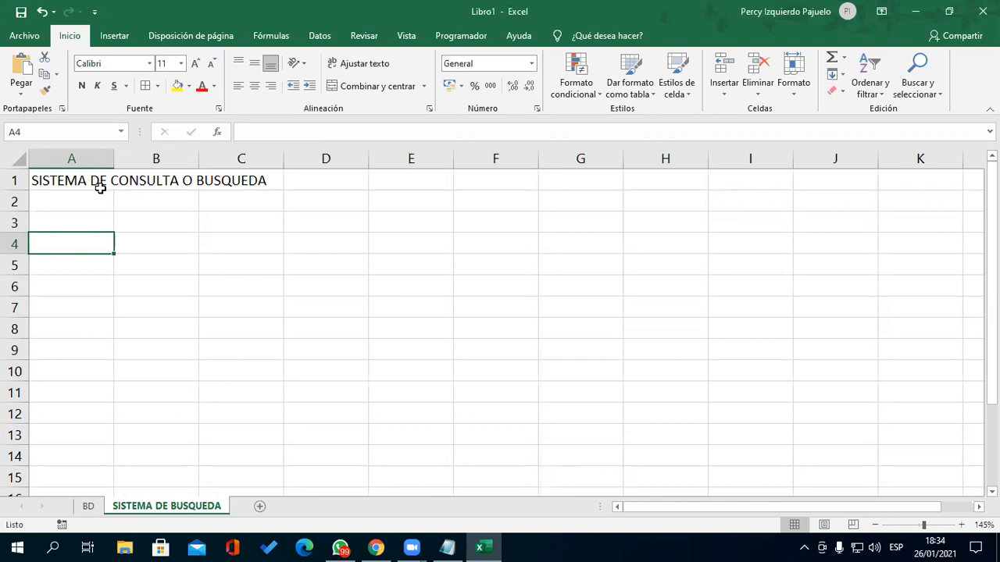
- Put the label 'Ingrese el DNI:' in A3 and widen column A to fit it
scroll(105, 216, "up", 3)
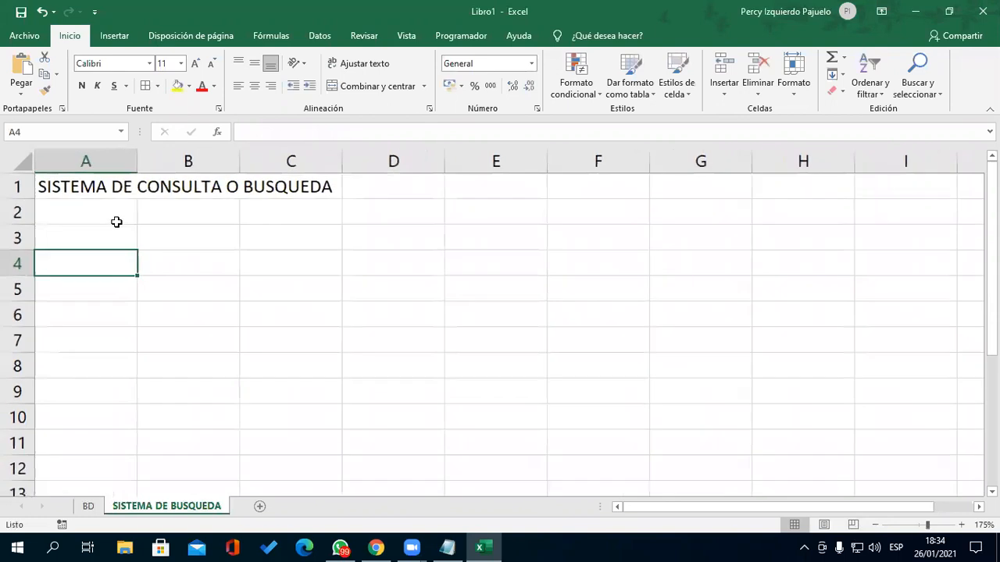
left_click(118, 249)
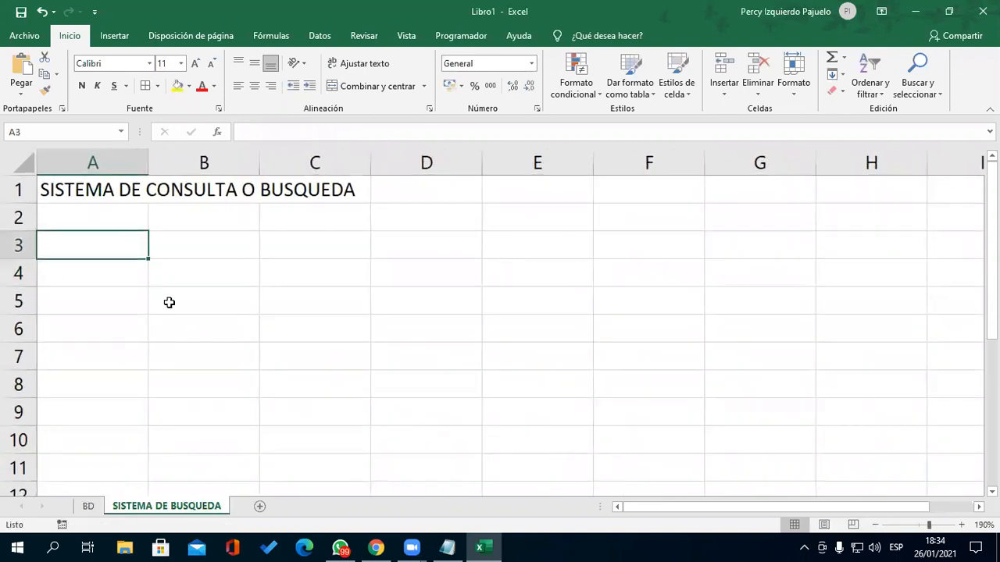
type("Ingrese ")
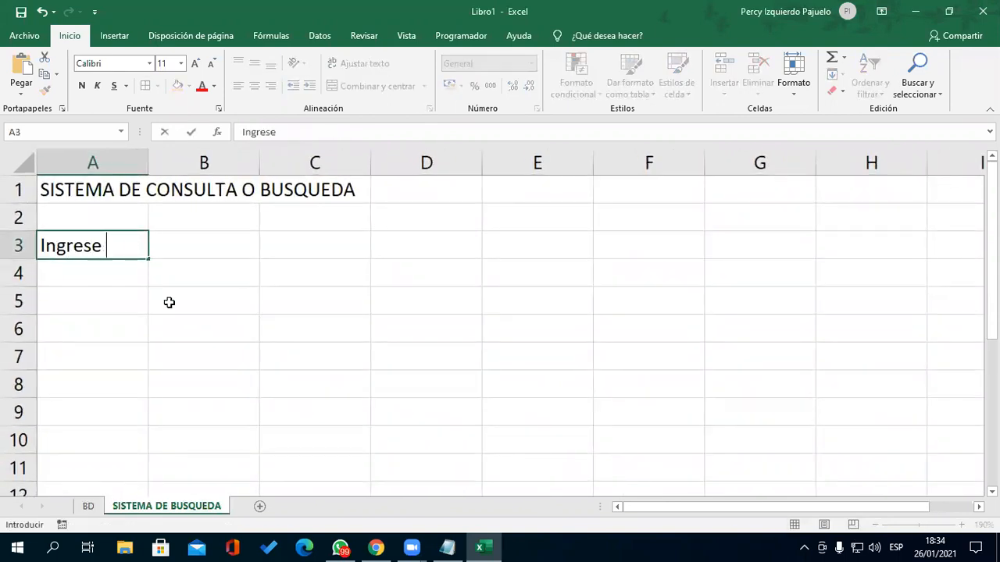
type("el DN")
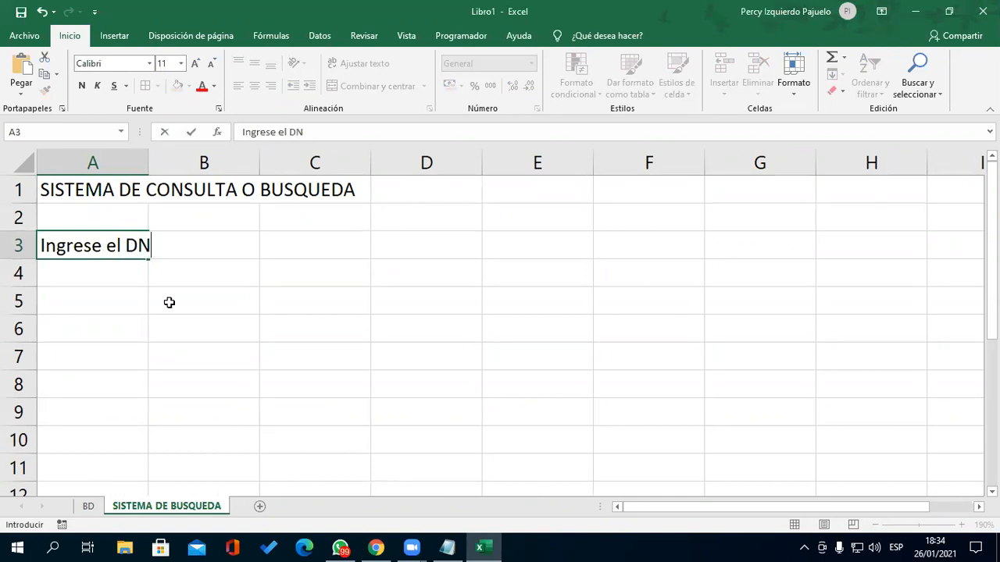
type("I:")
key("Return")
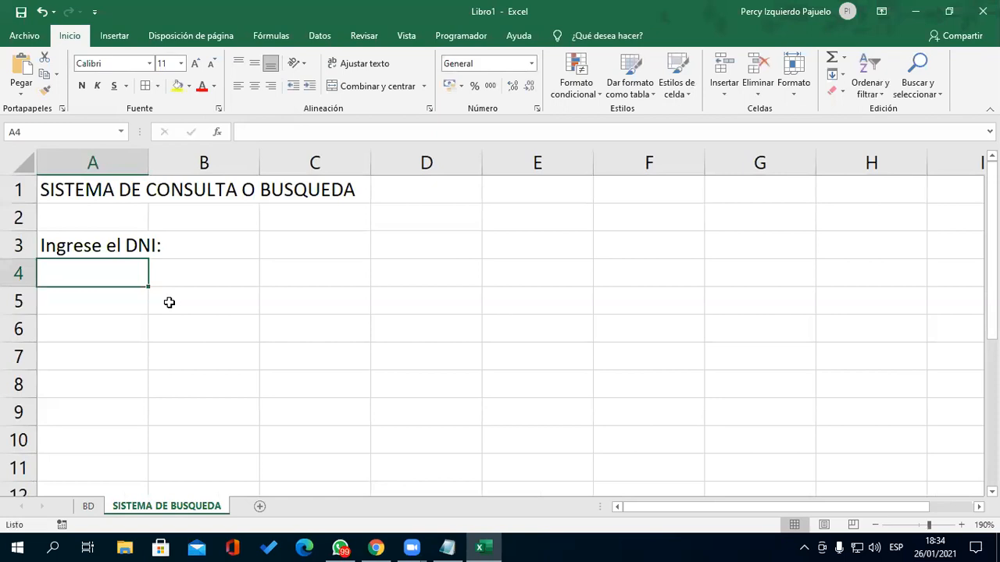
left_click_drag(148, 162, 166, 164)
- Format the DNI entry cell B3 with yellow fill, bold text and a larger font
left_click(256, 237)
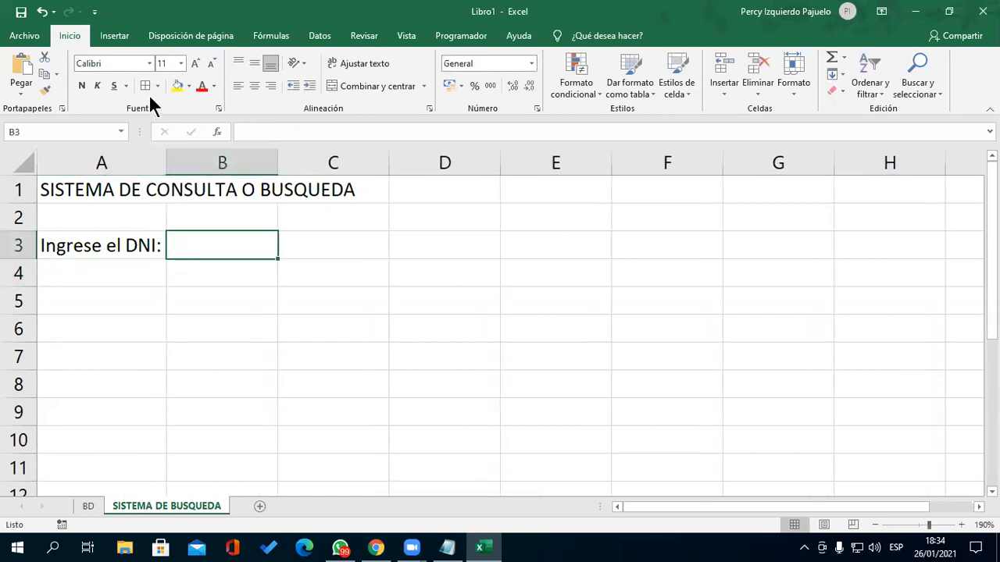
left_click(177, 87)
left_click(245, 293)
left_click(196, 246)
left_click(82, 86)
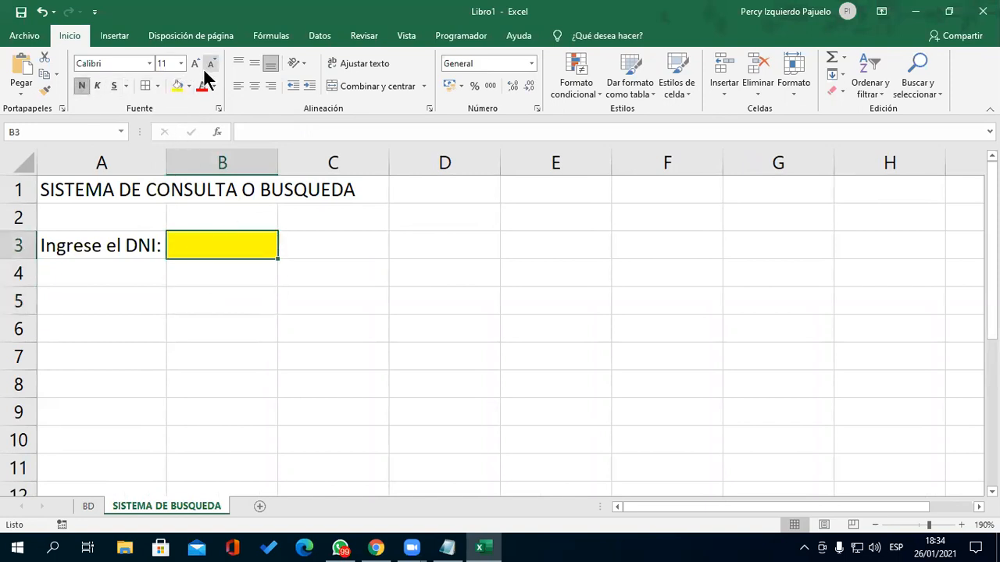
left_click(194, 65)
left_click(283, 337)
left_click_drag(141, 313, 149, 325)
left_click(172, 331)
- Type headers Nombres, Apellidos and F. nacimiento in A5:C5
left_click(143, 310)
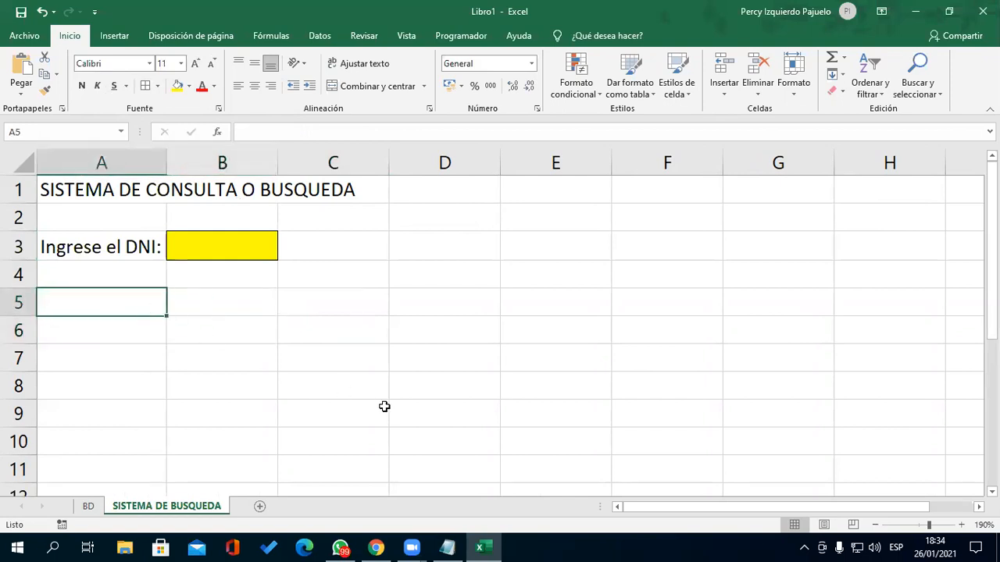
type("Nombres")
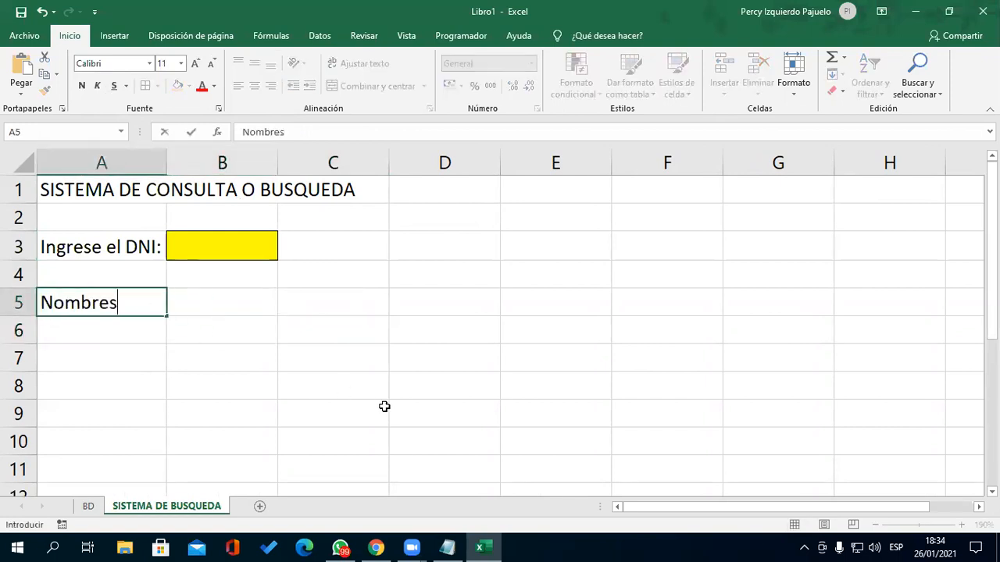
key("Tab")
type("Apellidos")
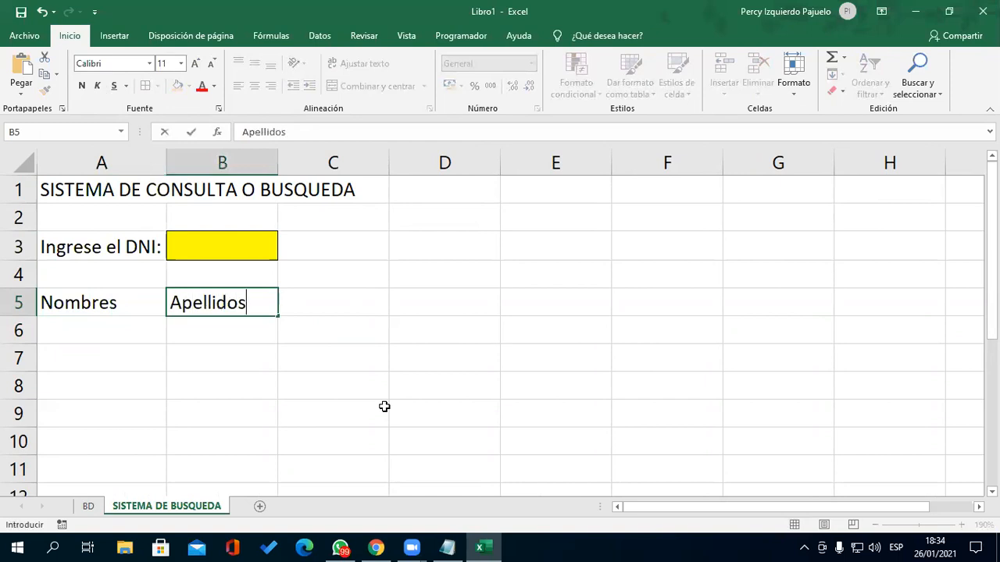
key("Tab")
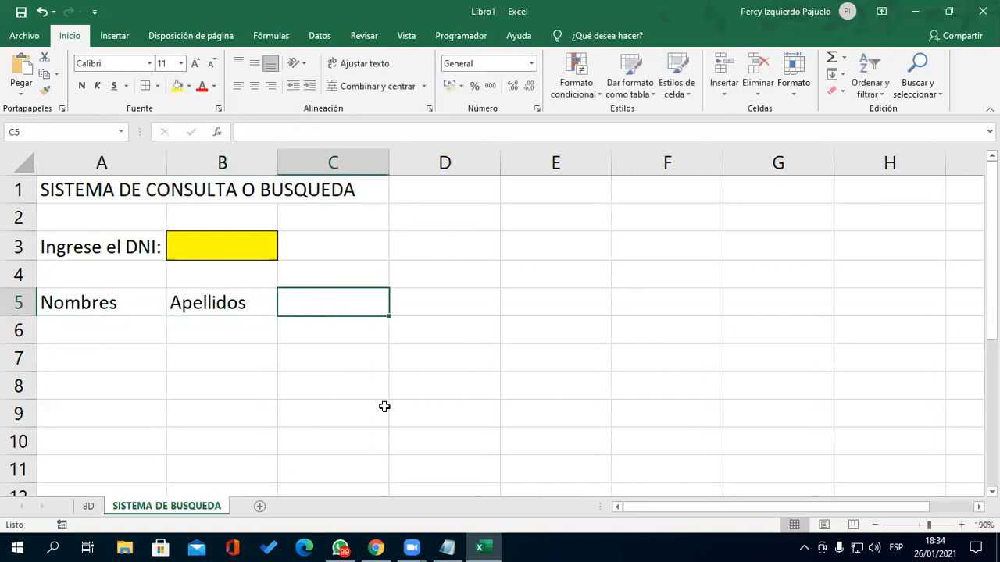
left_click(89, 506)
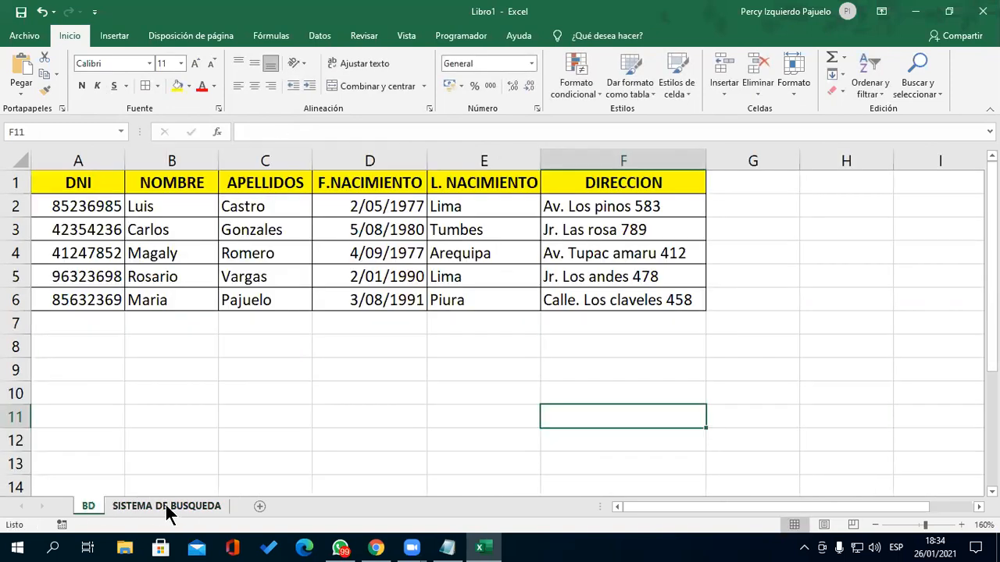
left_click(164, 505)
type("F")
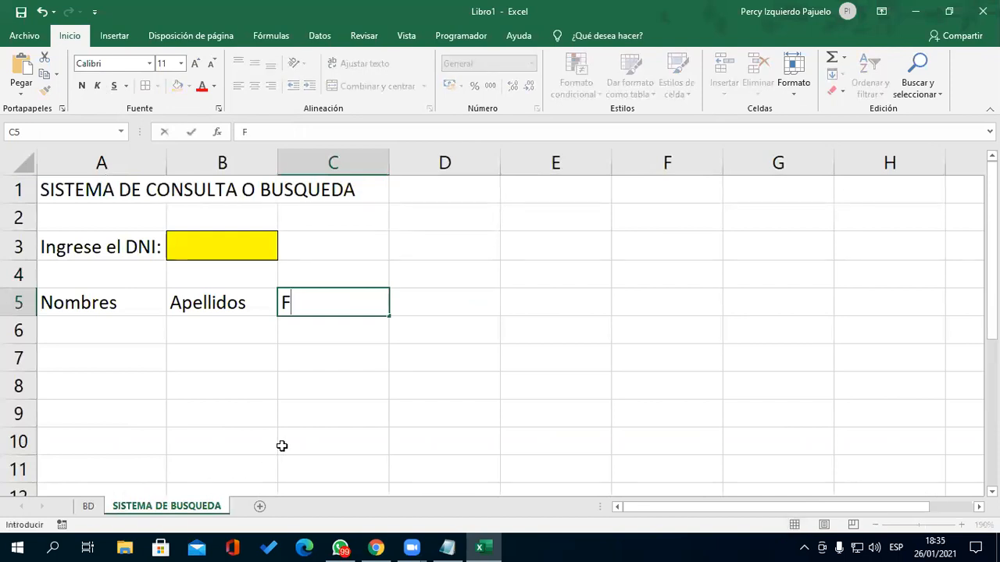
type(". nacimiento")
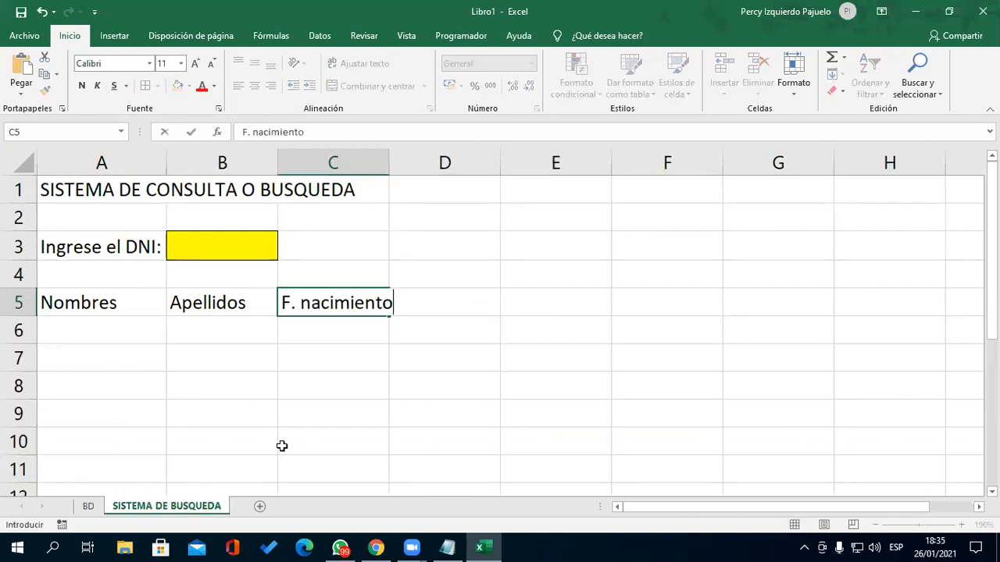
key("Return")
key("Up")
key("Right")
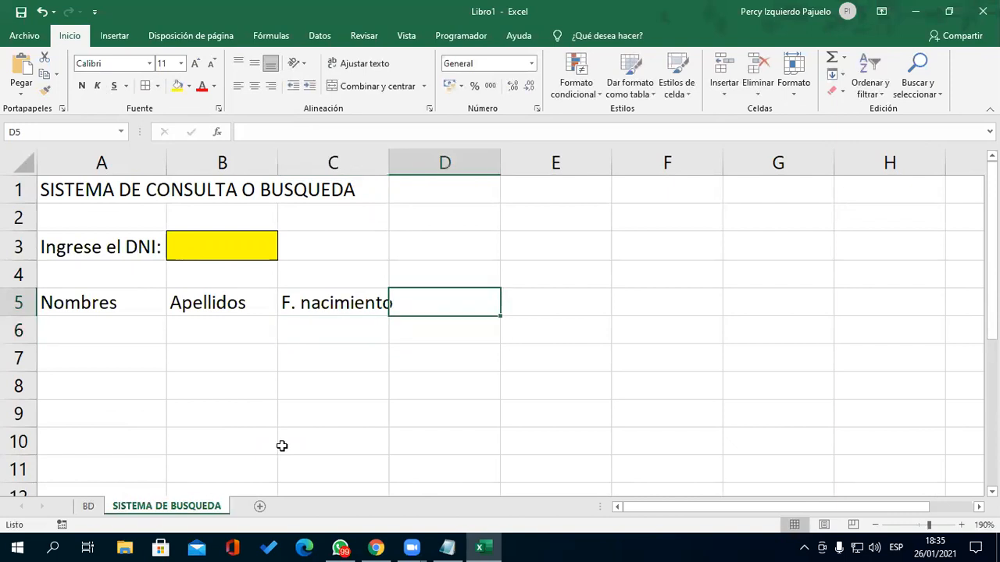
left_click(92, 506)
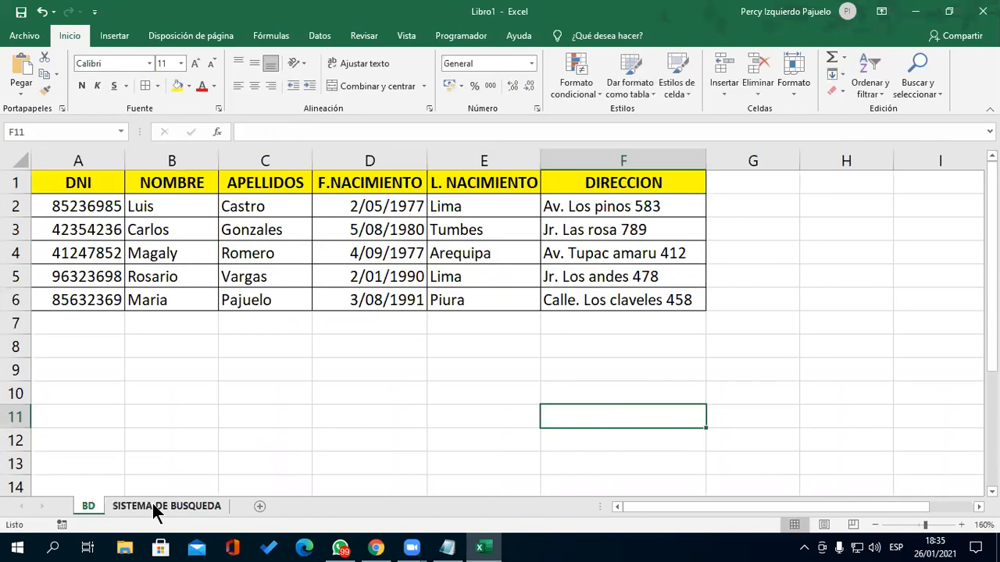
left_click(170, 499)
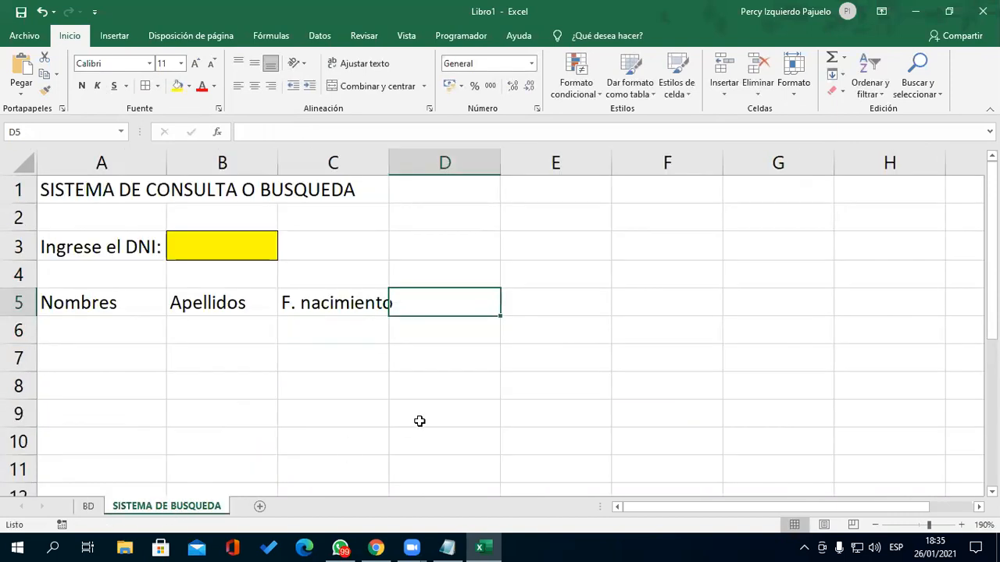
type("L. N")
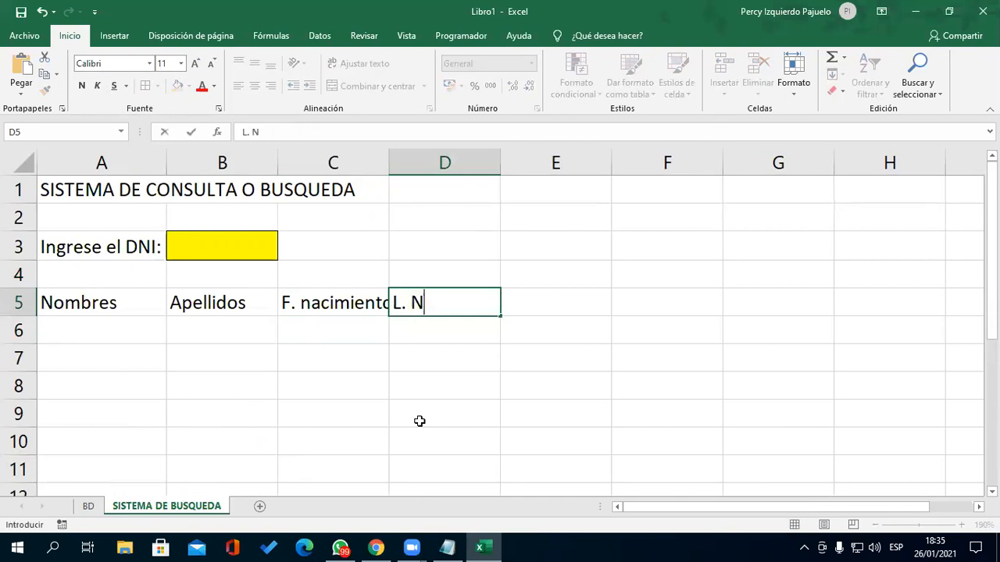
type("acimiento")
key("Return")
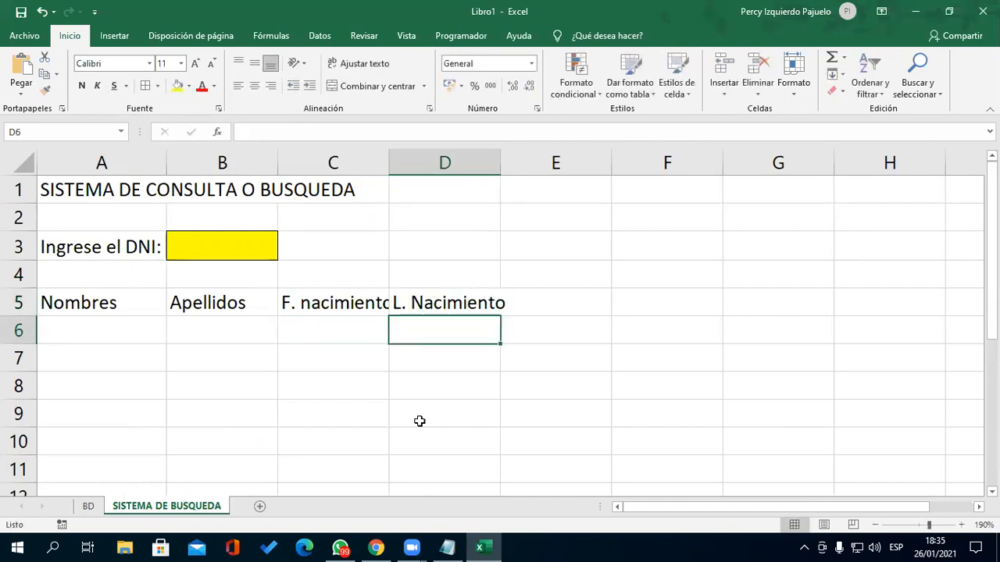
left_click_drag(501, 162, 526, 165)
left_click_drag(389, 163, 404, 163)
- Rewrite the D5:F5 headers as Edad, L. nacimiento and Dirección, then autofit column E
left_click(567, 295)
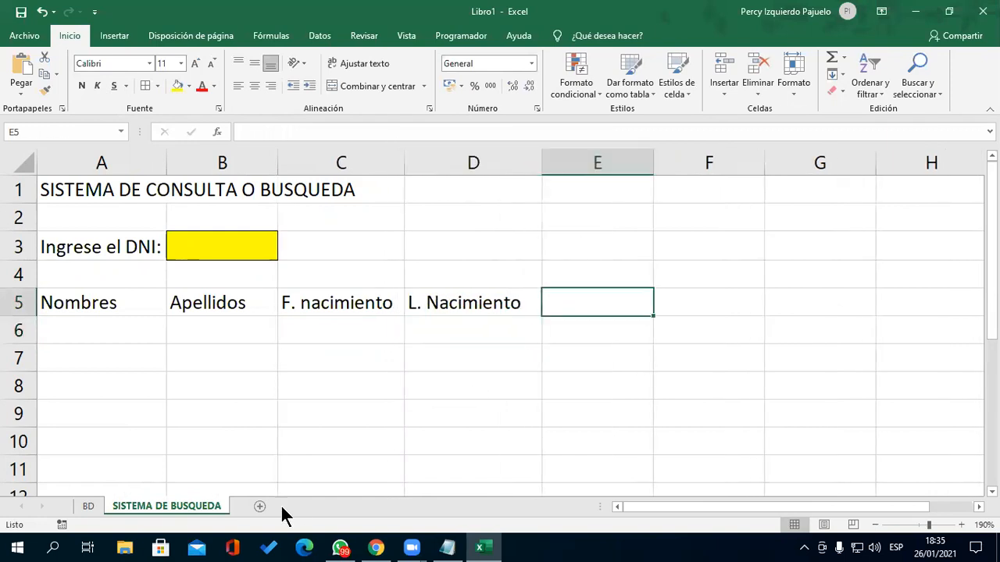
left_click(101, 504)
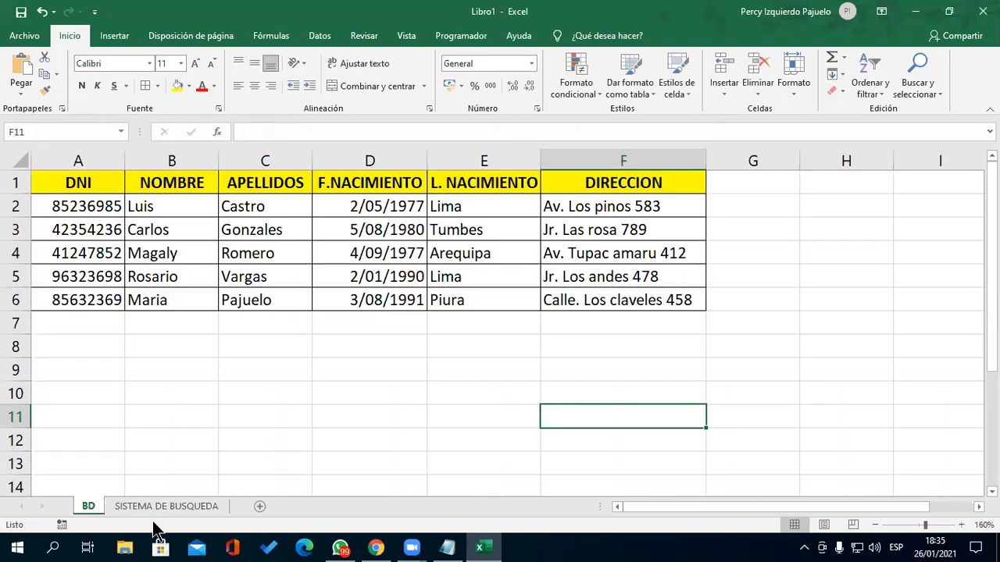
left_click(189, 505)
left_click(466, 314)
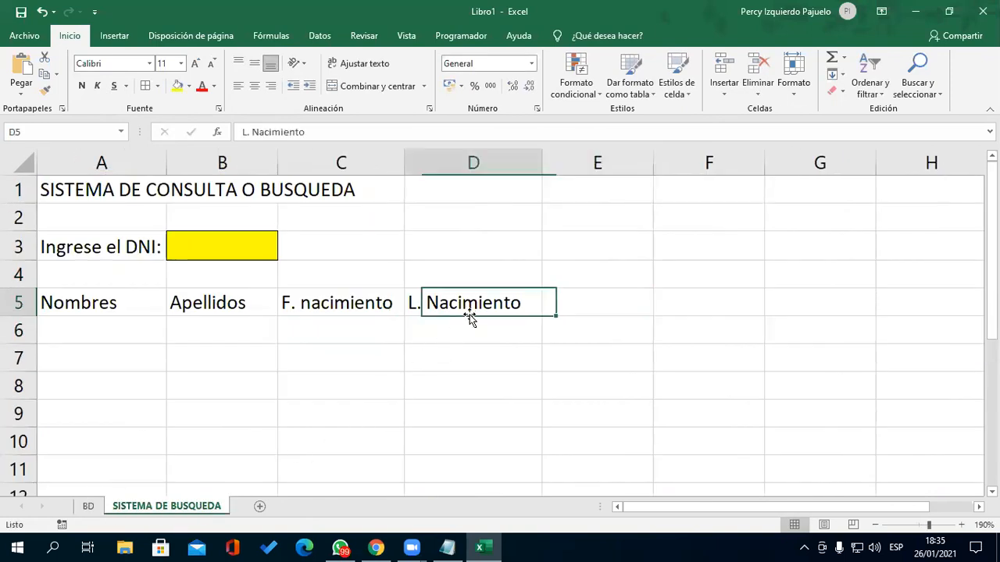
type("Edad")
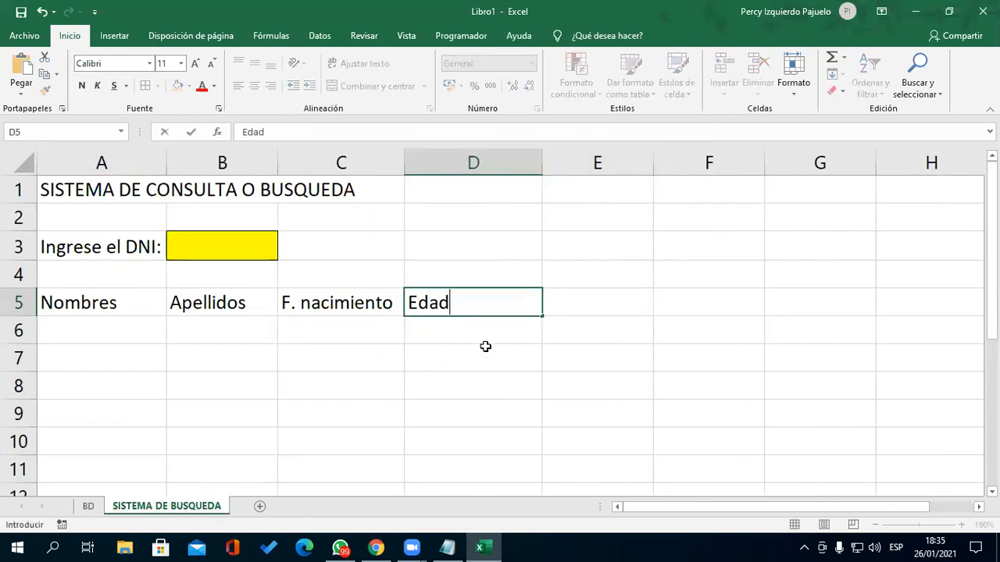
key("Tab")
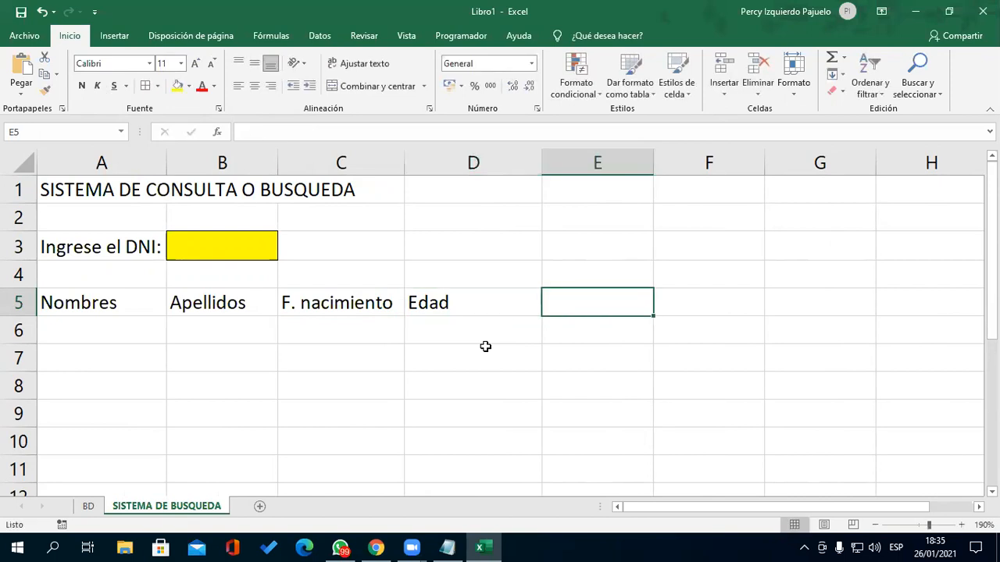
type("L. nac")
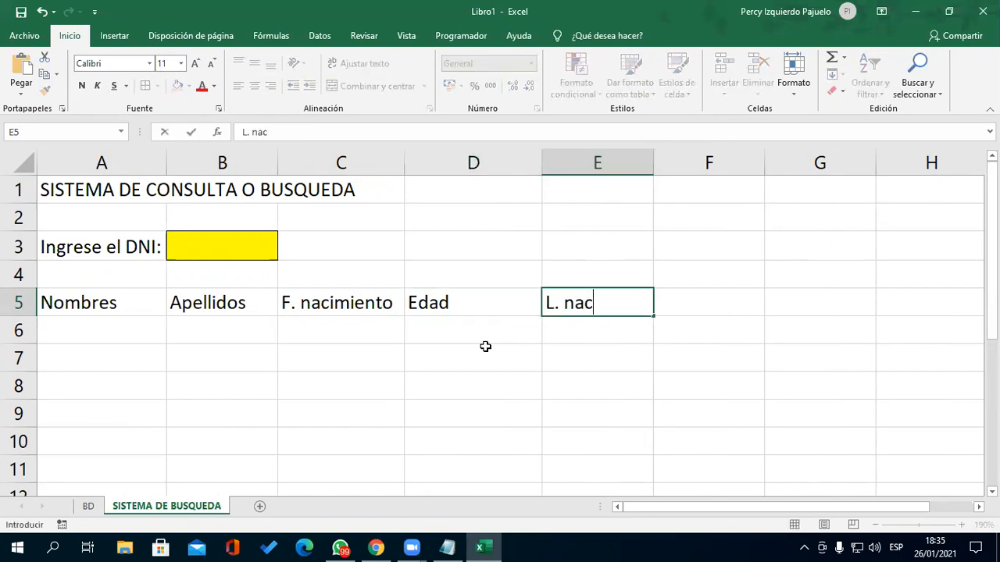
type("imiento")
key("Tab")
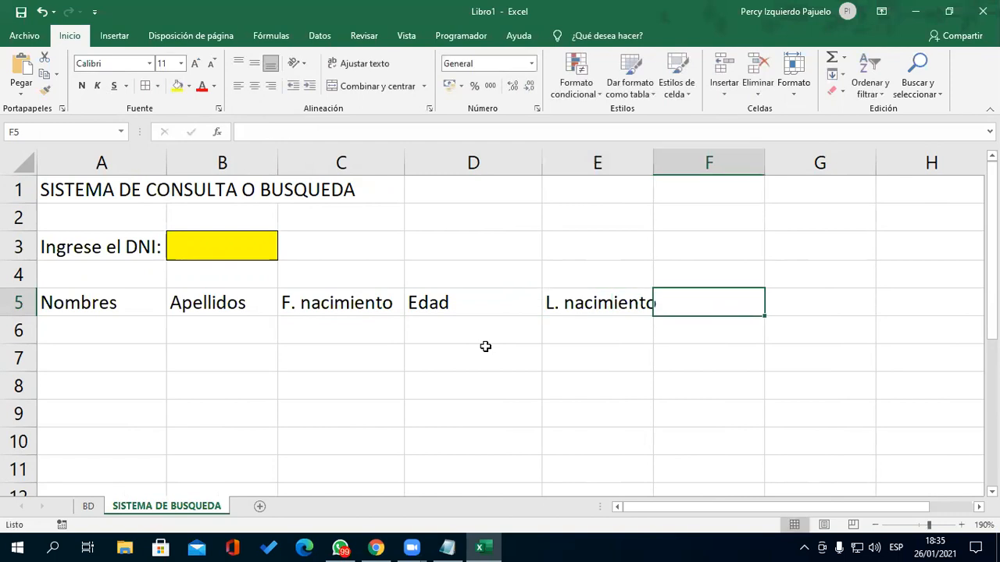
type("Dirección")
left_click(485, 346)
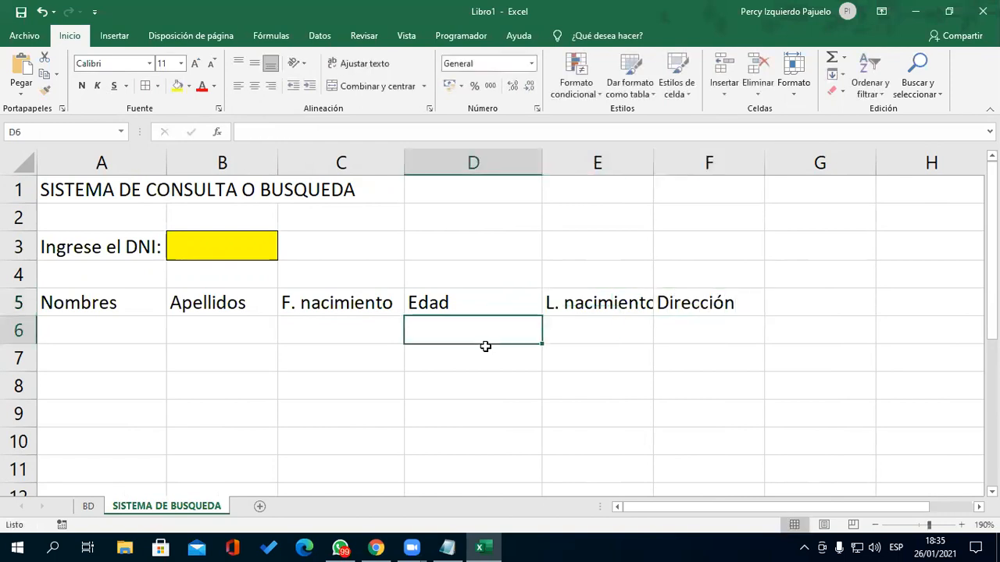
double_click(652, 162)
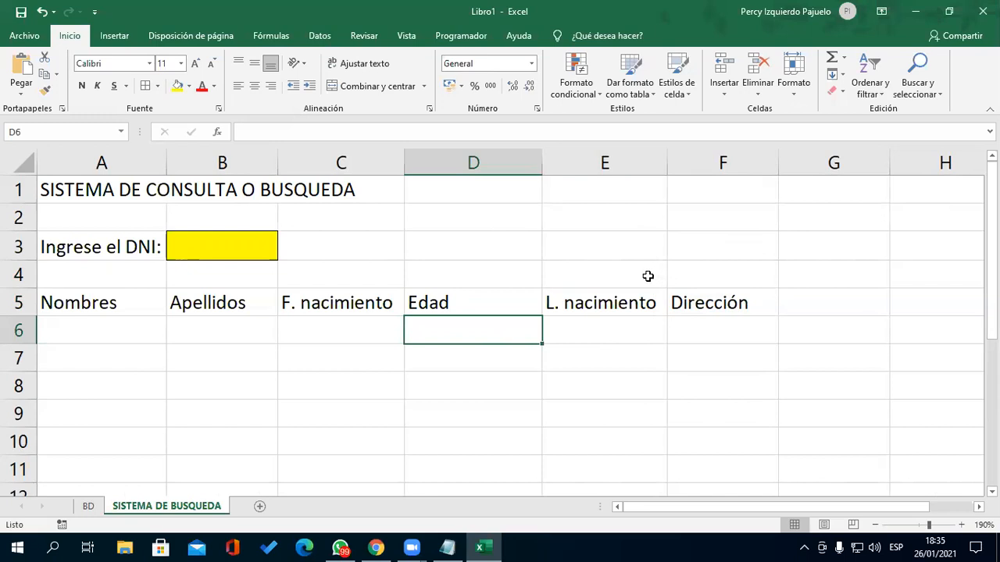
left_click(102, 336)
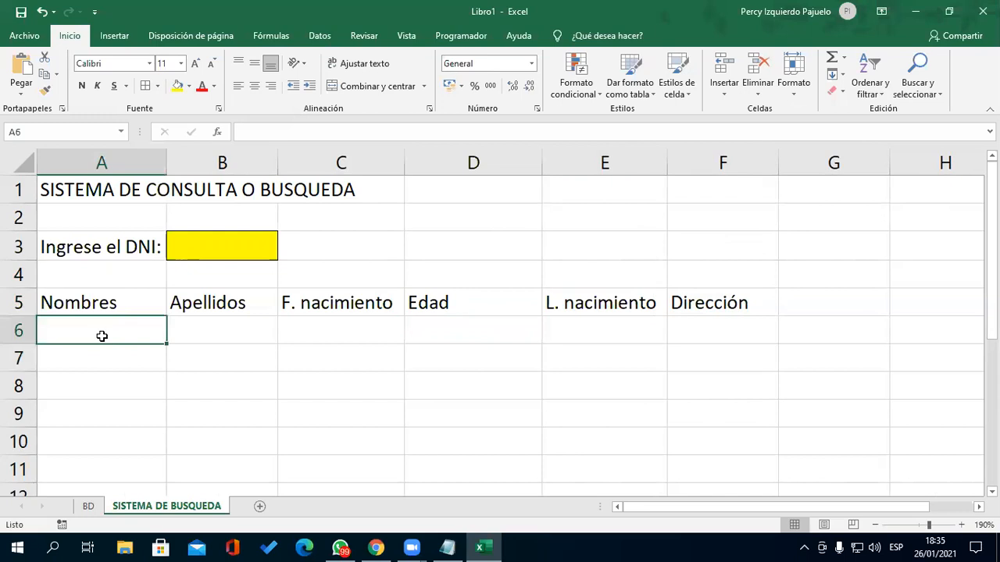
- Apply All Borders to A5:F6 and make headers A5:F5 yellow, bold and centred
left_click_drag(105, 309, 686, 324)
left_click(145, 86)
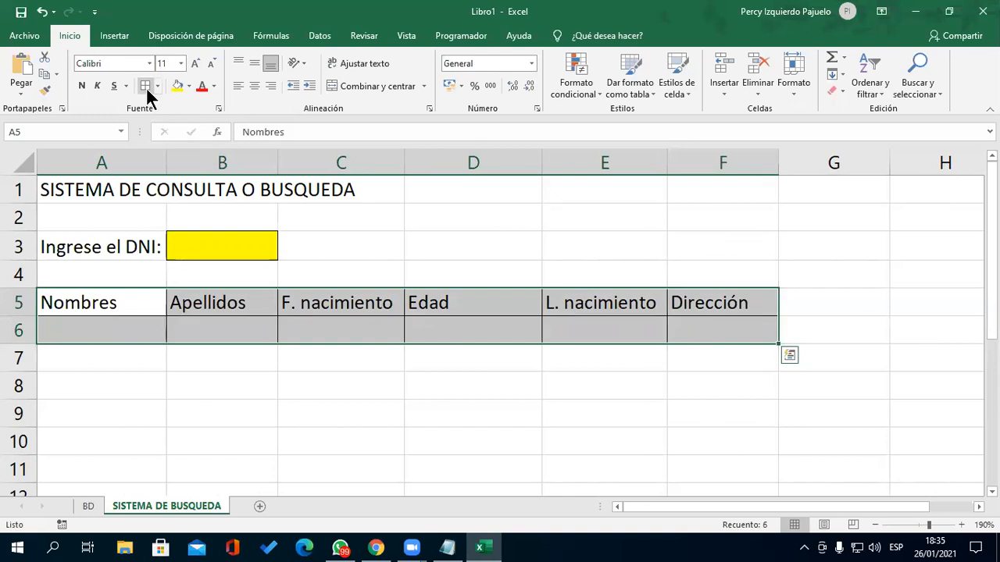
left_click(119, 310)
left_click_drag(157, 303, 726, 304)
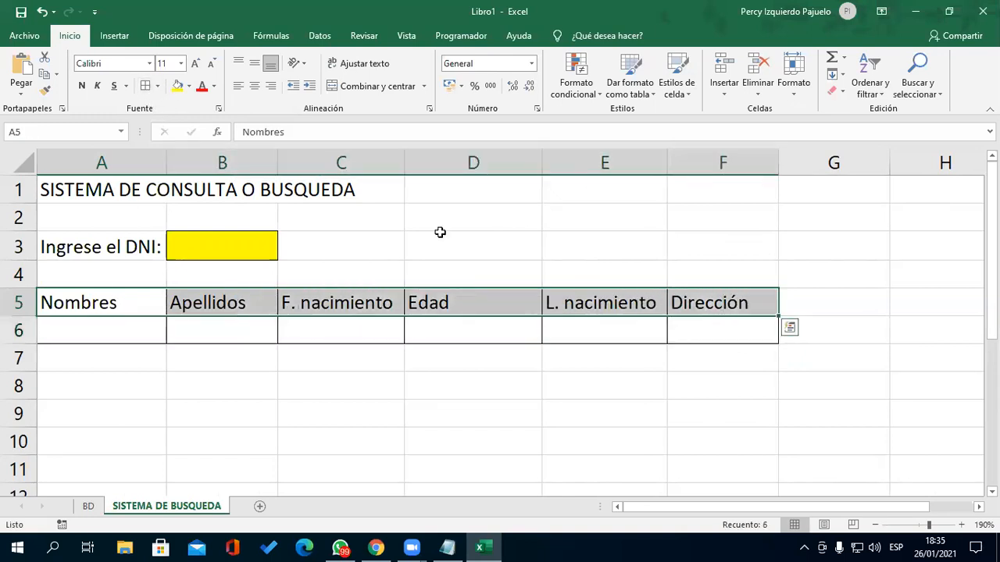
left_click(178, 88)
left_click(81, 86)
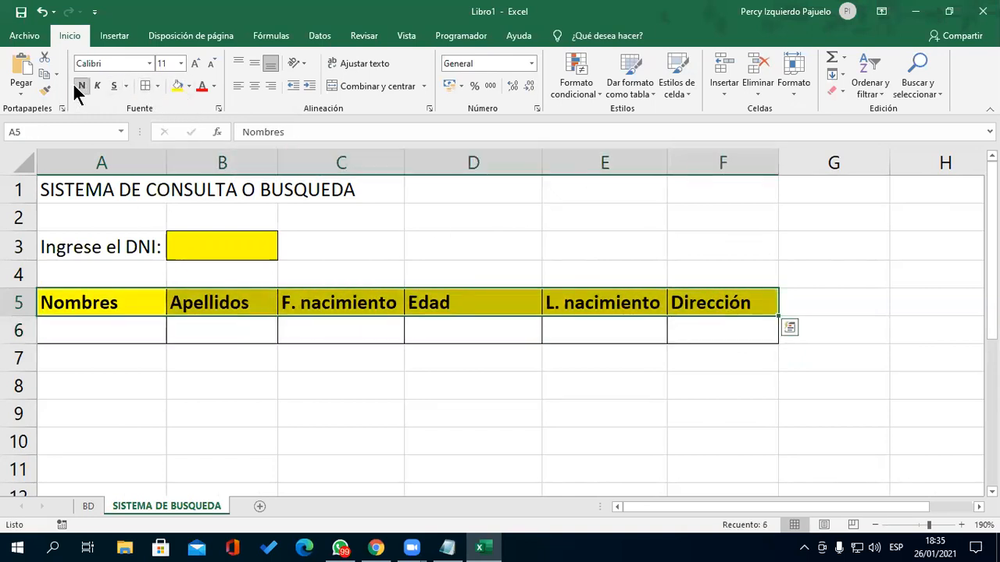
left_click(255, 85)
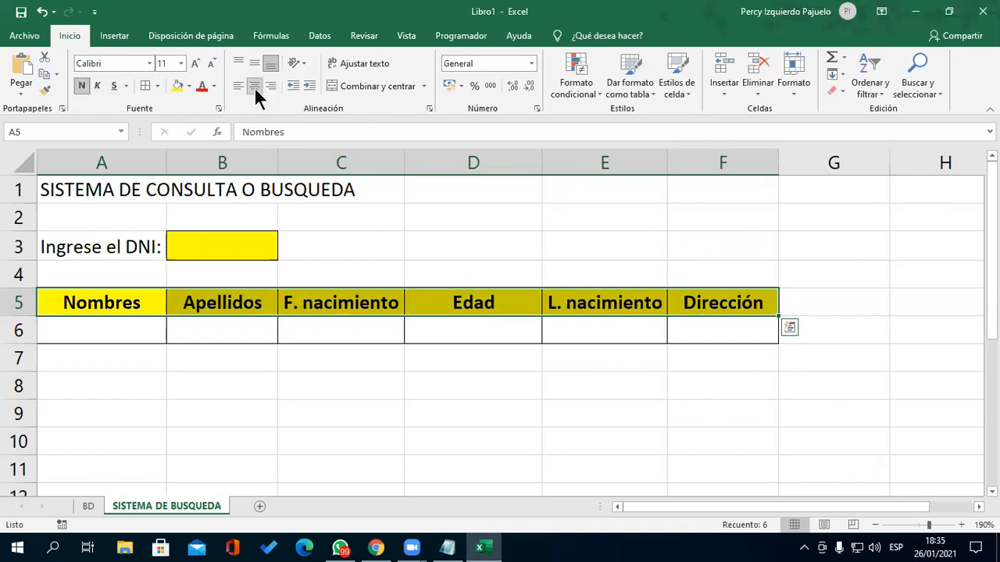
left_click(510, 433)
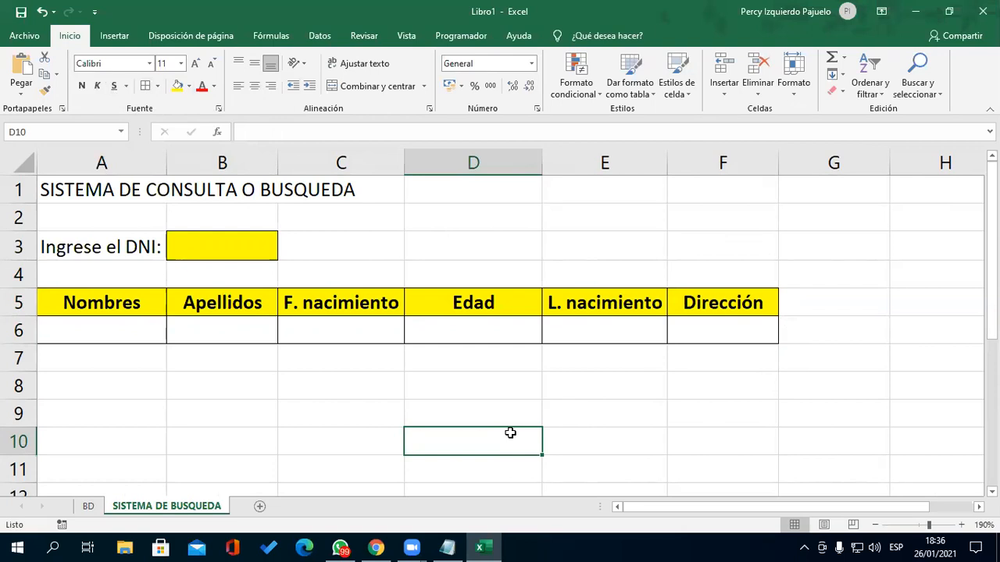
- Give the DNI cell B3 a thick outline border through More Borders
left_click(211, 224)
left_click(219, 247)
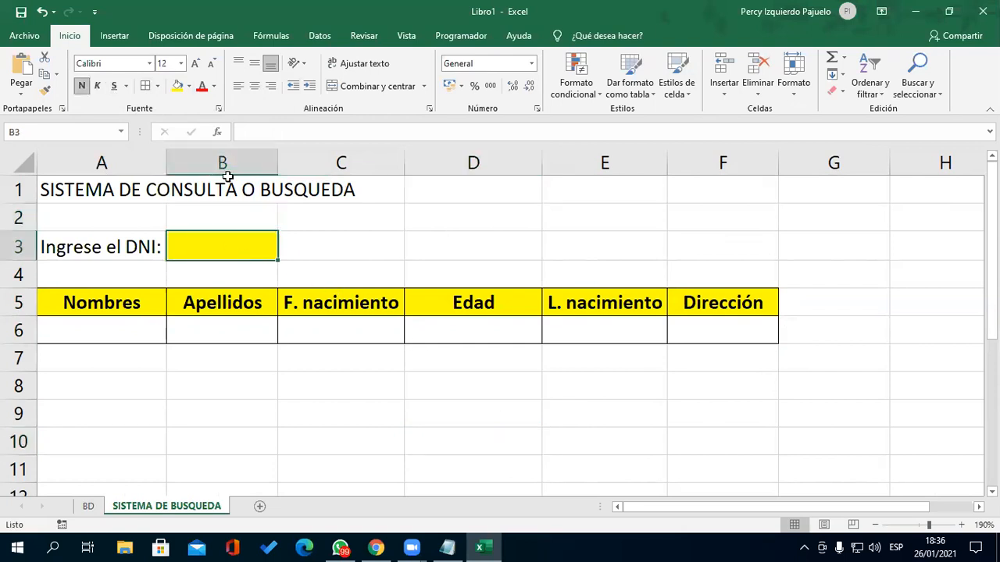
left_click(159, 86)
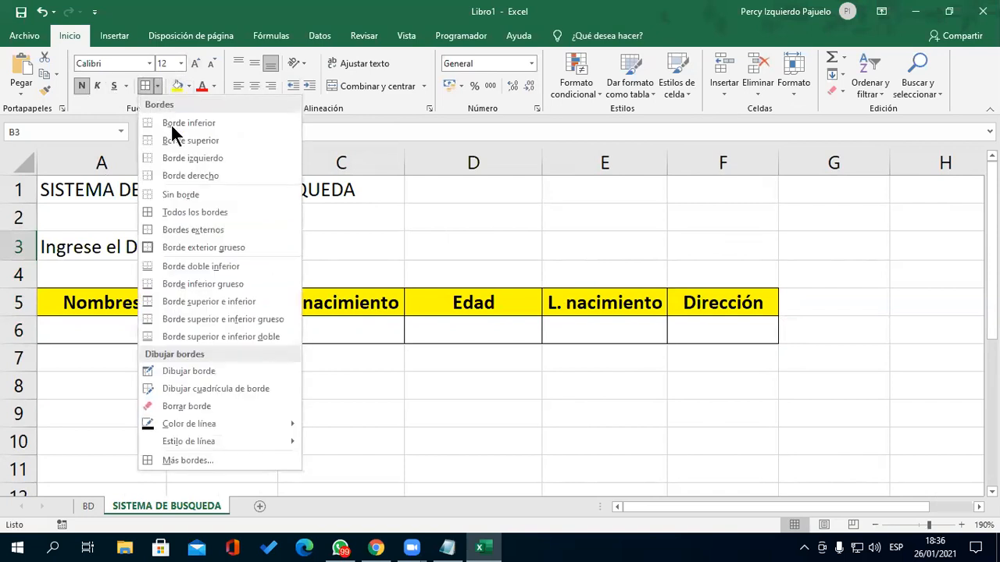
left_click(205, 461)
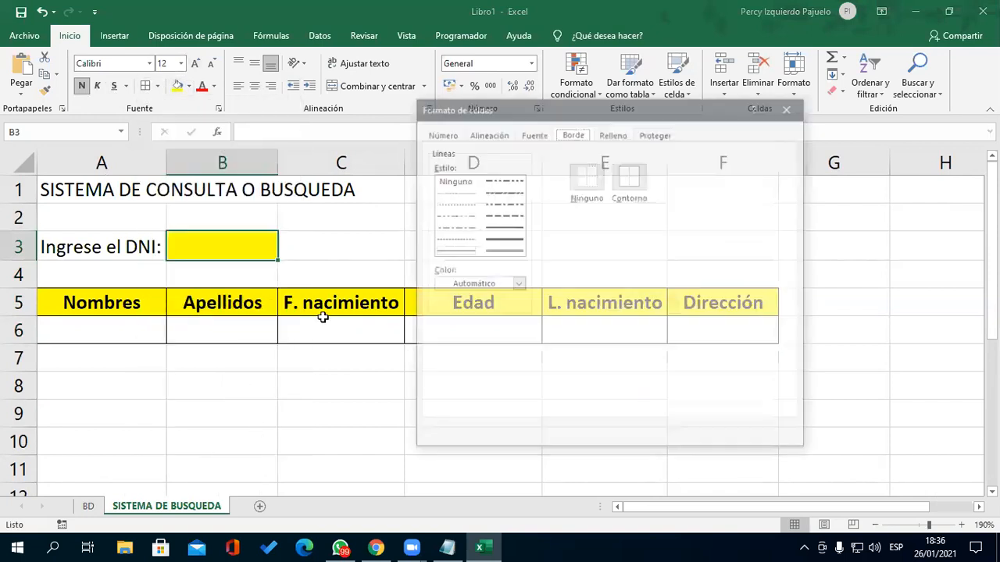
left_click(506, 233)
left_click(618, 168)
left_click(710, 434)
left_click(587, 419)
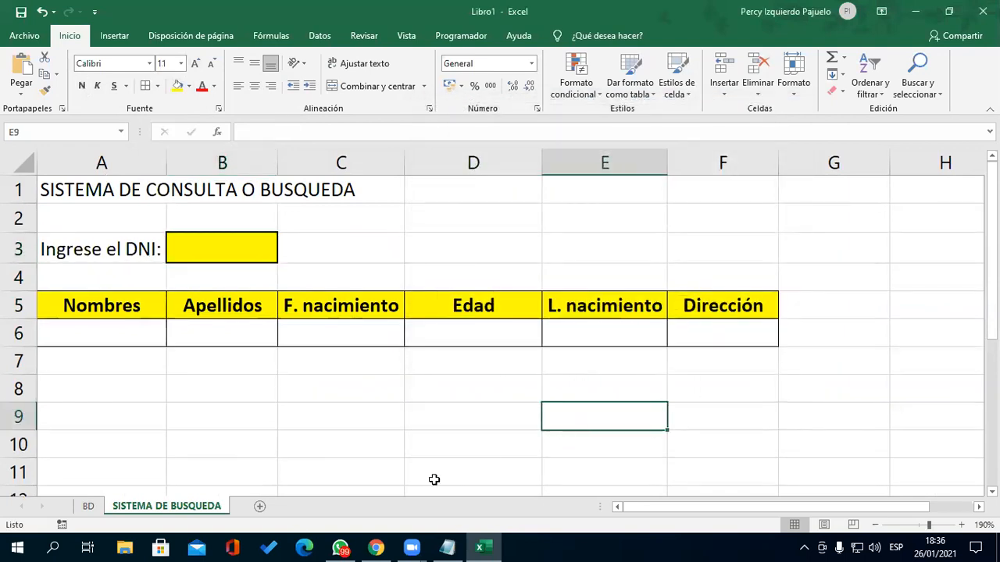
left_click(220, 258)
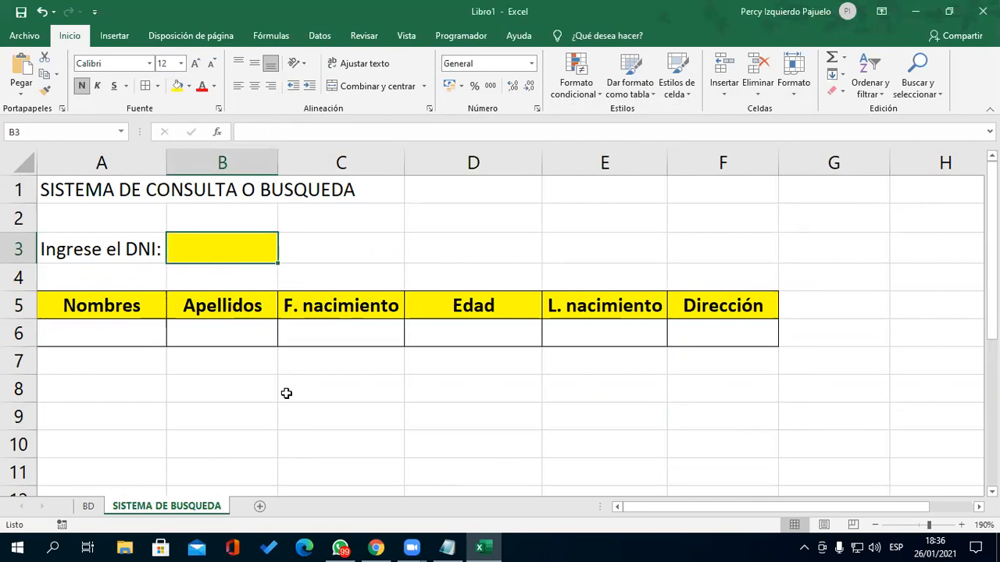
left_click(88, 507)
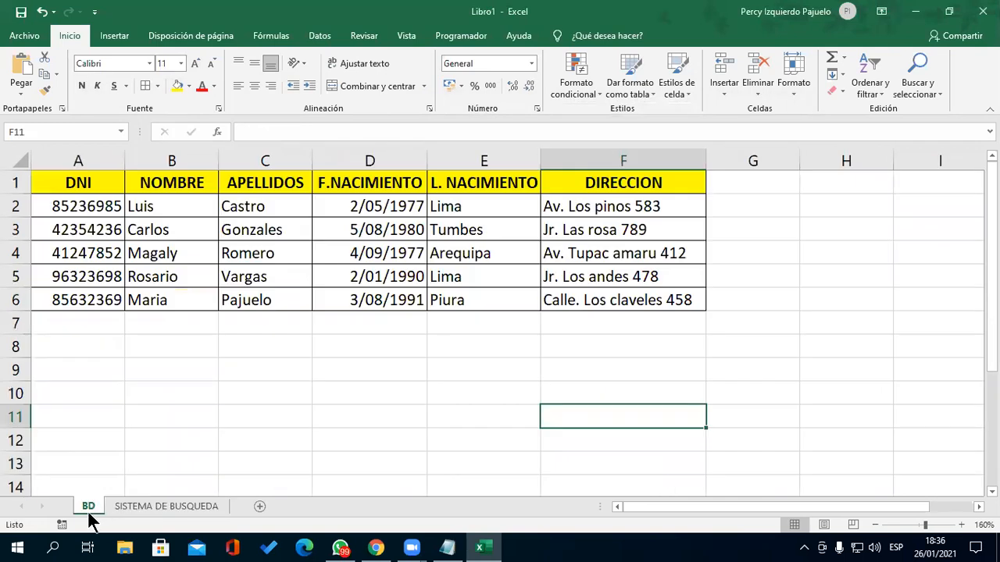
left_click_drag(86, 181, 616, 286)
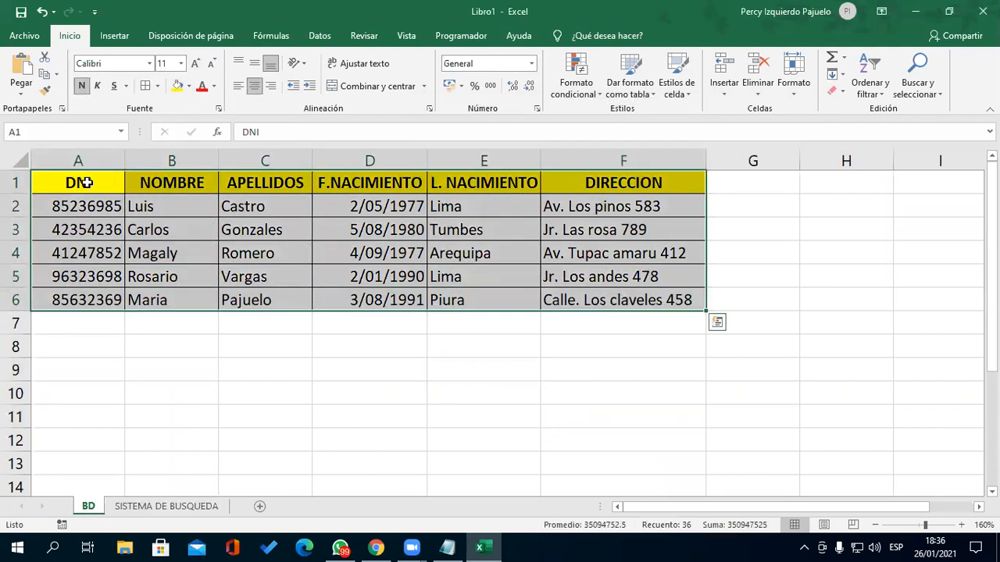
left_click(168, 177)
left_click(239, 181)
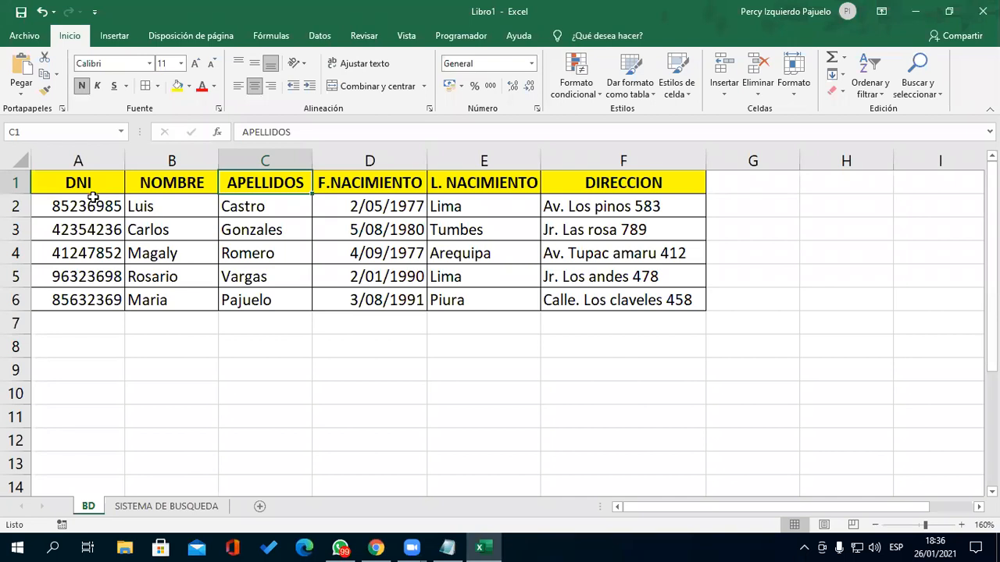
left_click(147, 506)
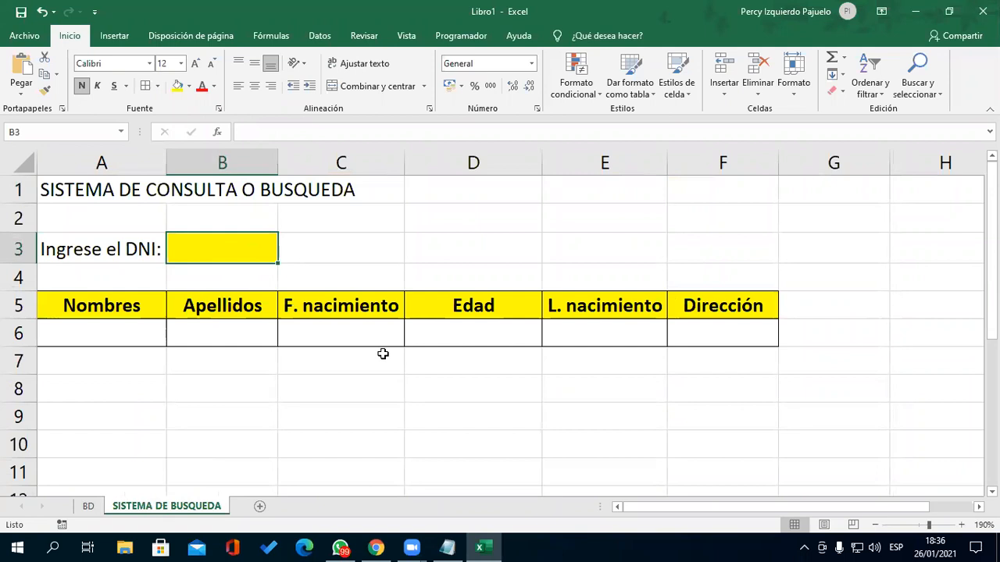
left_click(746, 146)
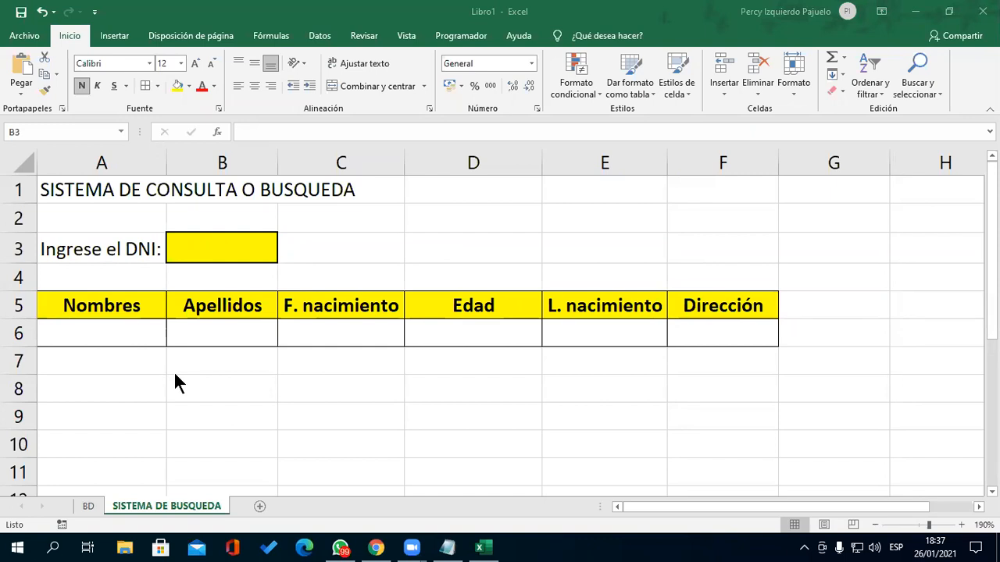
- In Notepad, add a dashed-underlined 'Referencia externa' heading followed by '=Nombre_hoja!Rango'
left_click(456, 547)
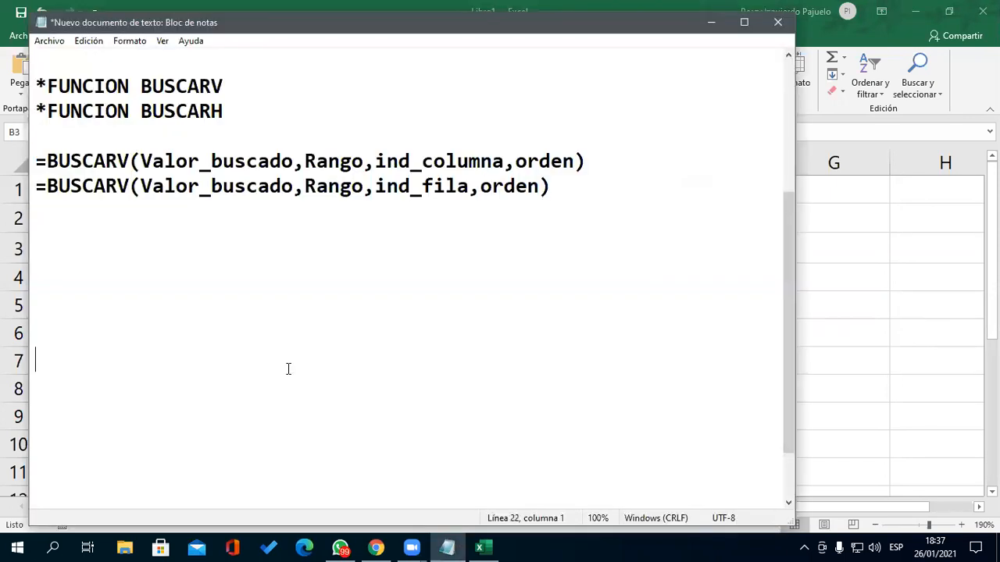
left_click(142, 263)
type("Referncia externa")
key("Return")
type("-----------------")
key("Return")
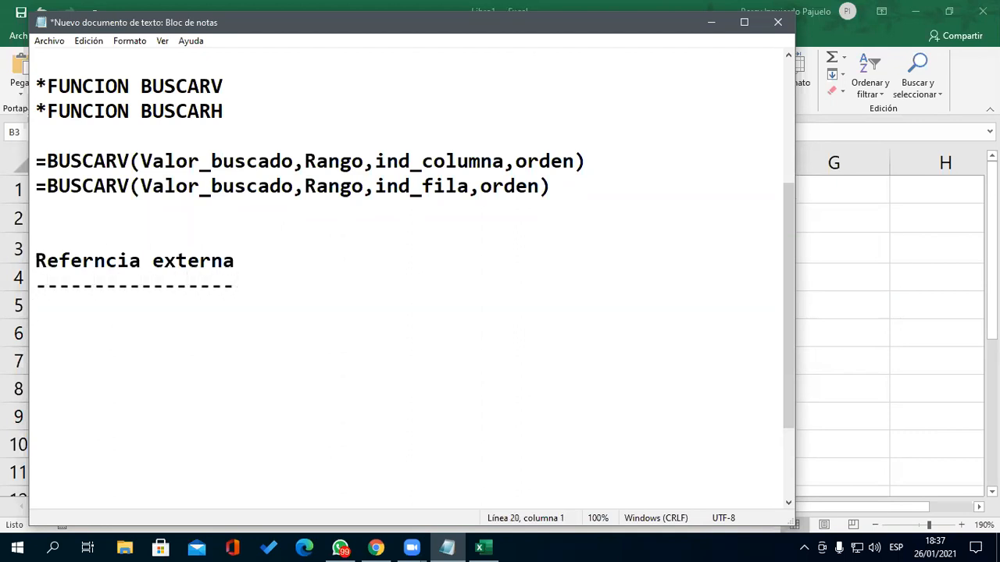
key("Up")
key("Up")
key("Right")
key("Right")
key("Right")
key("Right")
key("Right")
type("e")
key("Down")
key("Down")
type("=")
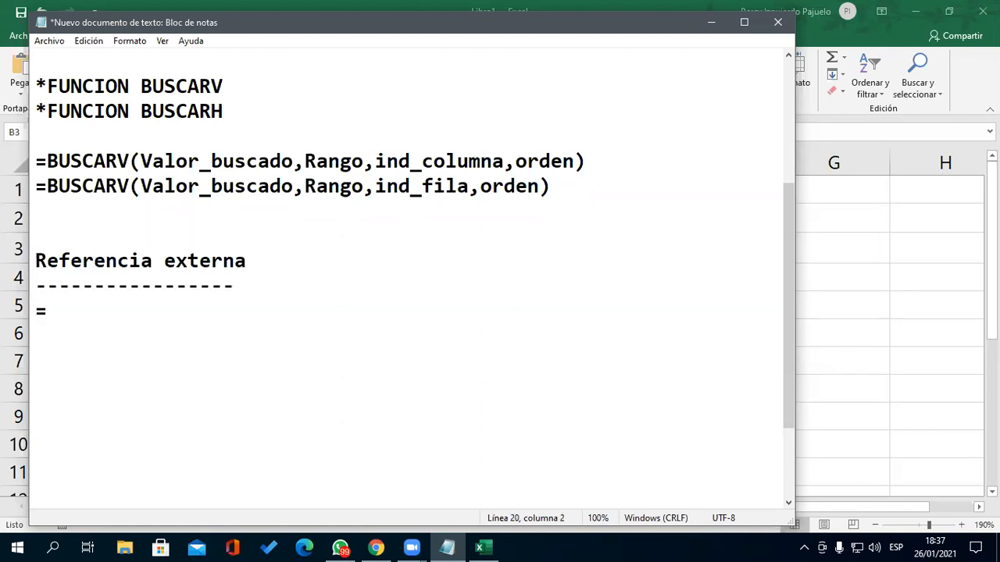
type("Nombre")
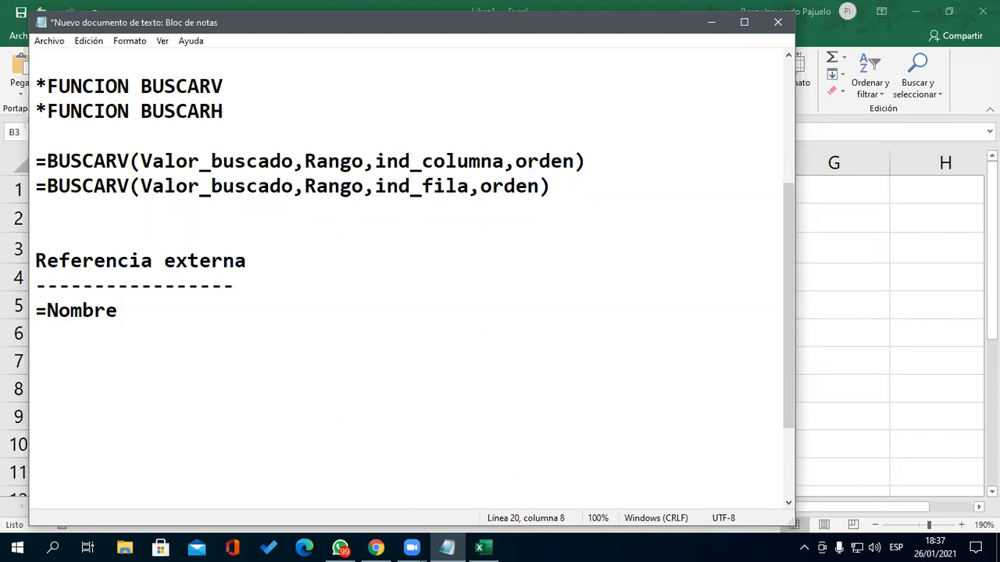
type("_hoja!")
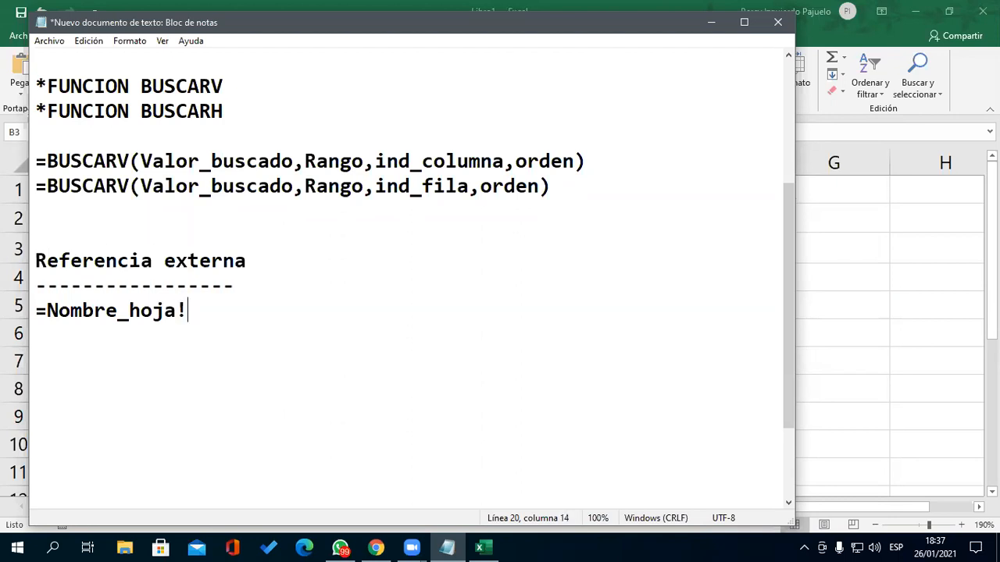
type("Rango")
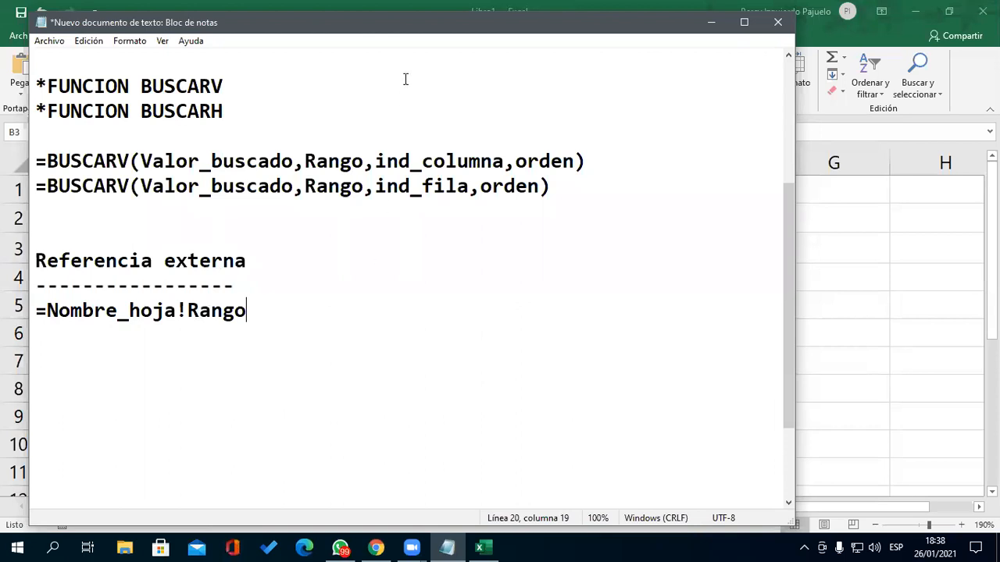
left_click(414, 7)
left_click(318, 389)
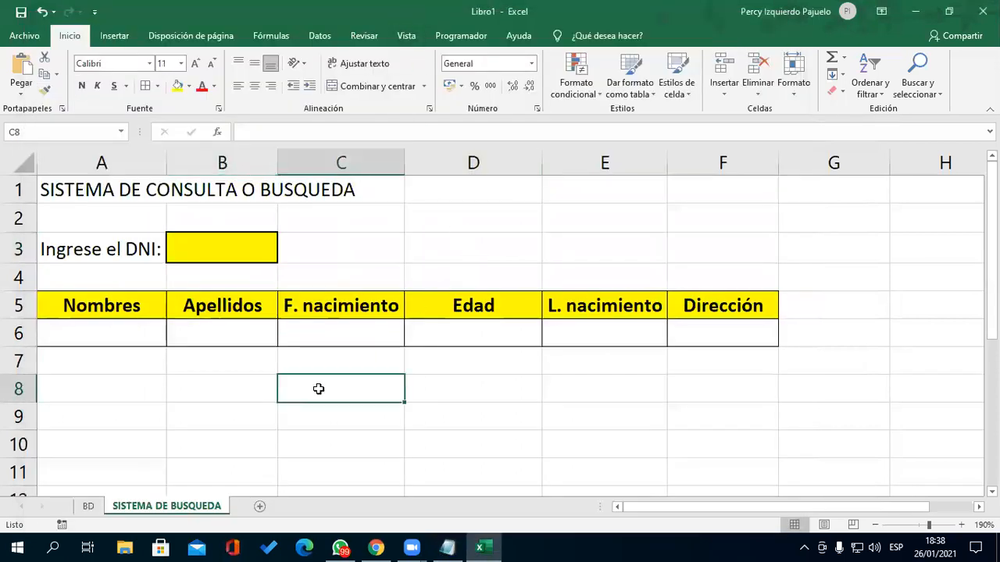
left_click(248, 254)
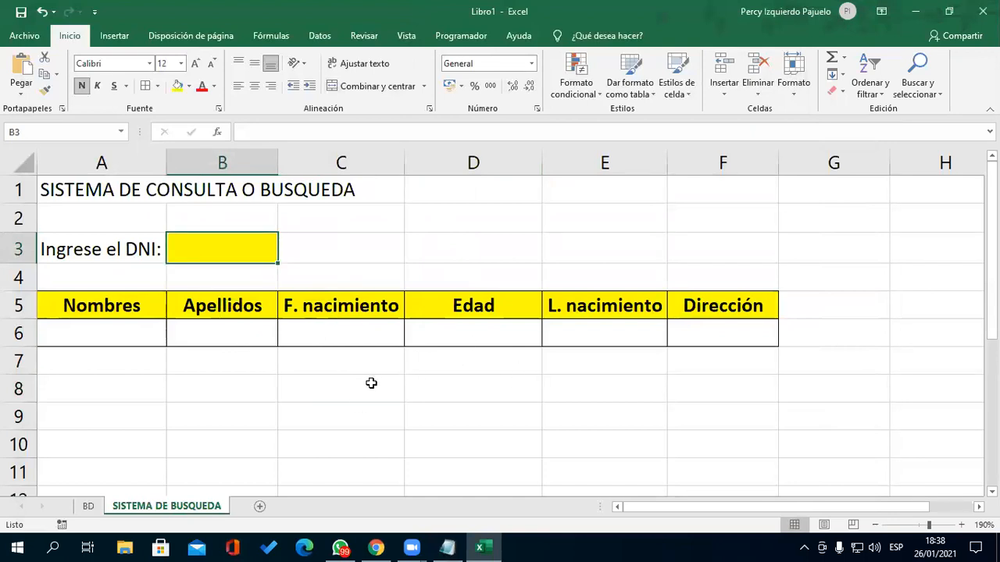
left_click(87, 506)
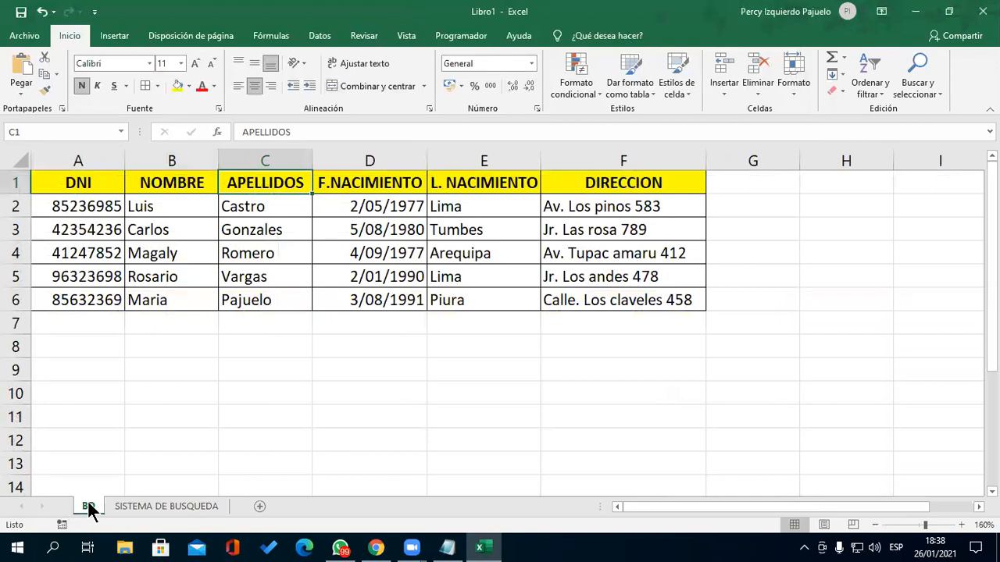
left_click(99, 211)
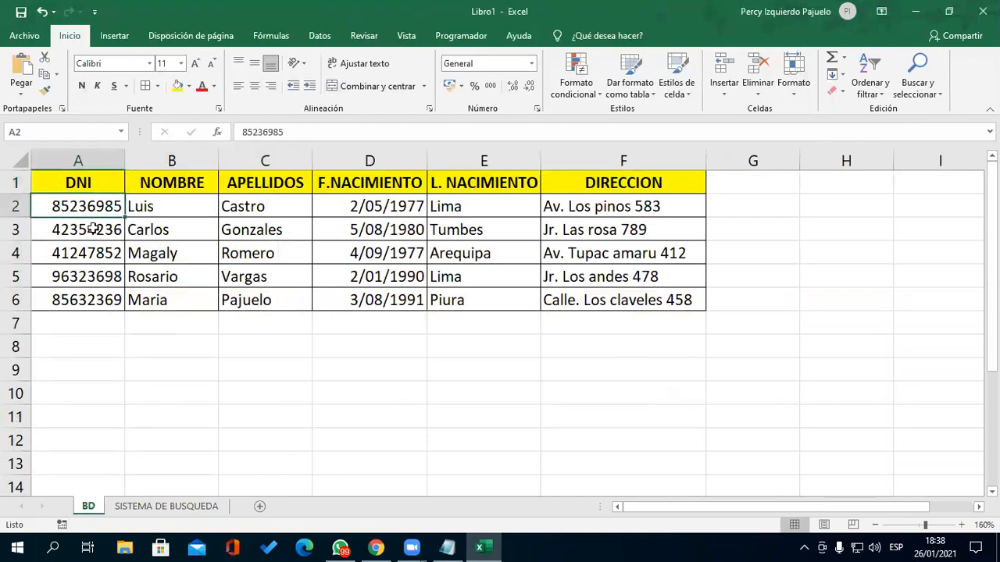
key("ctrl+c")
left_click(165, 506)
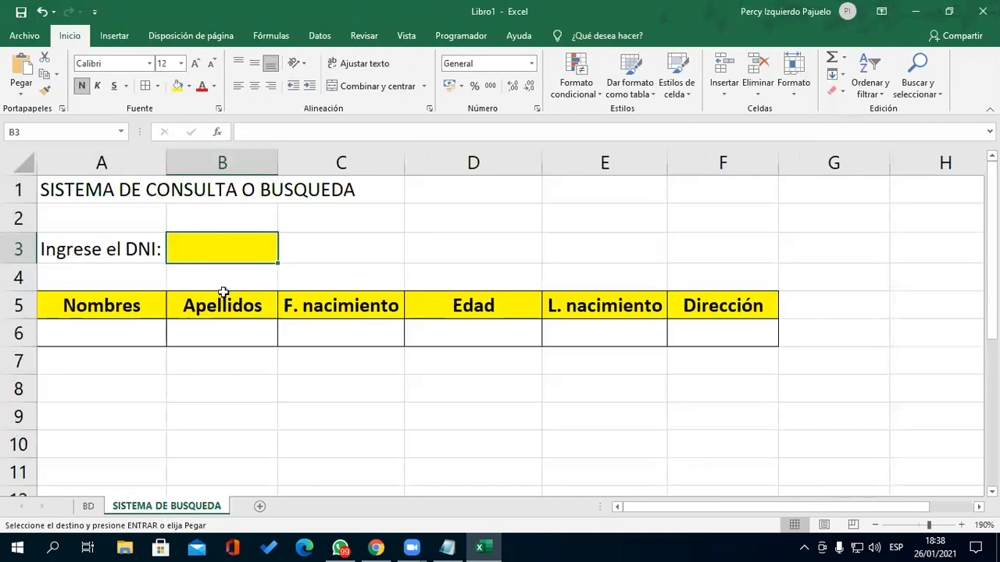
key("ctrl+v")
- Format B3 bold with a thick outside border and light grey fill
left_click(267, 406)
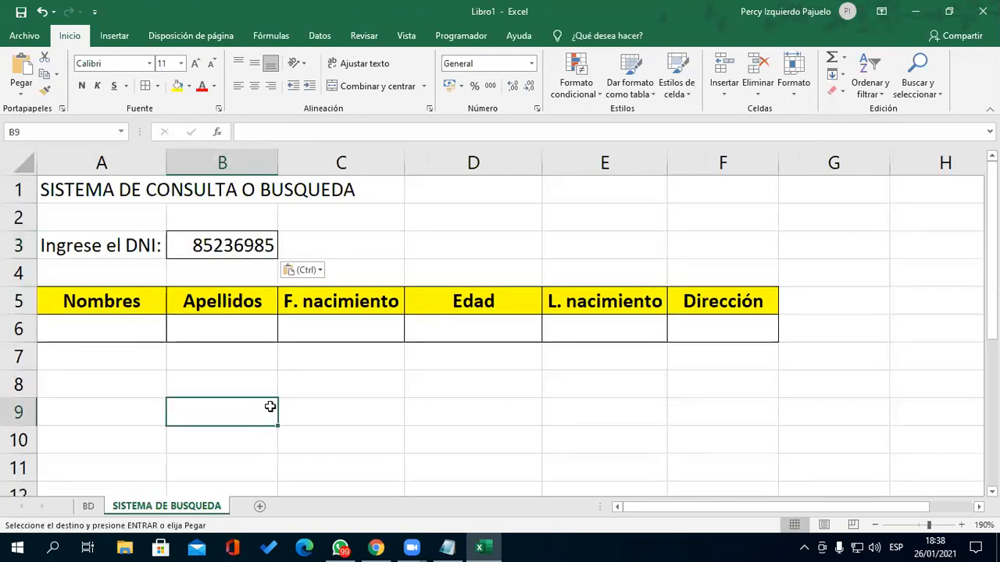
left_click(267, 243)
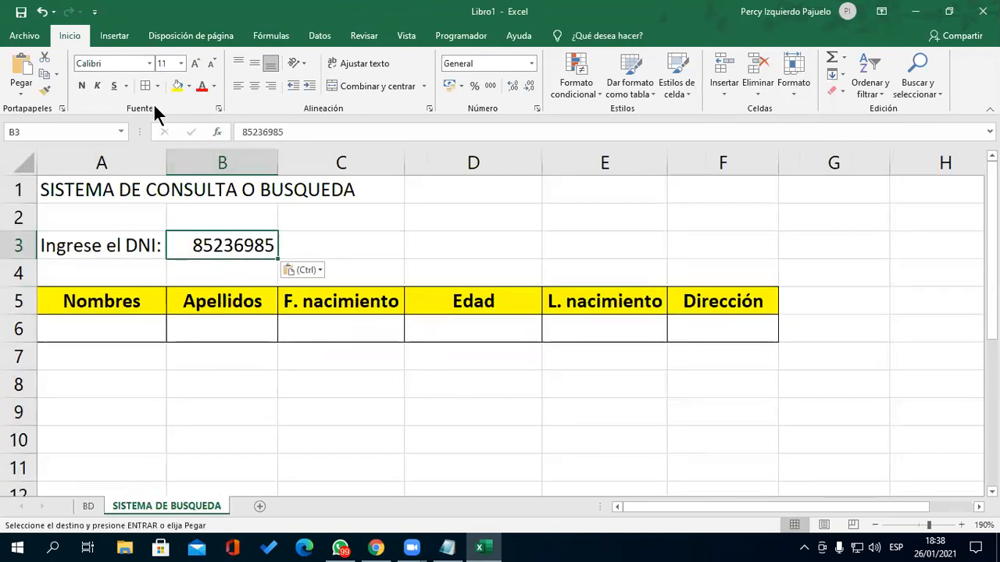
left_click(82, 88)
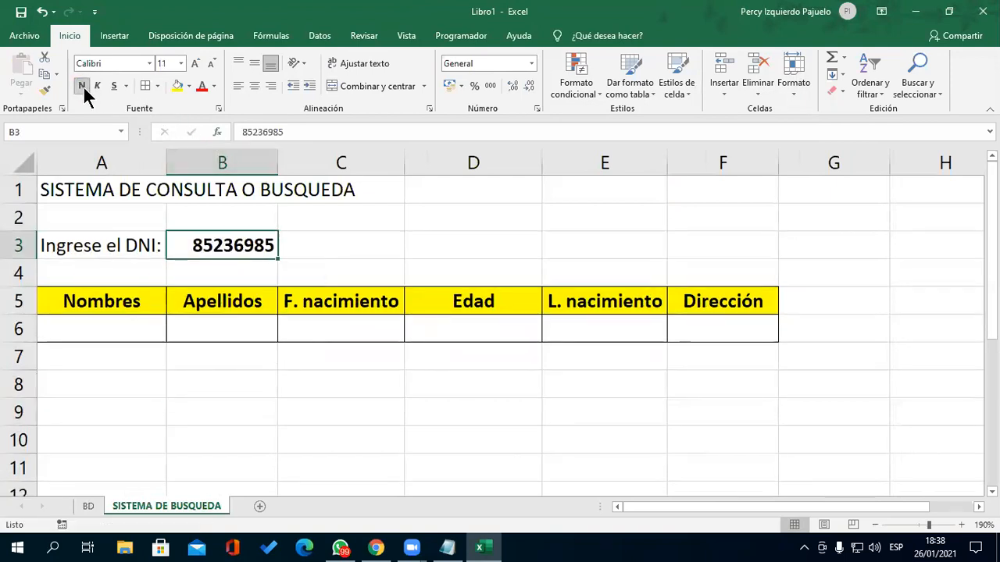
left_click(159, 85)
left_click(202, 246)
left_click(400, 249)
left_click(236, 252)
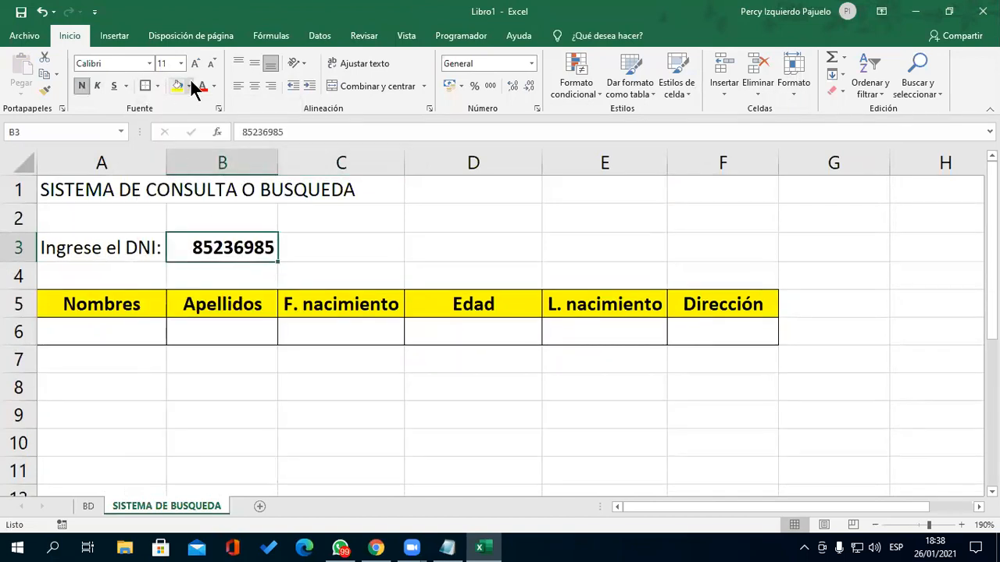
left_click(190, 83)
left_click(177, 149)
left_click(464, 239)
left_click(656, 393)
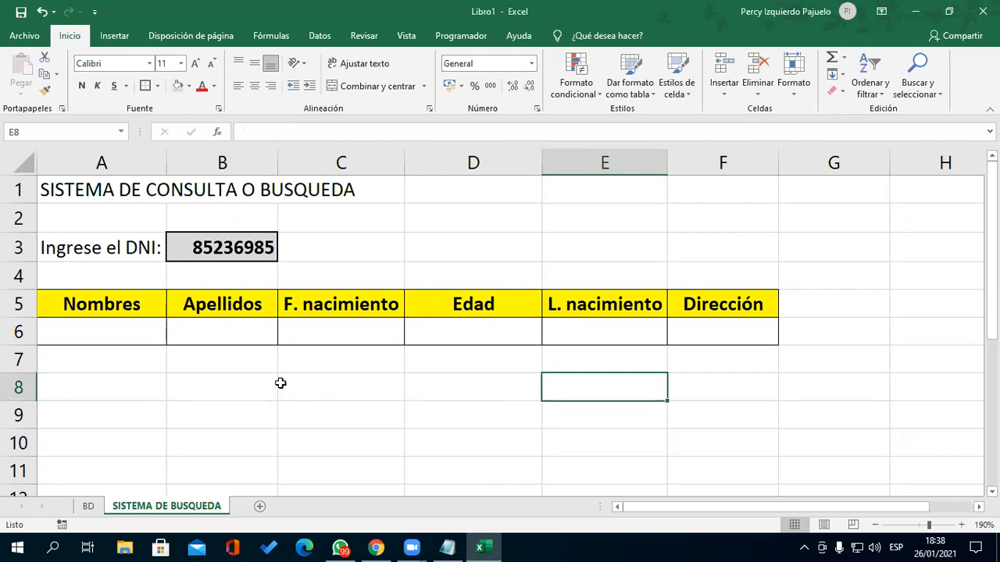
- Merge and centre the title across A1:F1 and make it bold
left_click_drag(100, 191, 694, 183)
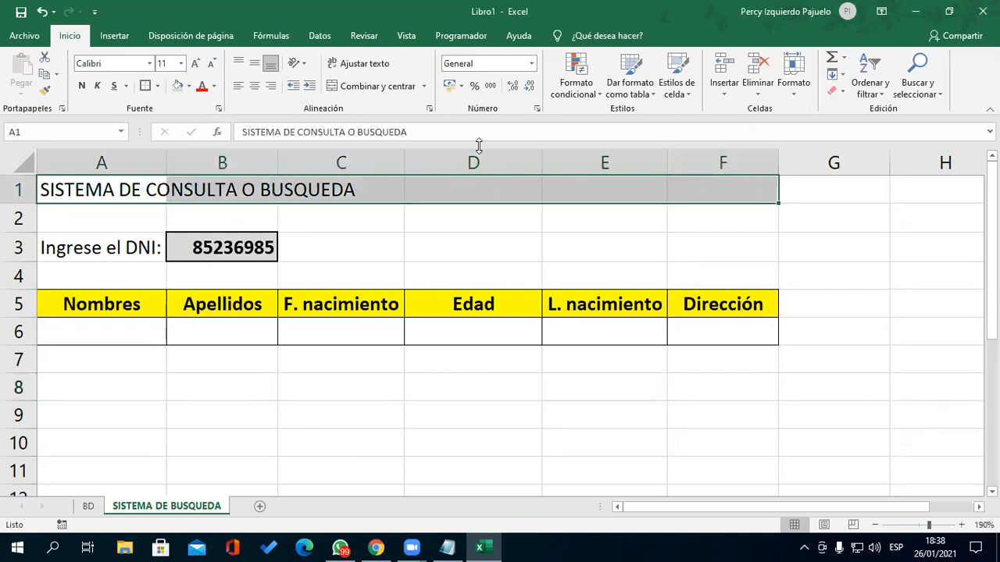
left_click(377, 86)
left_click(82, 86)
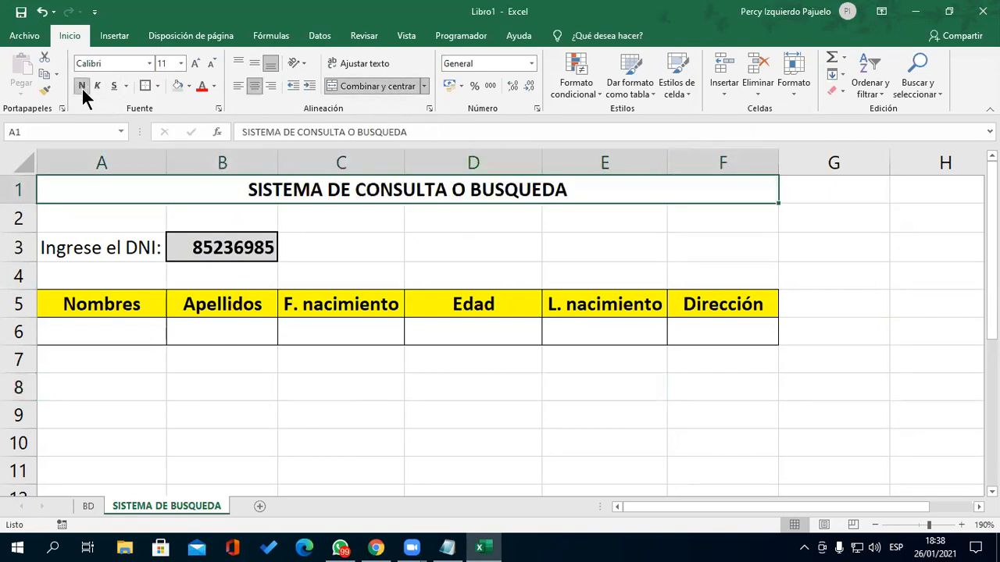
- Bring the Notepad notes forward and highlight the list of database topics
left_click(391, 410)
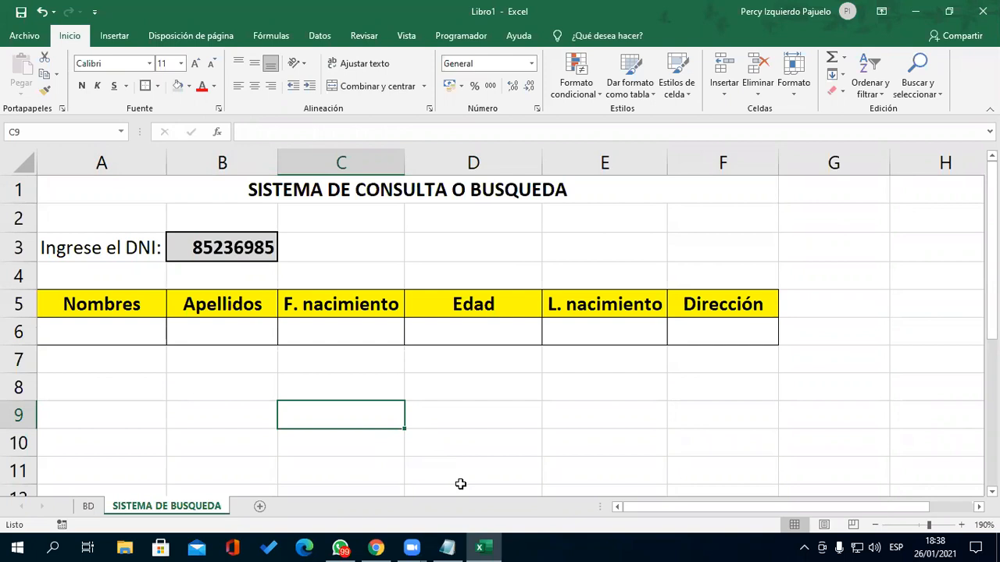
left_click(460, 543)
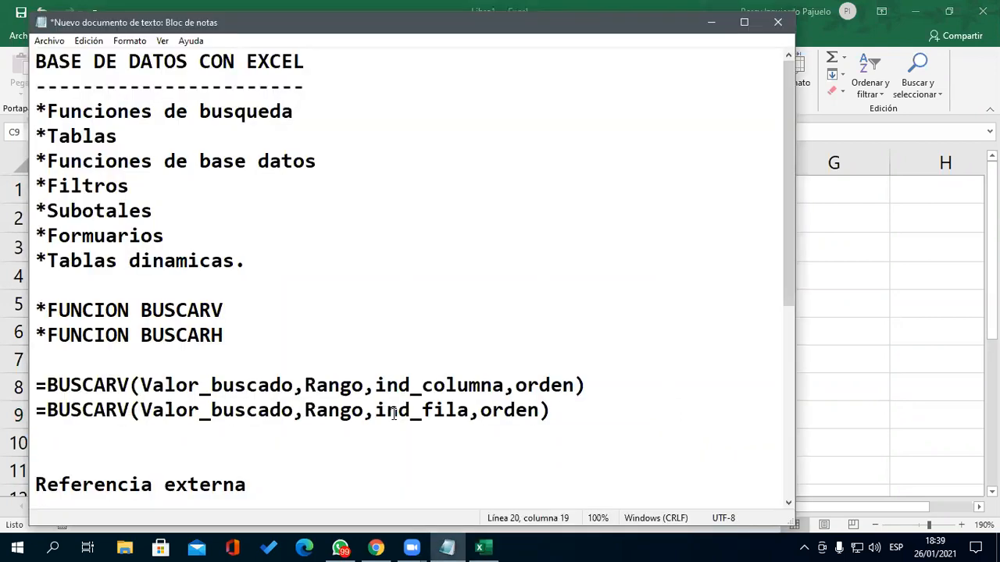
left_click_drag(36, 61, 440, 258)
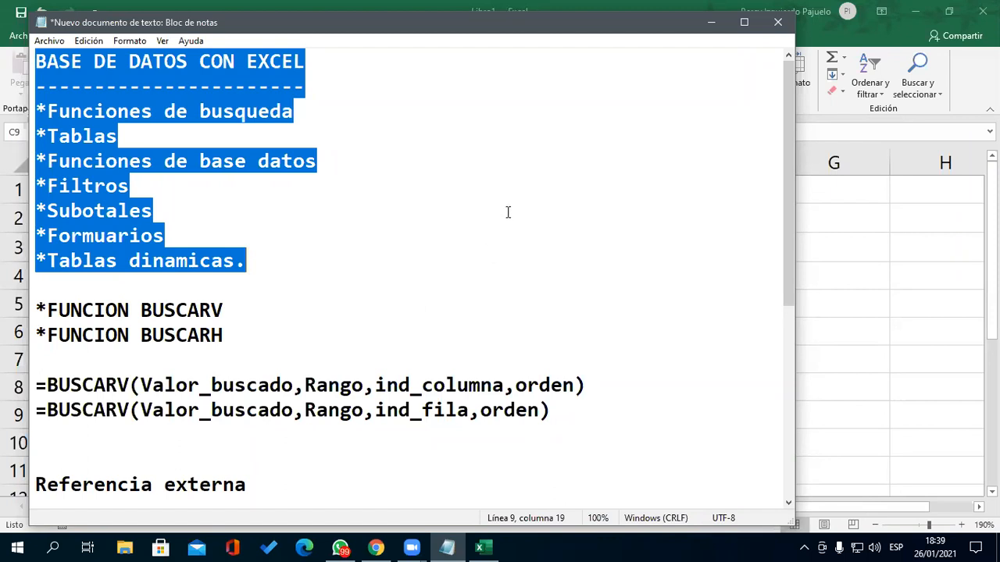
left_click(709, 22)
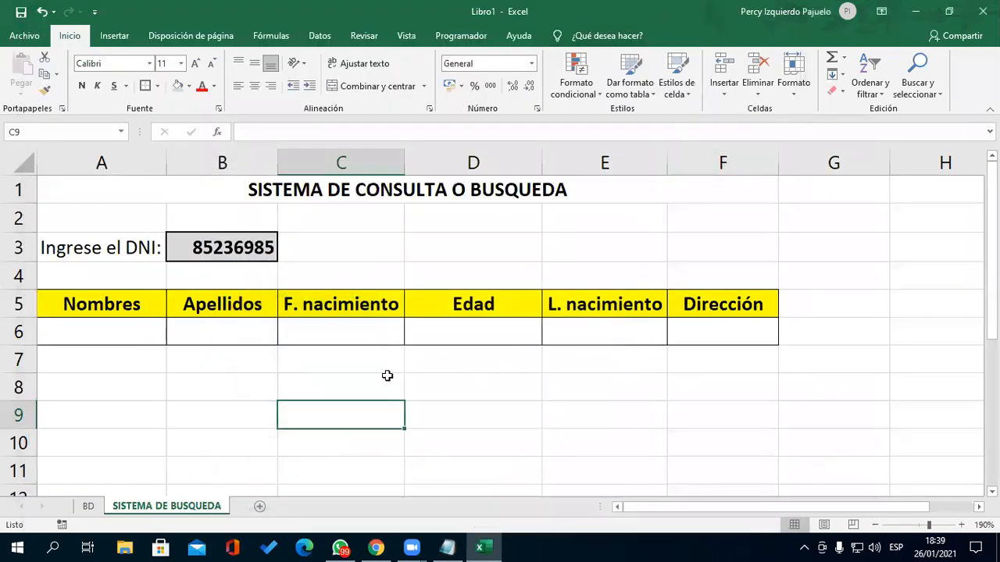
left_click(216, 326)
left_click(243, 252)
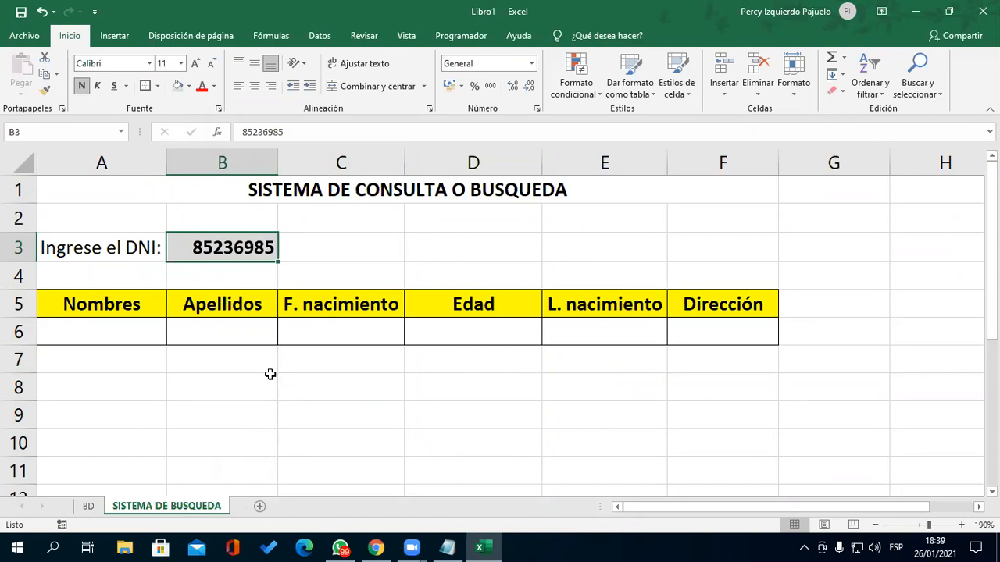
left_click(302, 248)
left_click(243, 246)
left_click_drag(126, 330, 716, 337)
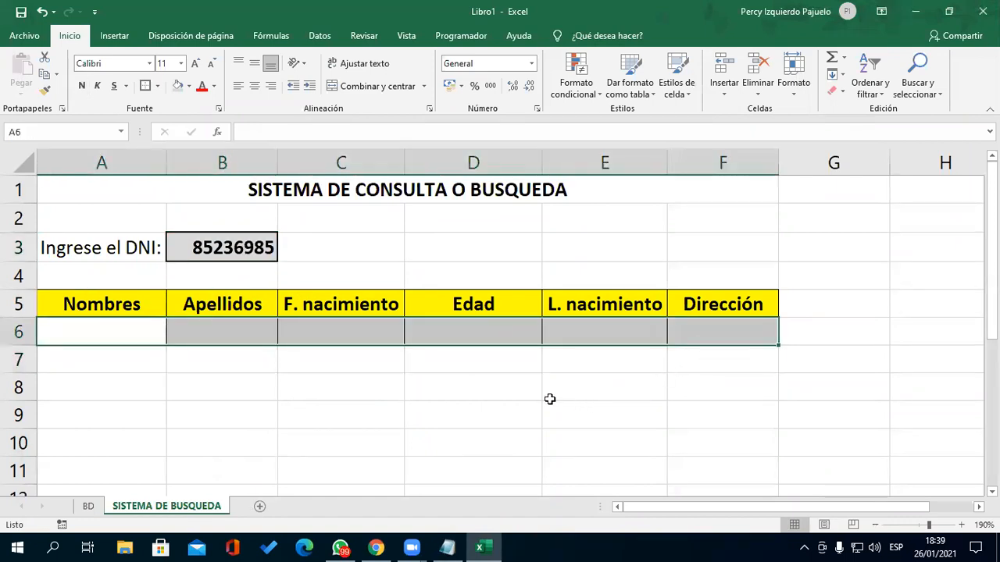
left_click(480, 393)
left_click(128, 334)
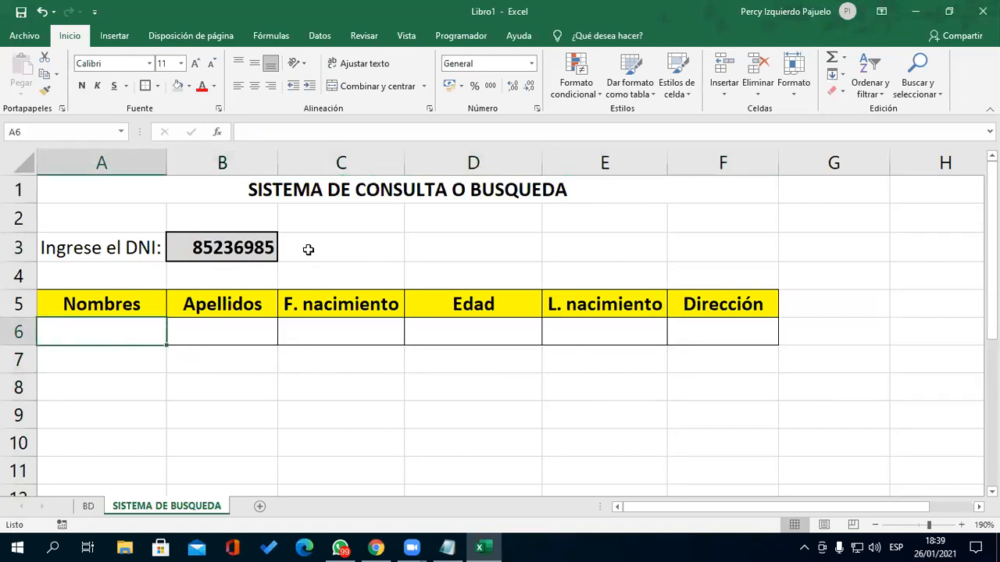
left_click(89, 506)
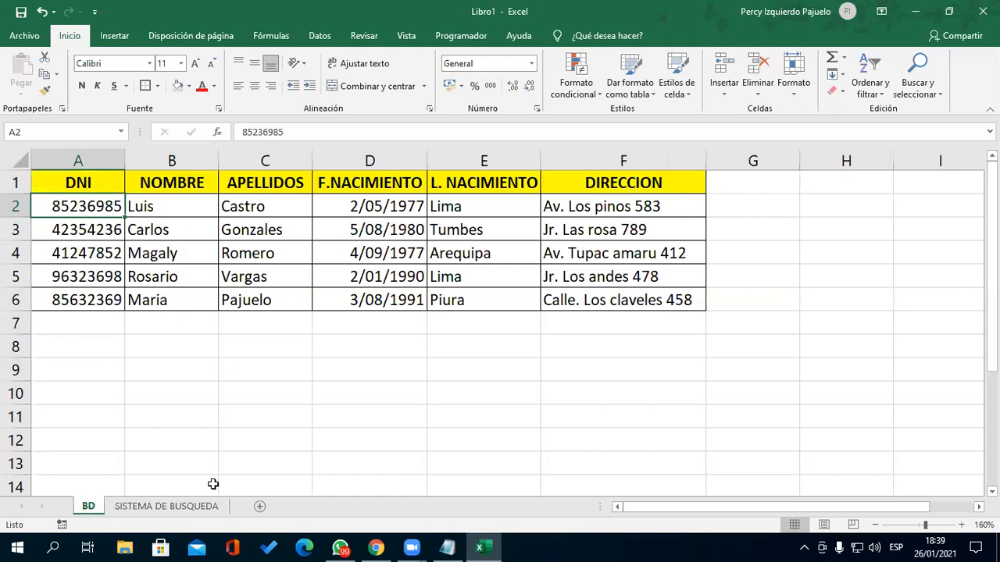
left_click(172, 506)
left_click(90, 507)
left_click(149, 508)
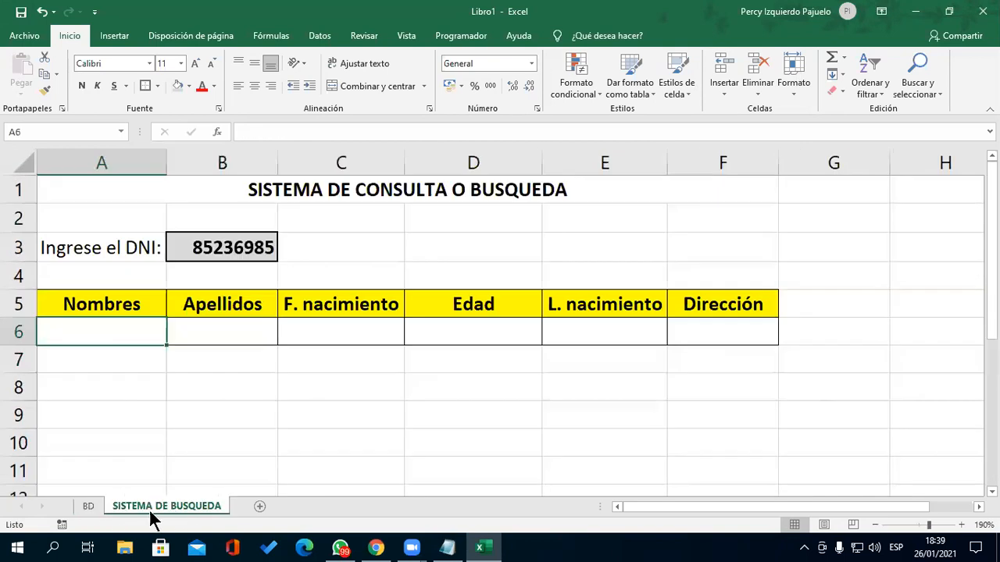
left_click(86, 505)
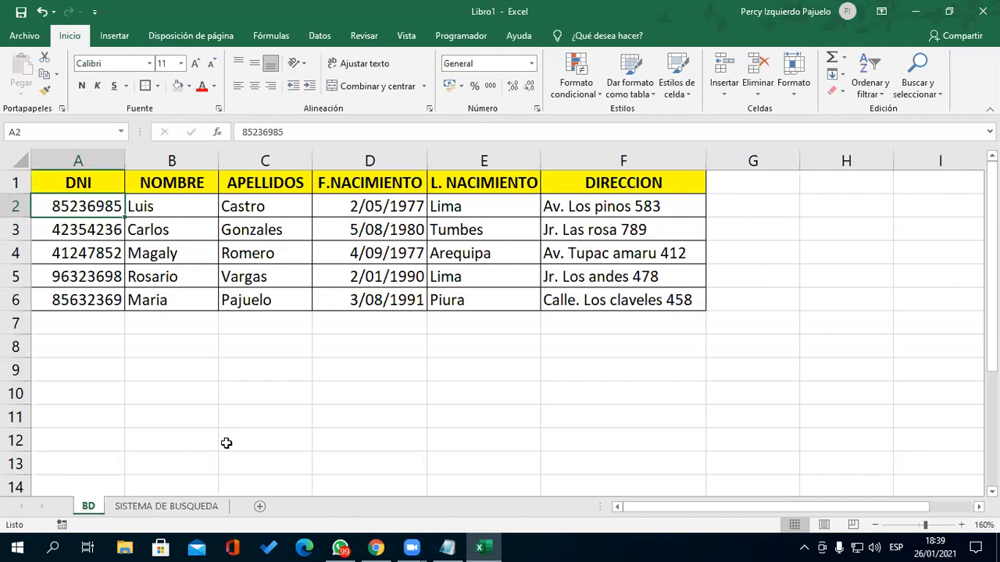
left_click(168, 505)
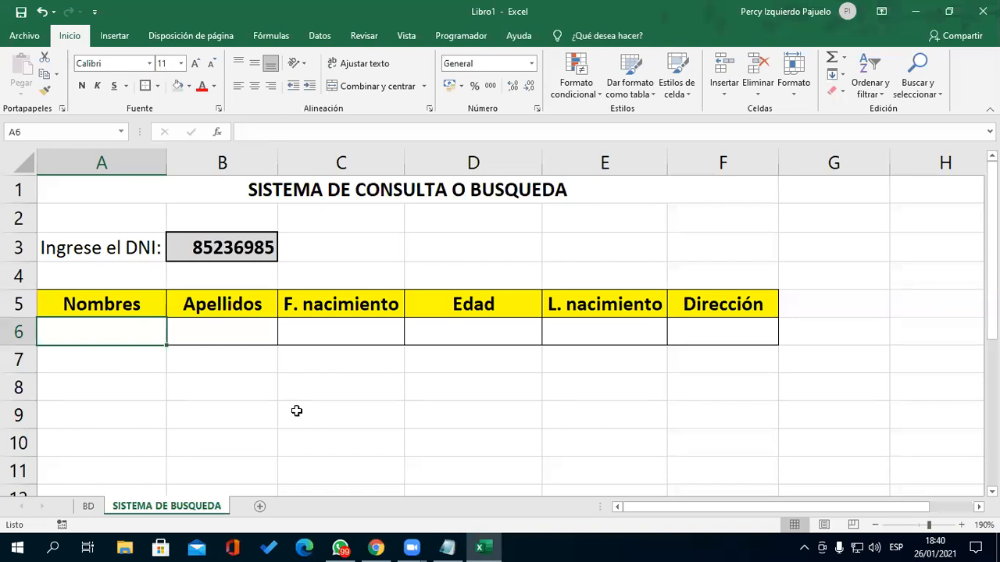
left_click(455, 550)
- Add the heading 'Nombre de rango' with a dashed underline to the notes
left_click(268, 407)
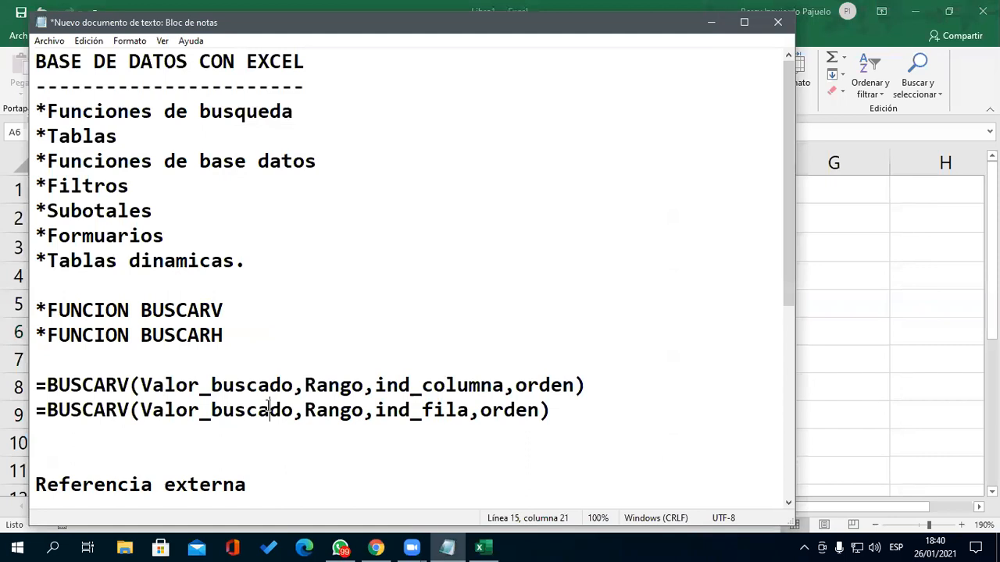
scroll(295, 330, "down", 3)
left_click(109, 379)
left_click(68, 371)
type("N")
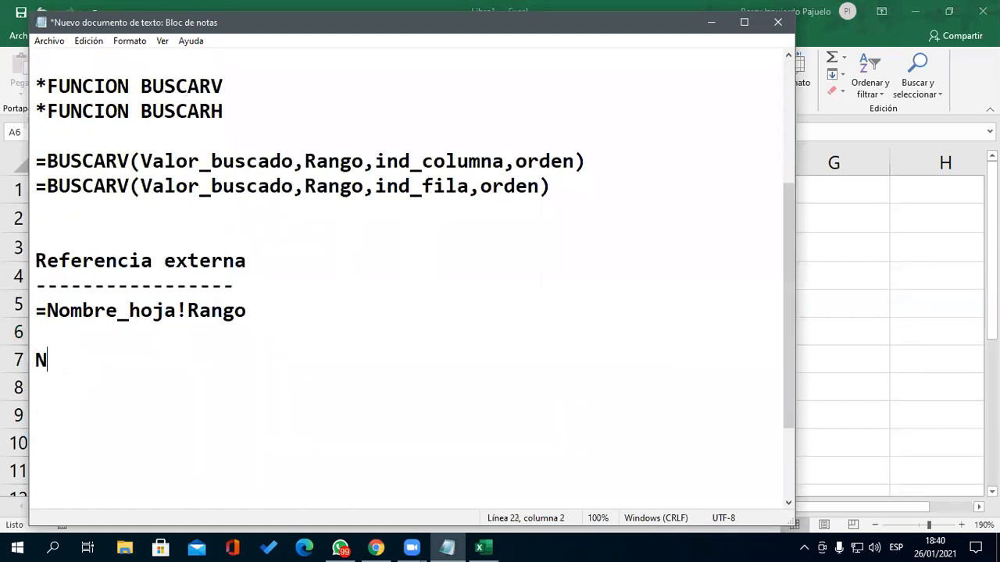
type("ombre de rango")
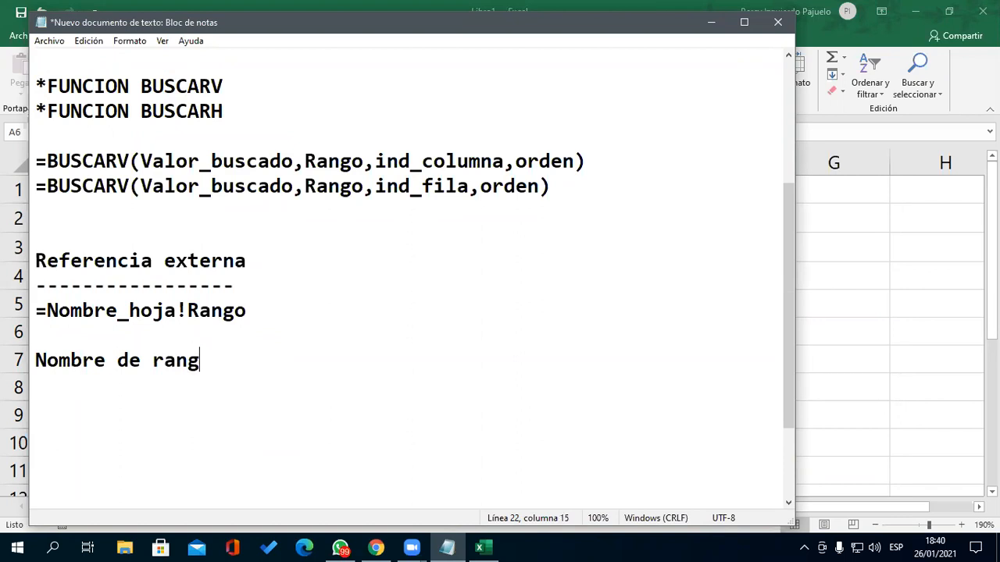
key("Return")
type("---------------")
- Check the BD sheet, then write A2:F6 below =Nombre_hoja!Rango in the notes
left_click(711, 23)
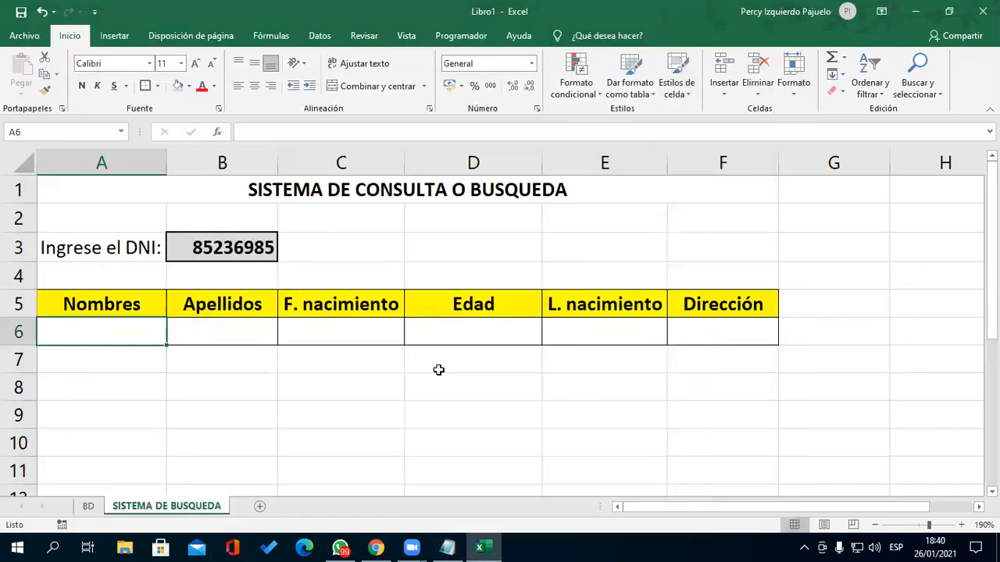
left_click(89, 506)
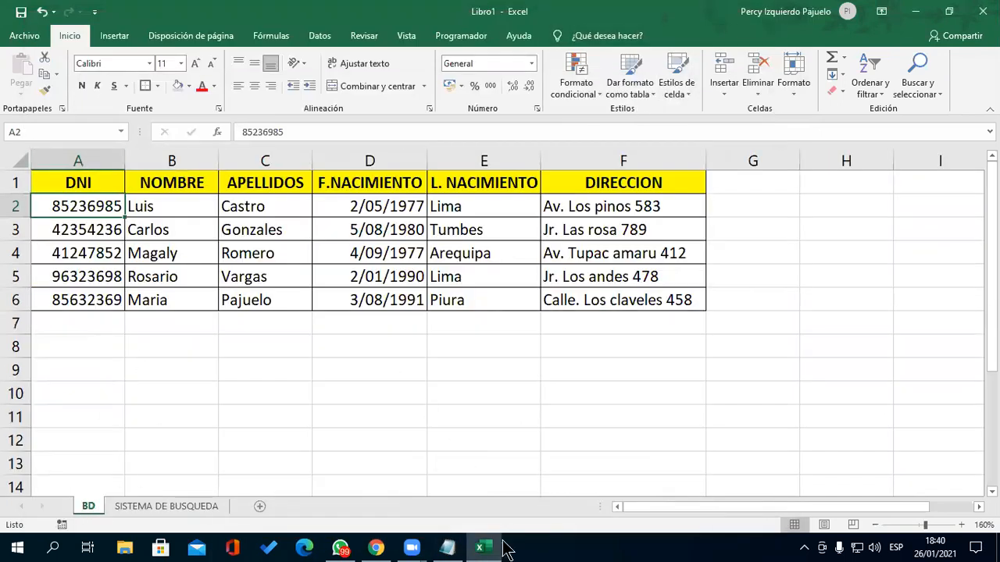
left_click(448, 548)
left_click(239, 338)
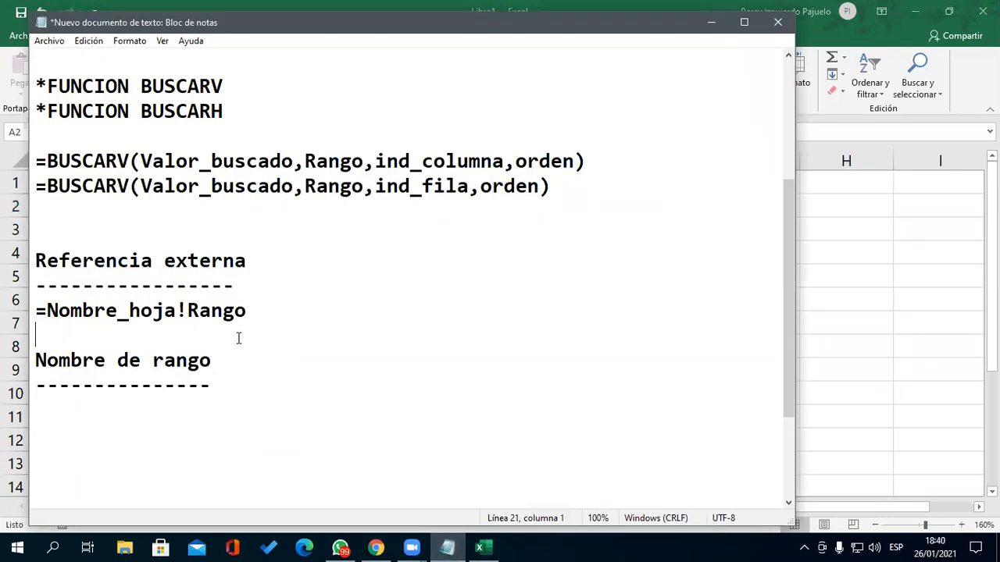
key("Return")
key("Return")
key("Up")
type("a")
key("BackSpace")
type("A2:F6")
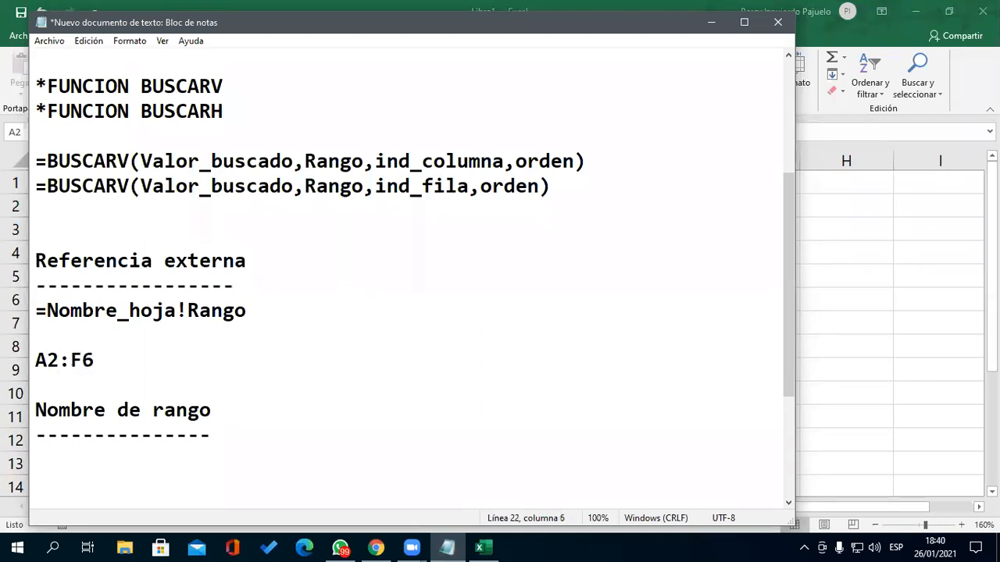
key("alt+Tab")
- Enter A2:F6 in G1, then point out DNI cell B3 and result row A6:F6
left_click(187, 506)
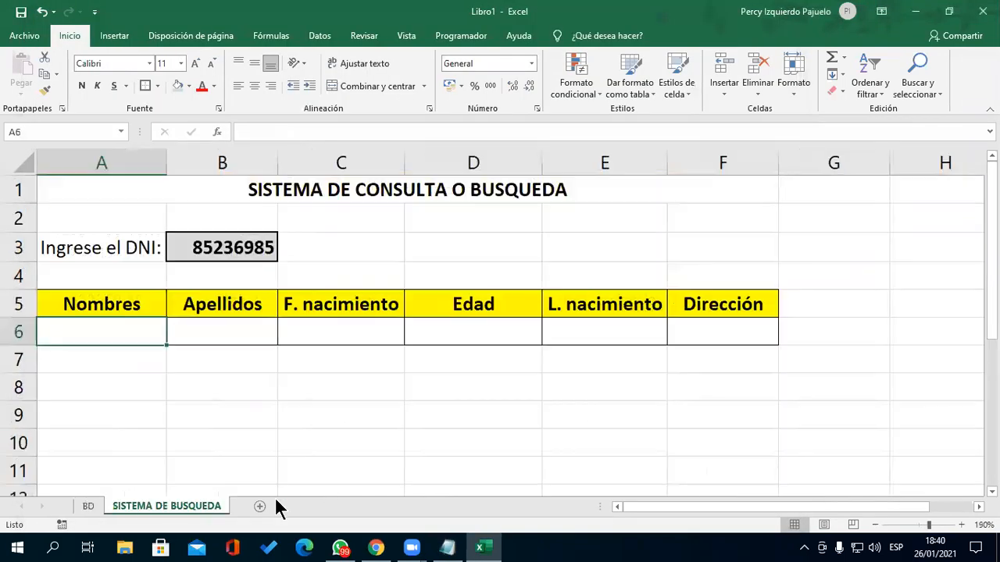
left_click(886, 437)
left_click(868, 190)
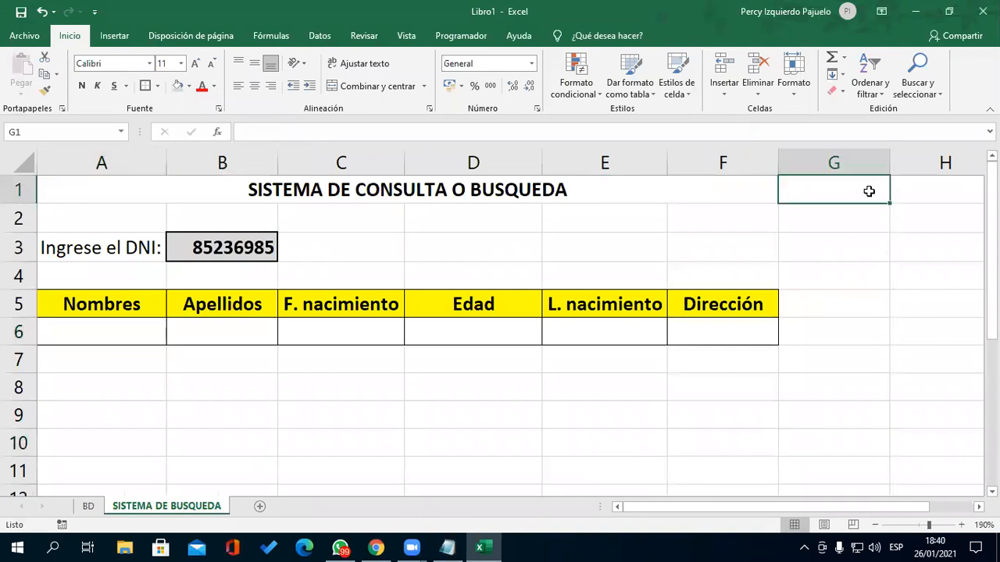
type("A2:")
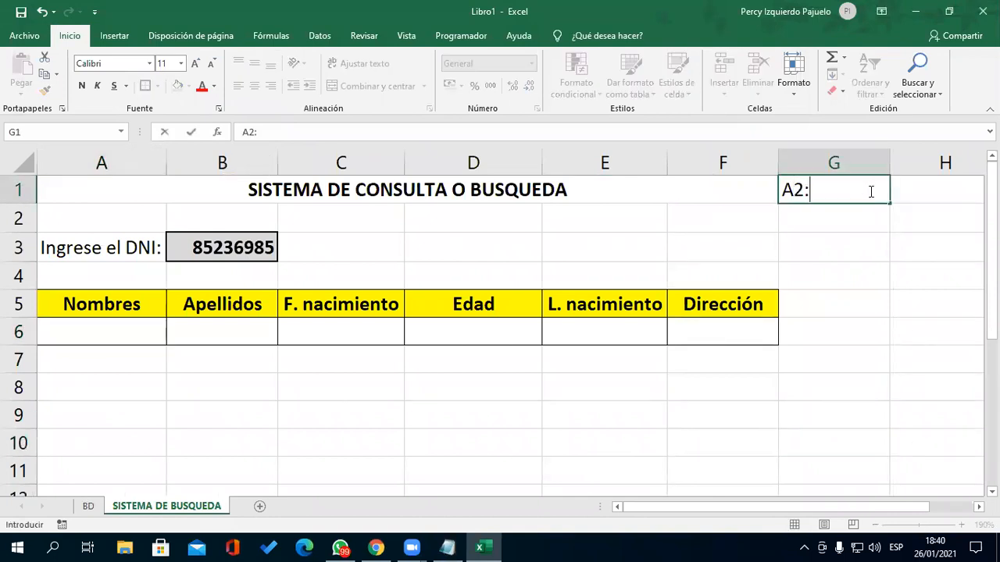
type("F6")
key("Return")
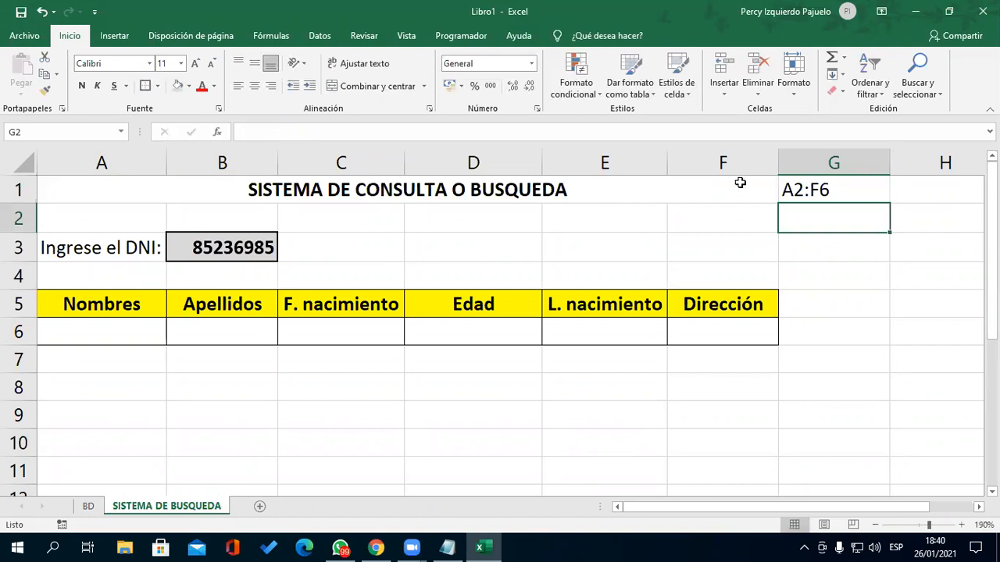
left_click(99, 334)
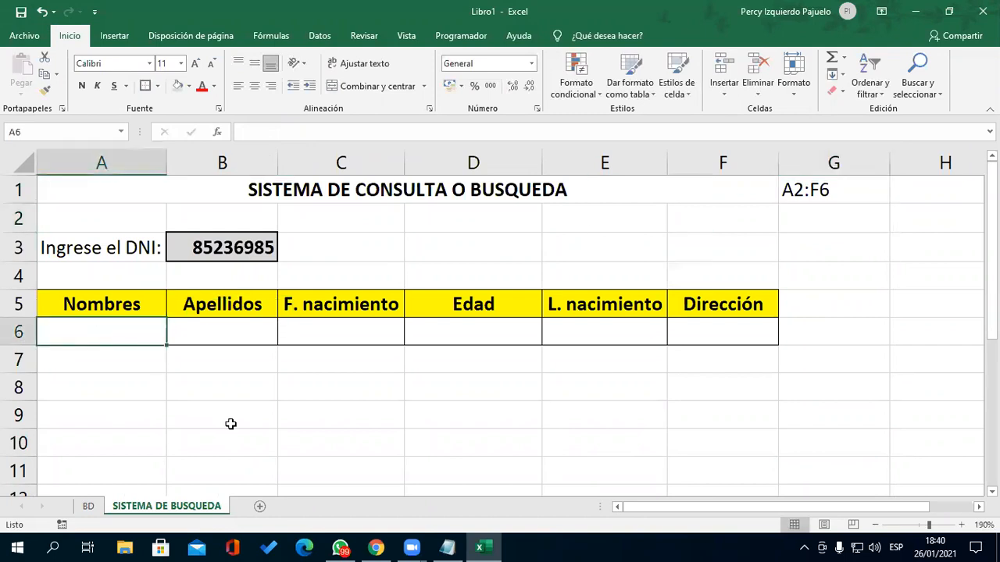
left_click(225, 252)
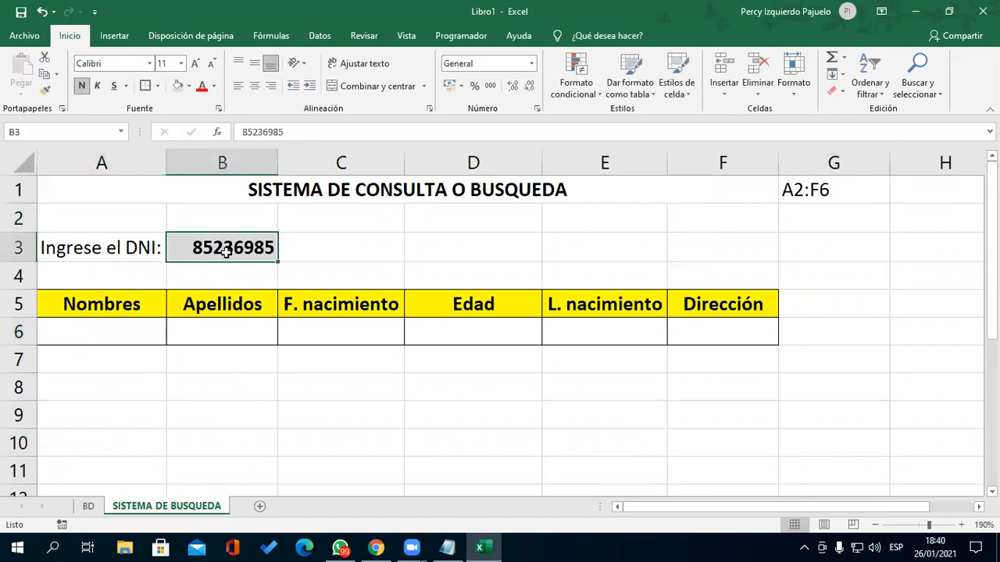
left_click(131, 334)
left_click_drag(223, 331, 693, 332)
left_click(184, 409)
left_click(114, 336)
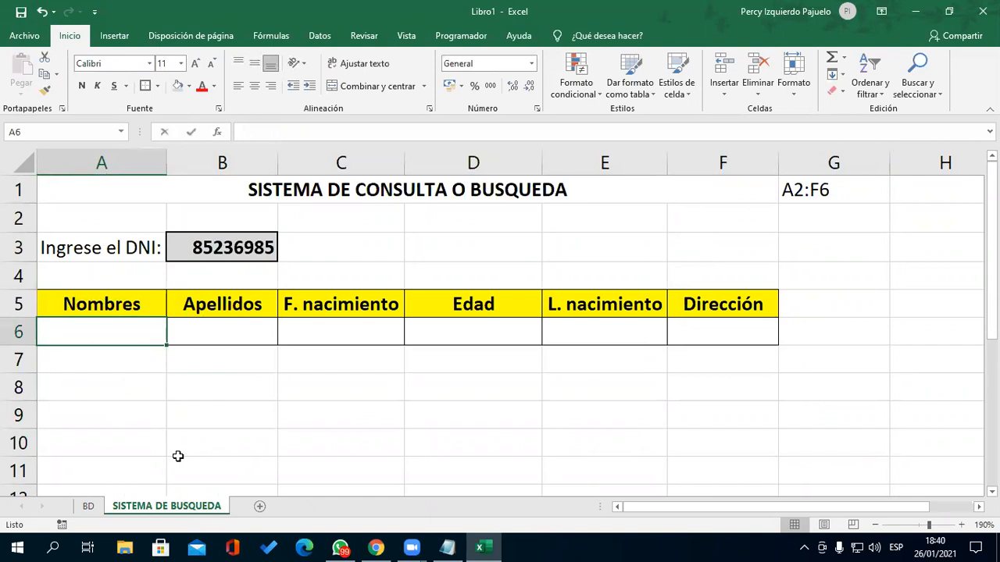
- Build =BUSCARV(B3,BD!A2:F6,2,FALSO) in A6 to fetch the name by DNI
type("=BUSCAR")
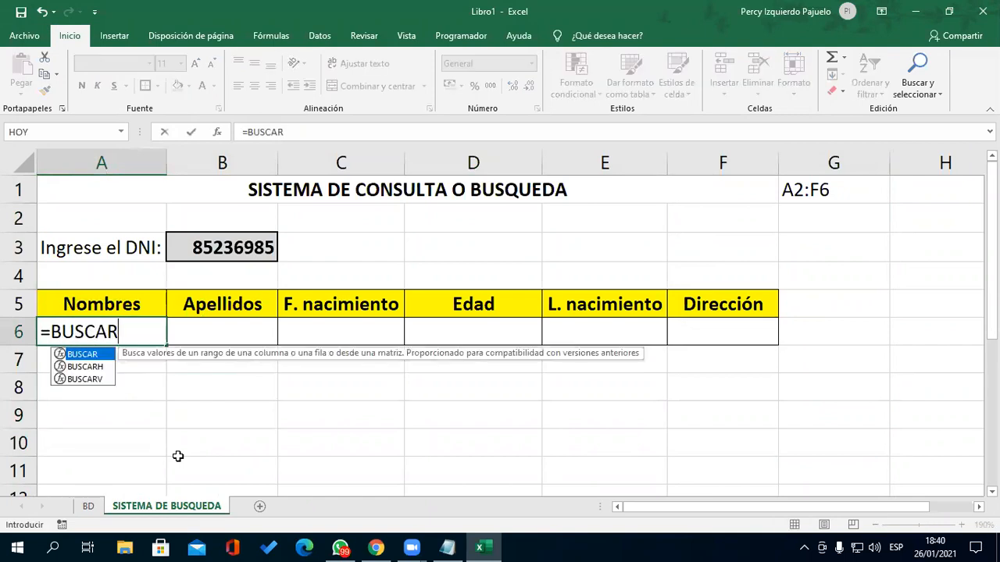
key("Down")
key("Down")
key("Tab")
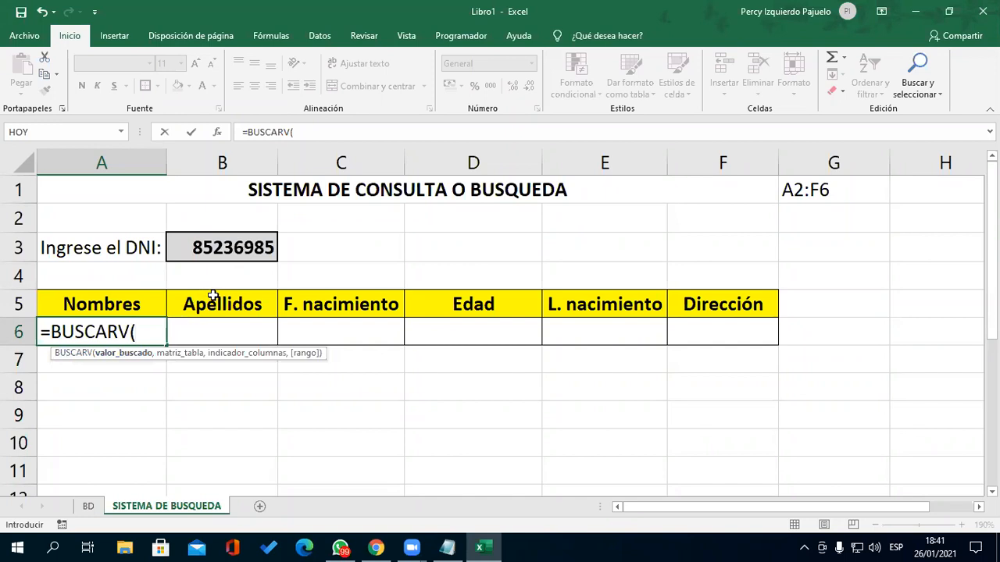
left_click(223, 247)
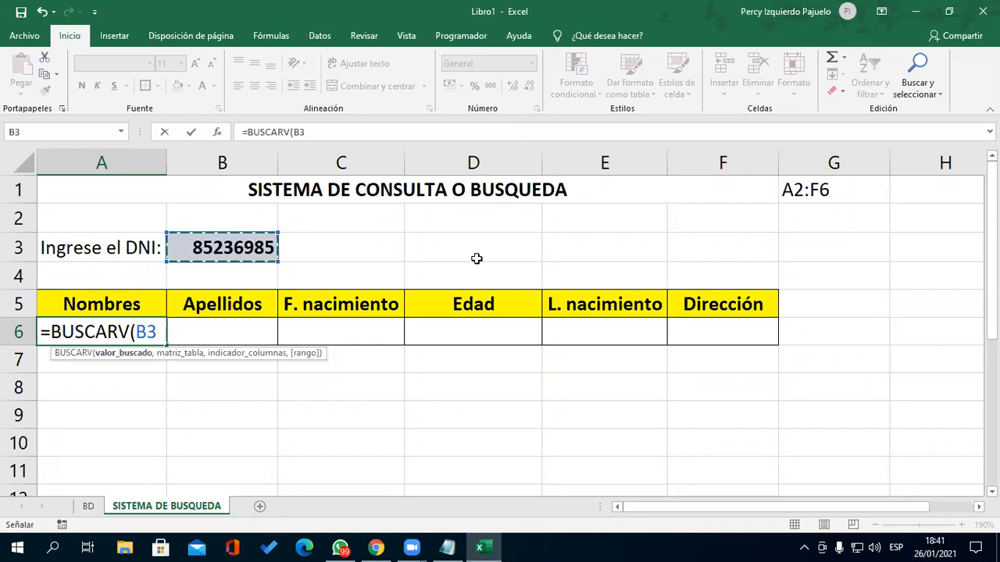
type(",")
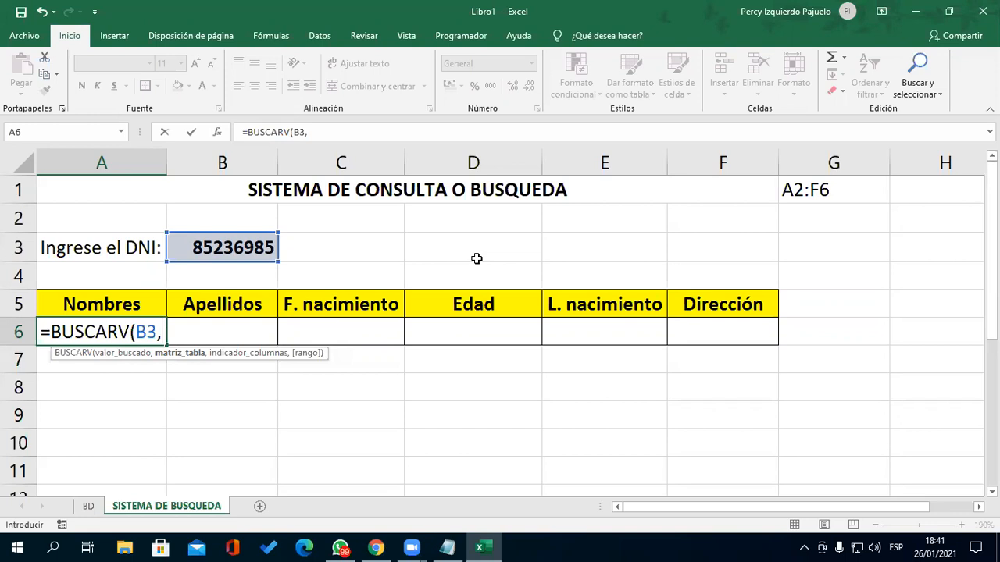
type("BD")
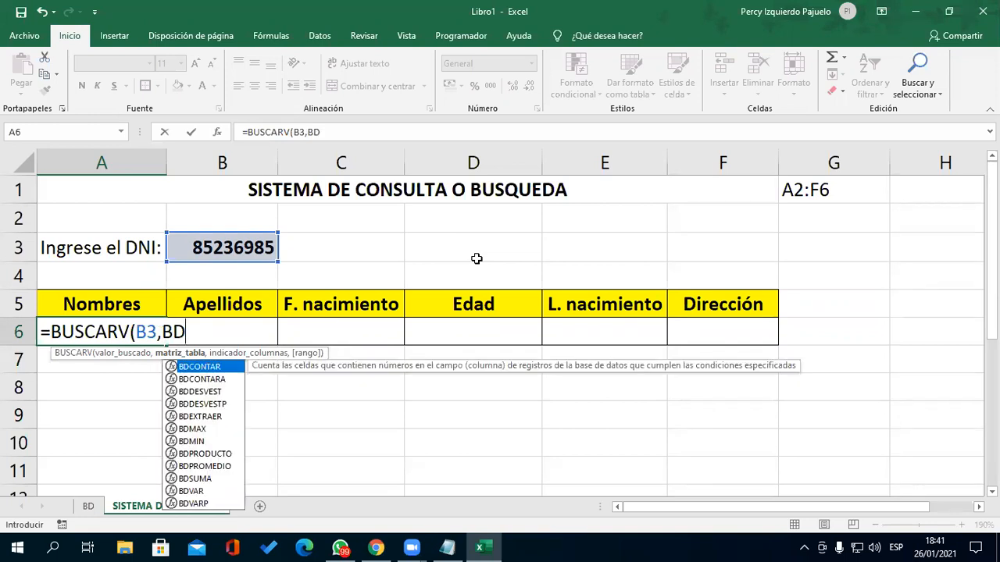
type("!")
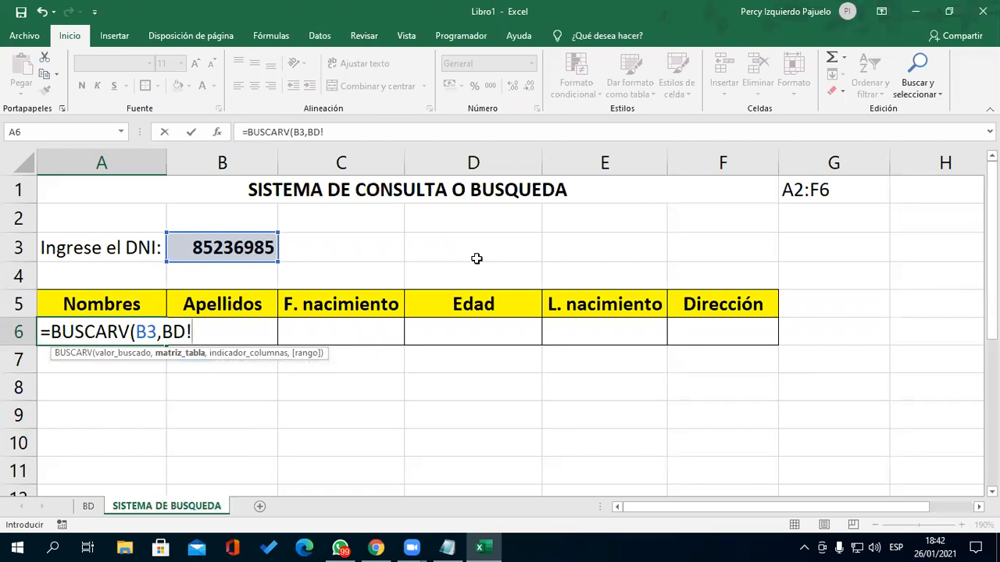
type("A2:F")
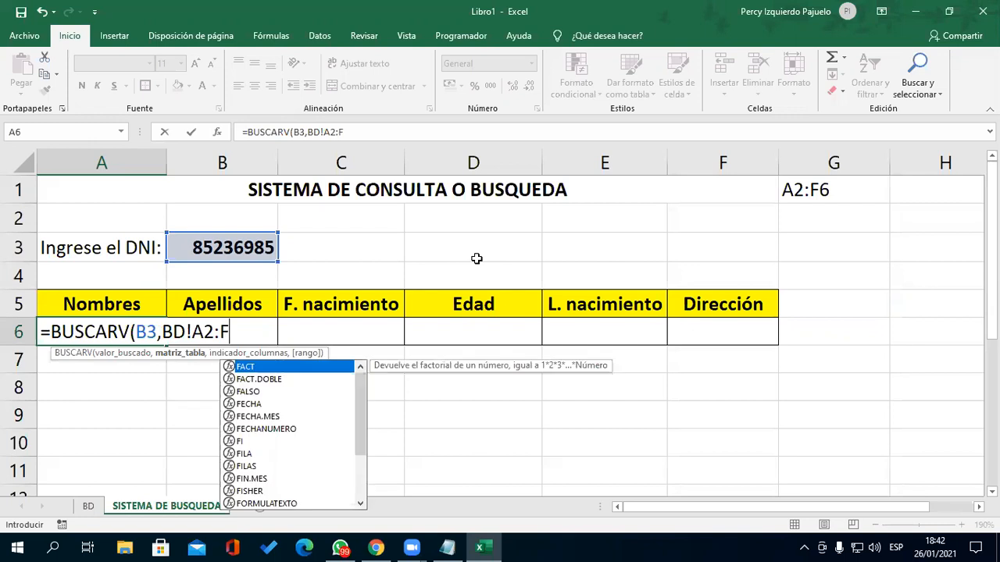
type("6")
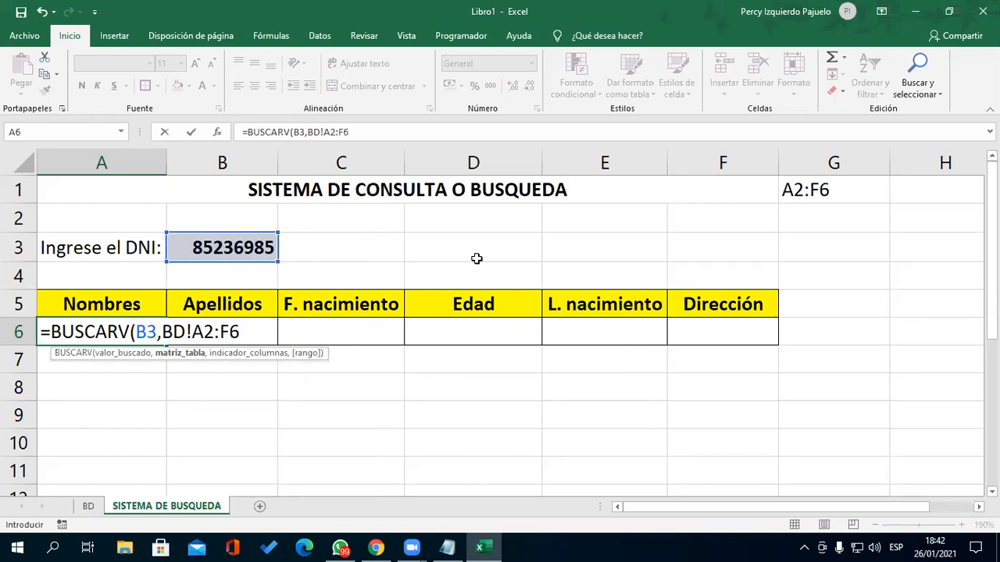
left_click(658, 102)
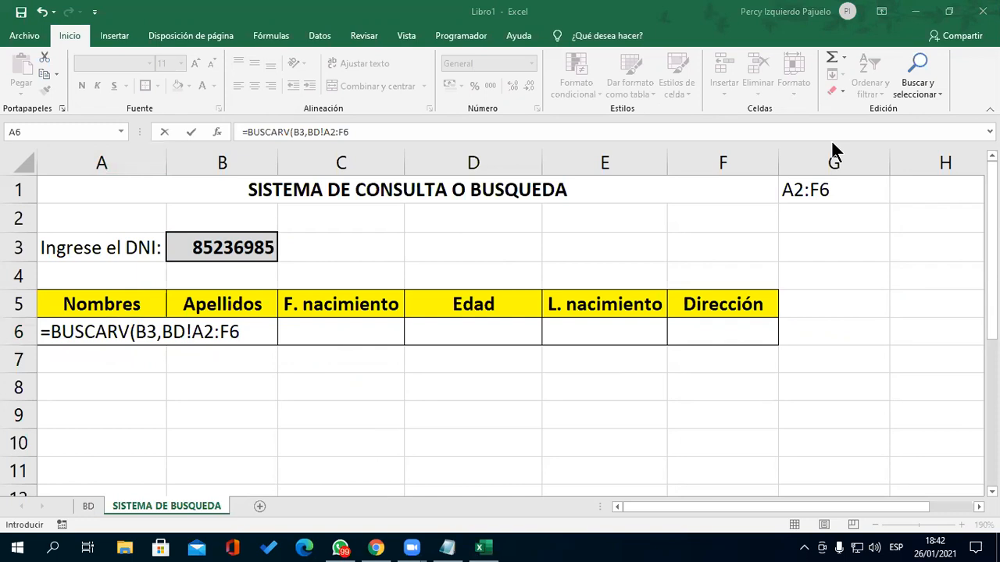
left_click(257, 330)
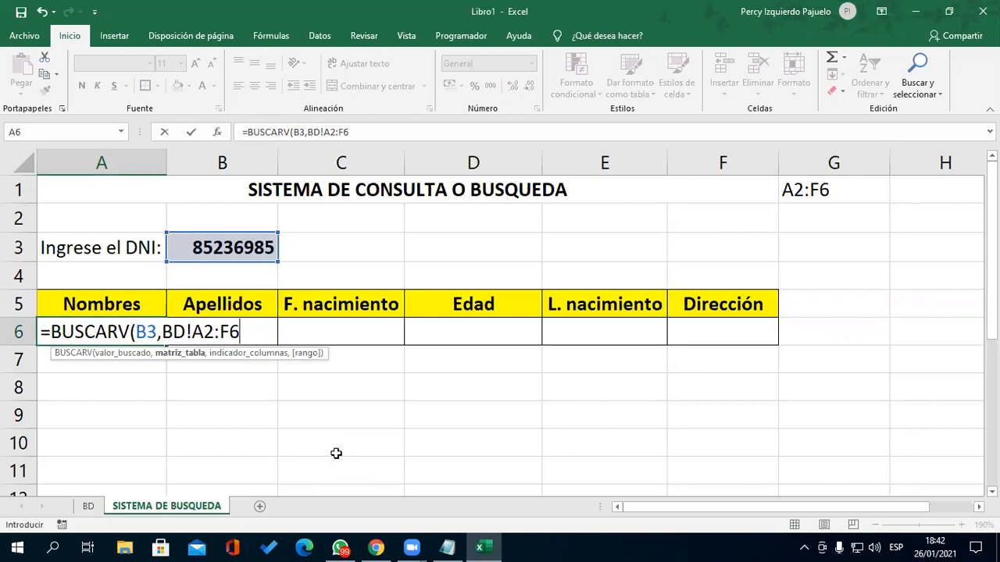
type(",")
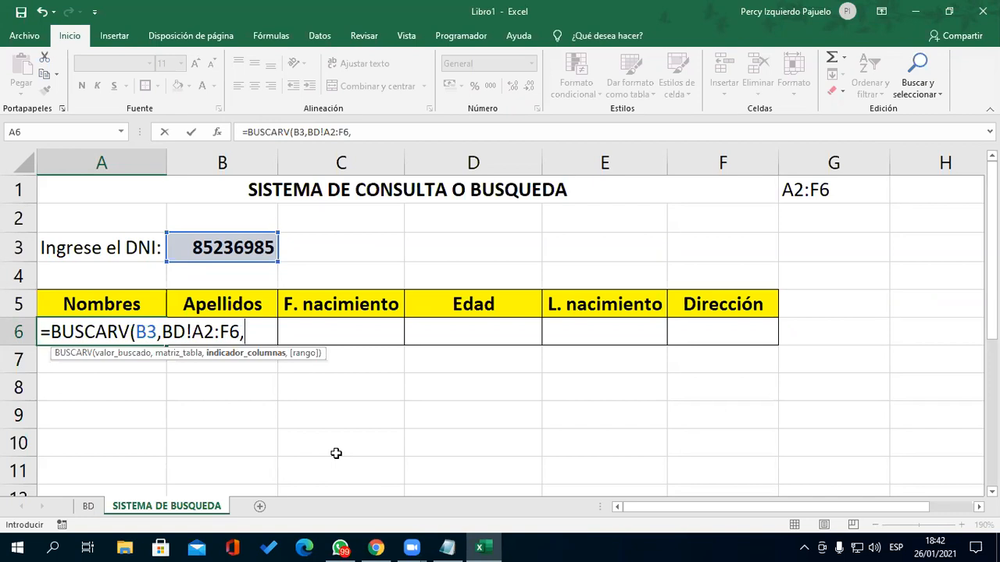
type("2,")
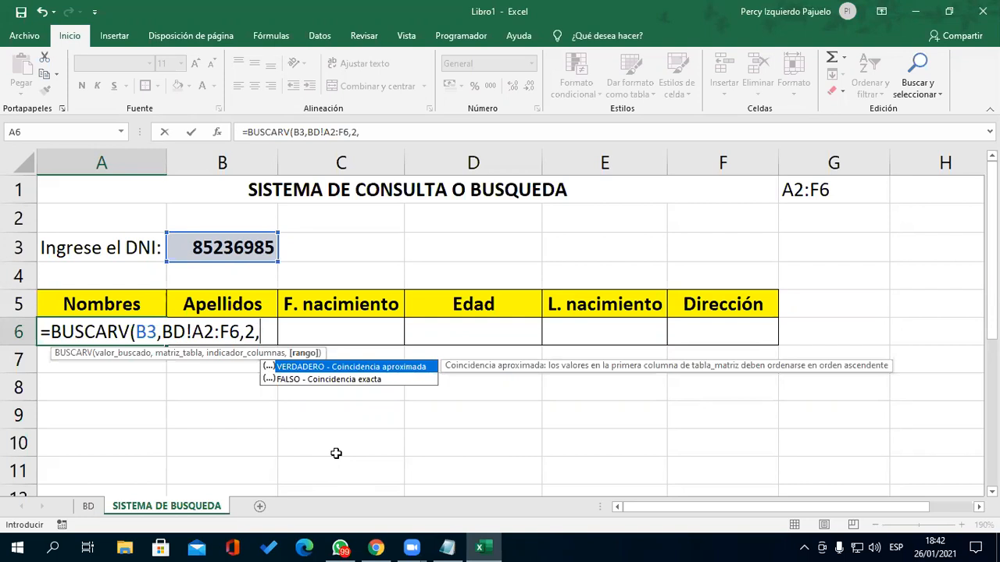
type("FALSO)")
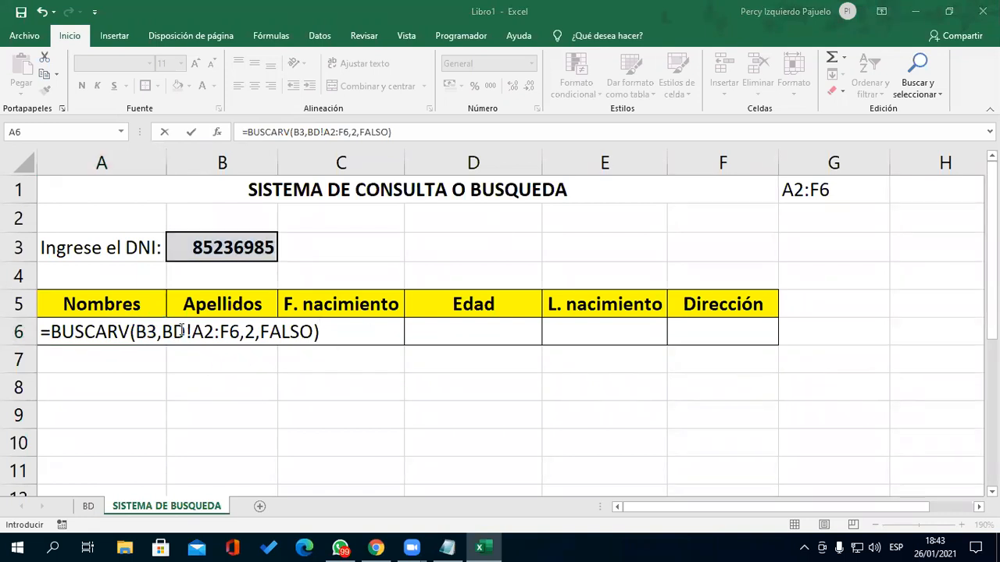
- Highlight the BD!A2:F6 table argument, then the Nombre_hoja placeholder in the notes
left_click_drag(230, 330, 188, 329)
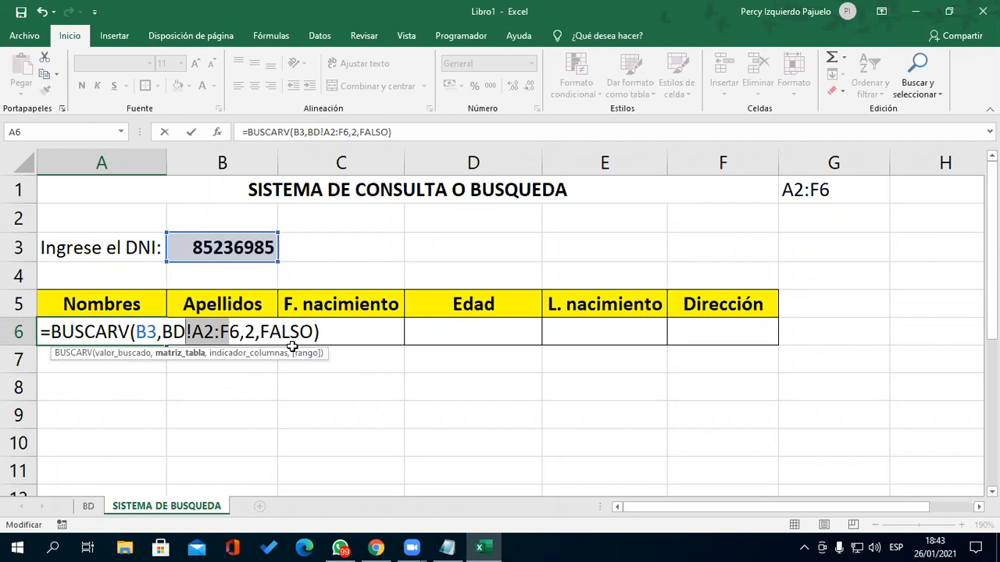
left_click_drag(162, 332, 241, 333)
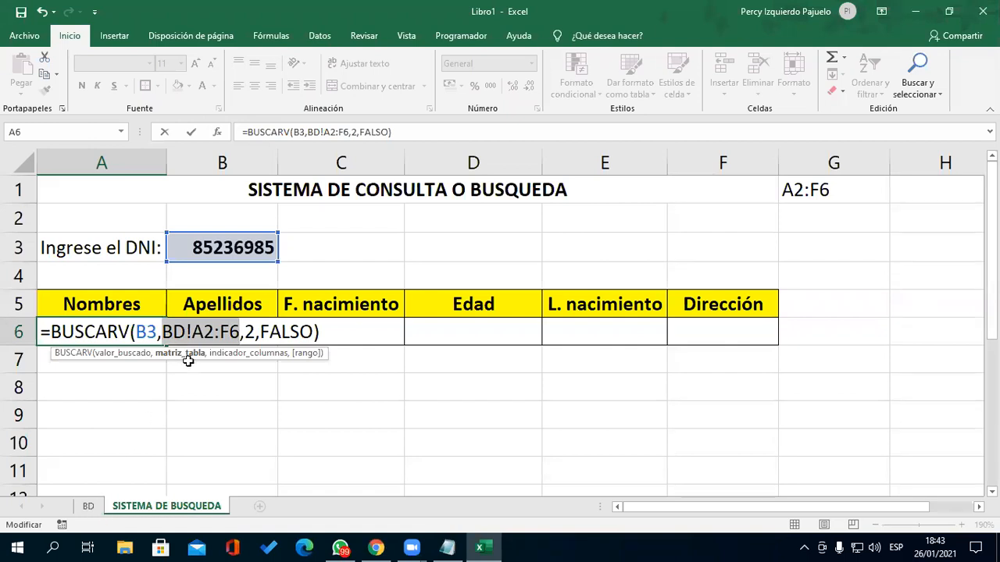
left_click_drag(192, 333, 162, 333)
left_click(447, 549)
left_click_drag(47, 311, 174, 320)
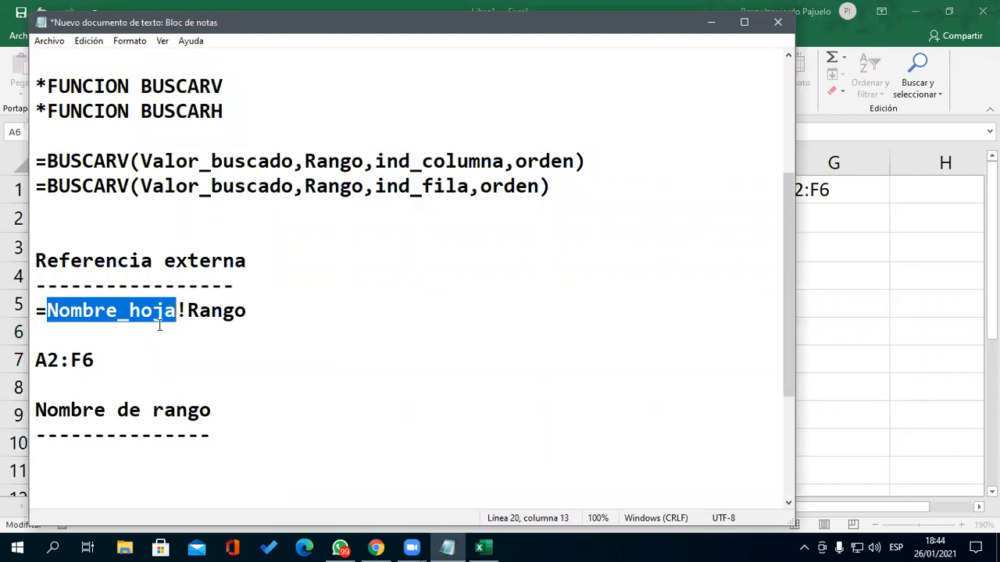
- Highlight the ! separator and Rango placeholder in the notes, then minimize Notepad
left_click(187, 312)
left_click_drag(187, 313, 179, 314)
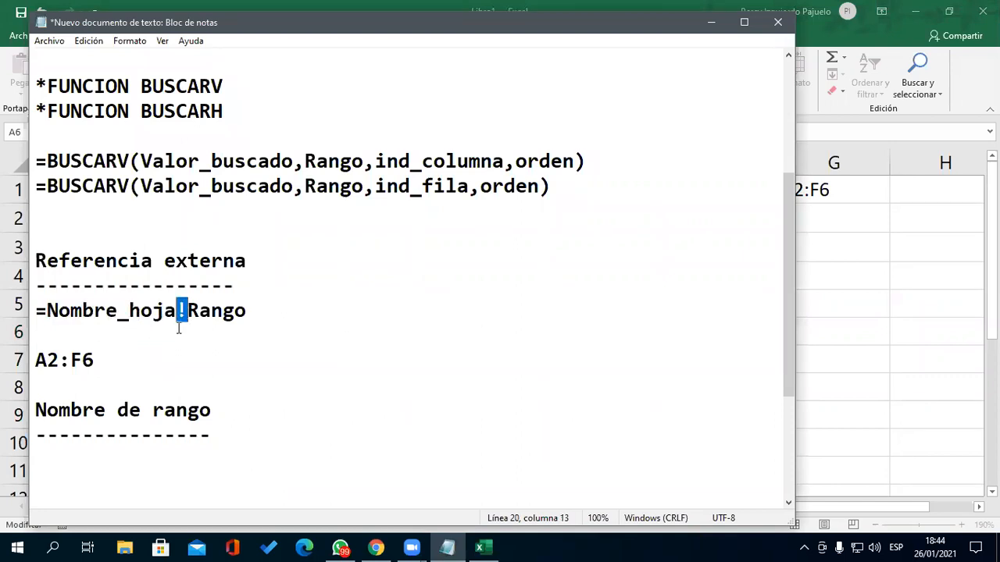
left_click_drag(259, 312, 187, 312)
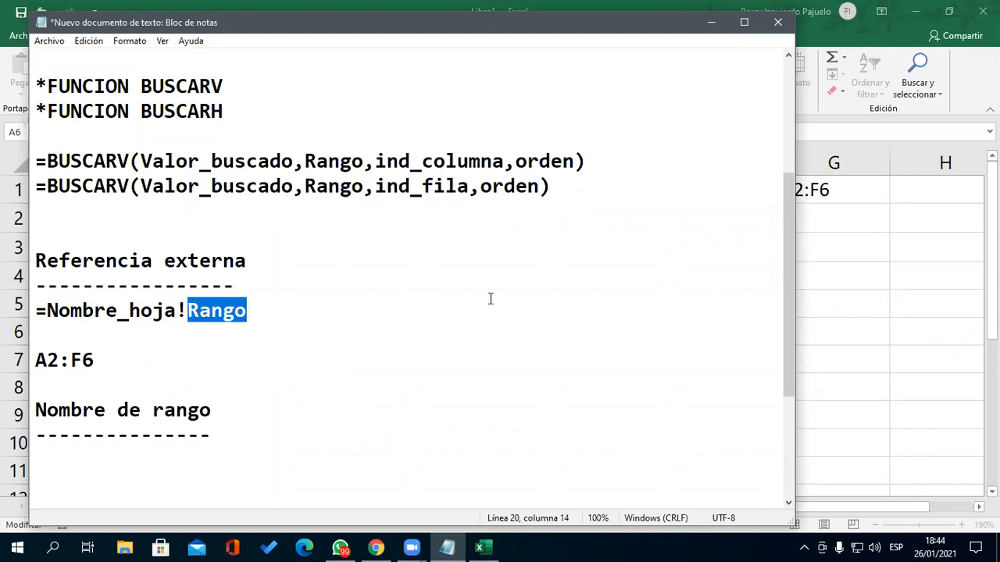
left_click(712, 26)
- Confirm the A6 BUSCARV formula, which returns Luis, and move to the Apellidos cells
left_click(162, 331)
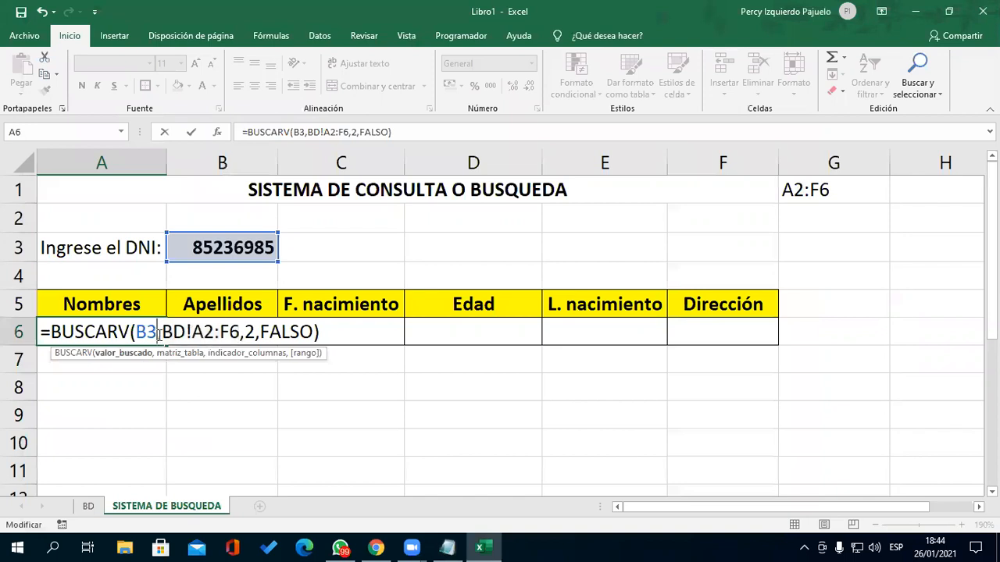
left_click_drag(162, 332, 242, 332)
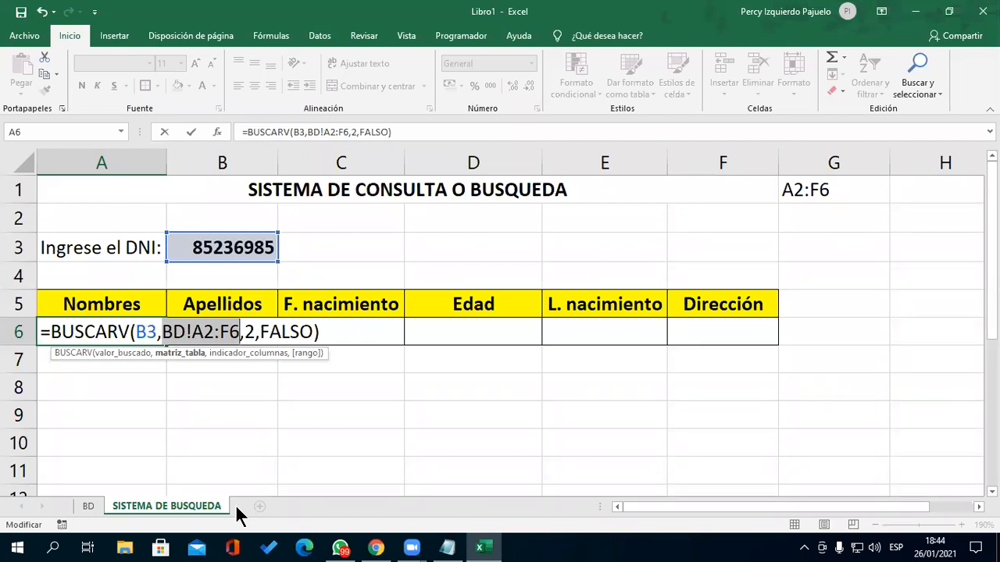
key("Return")
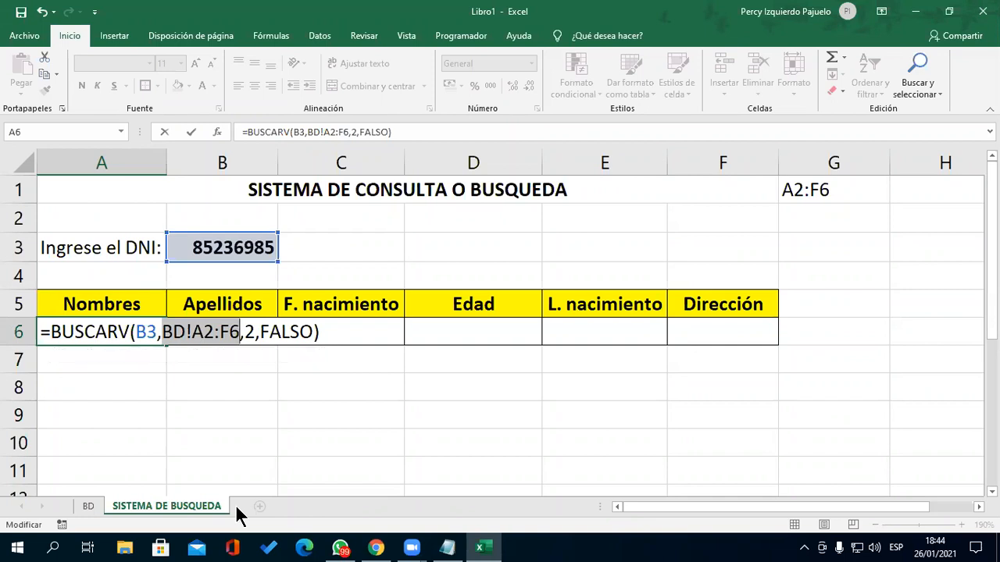
key("Up")
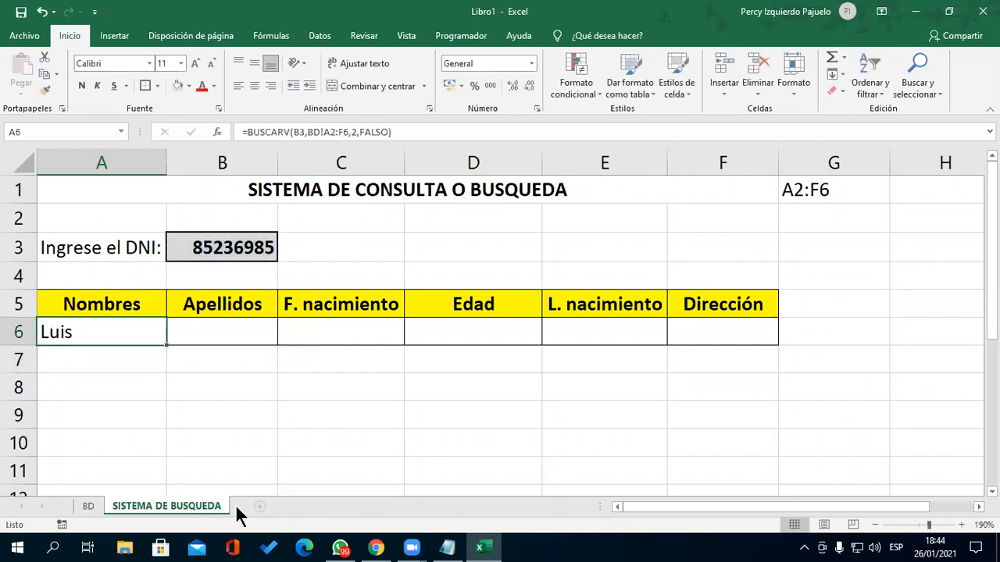
key("Right")
key("Up")
key("Up")
key("Up")
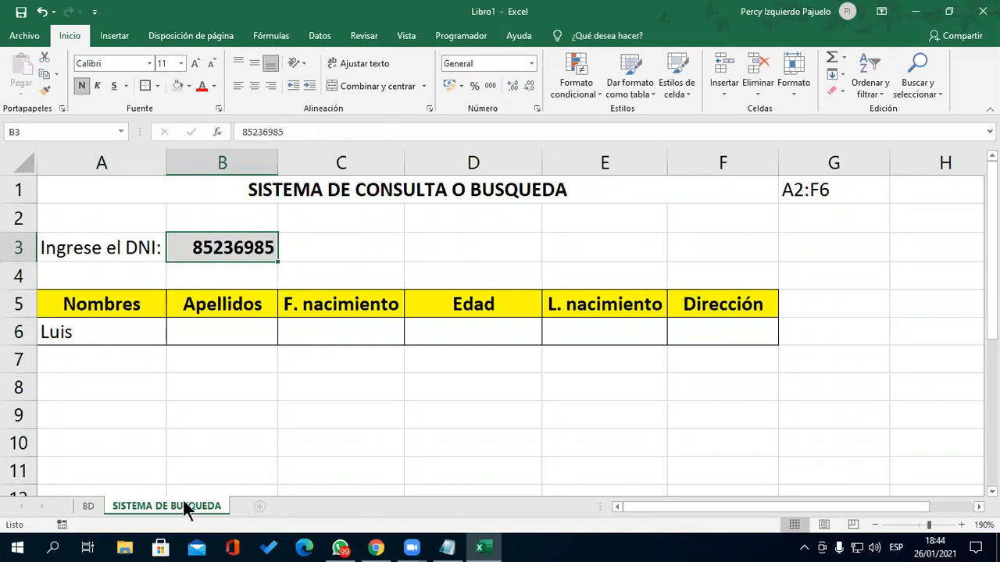
left_click(88, 506)
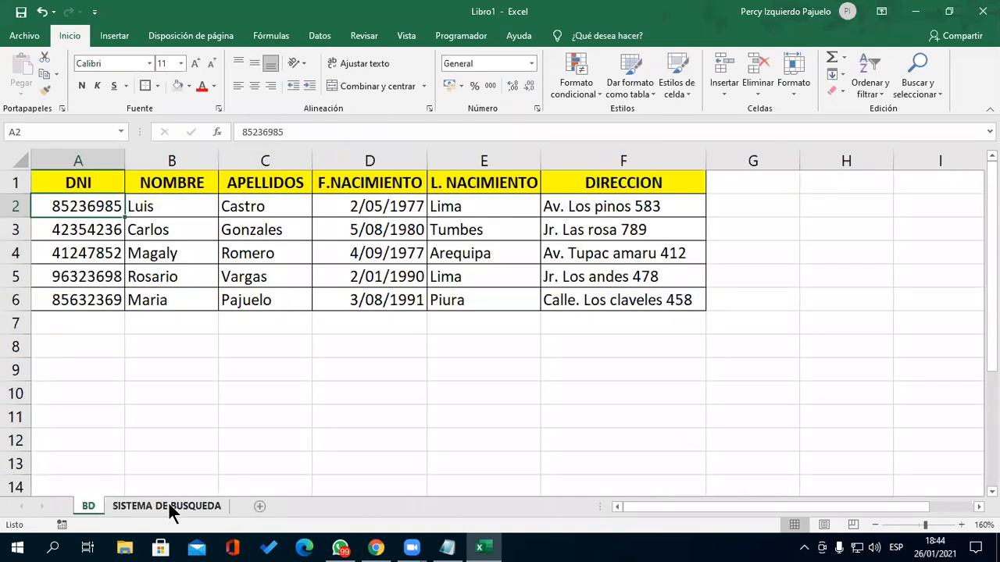
left_click(168, 506)
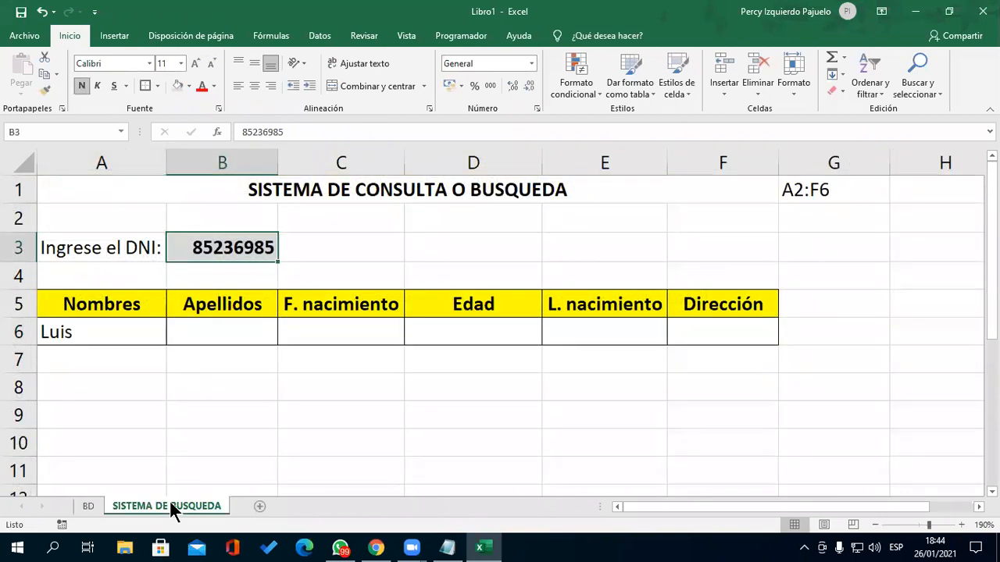
type("42354")
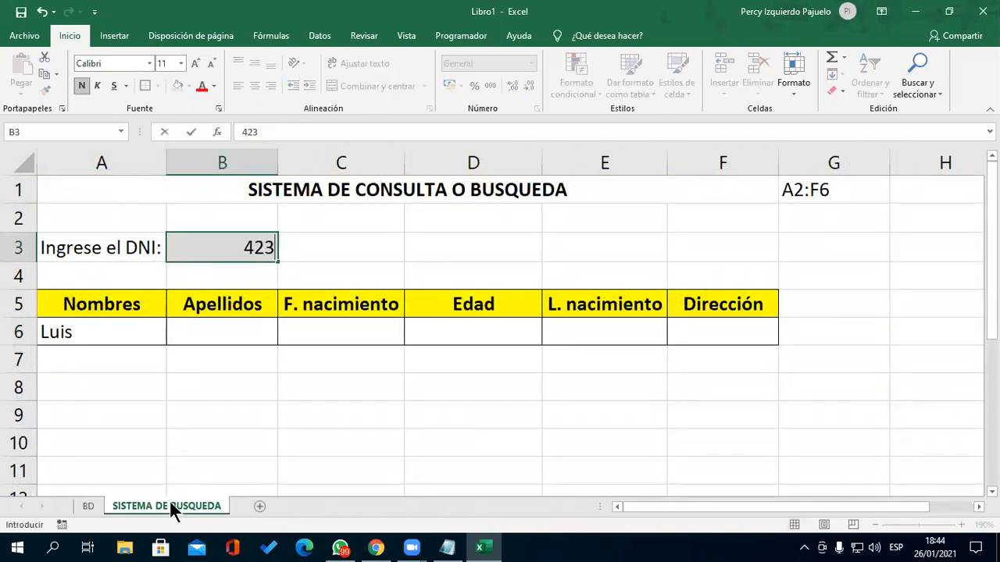
key("Return")
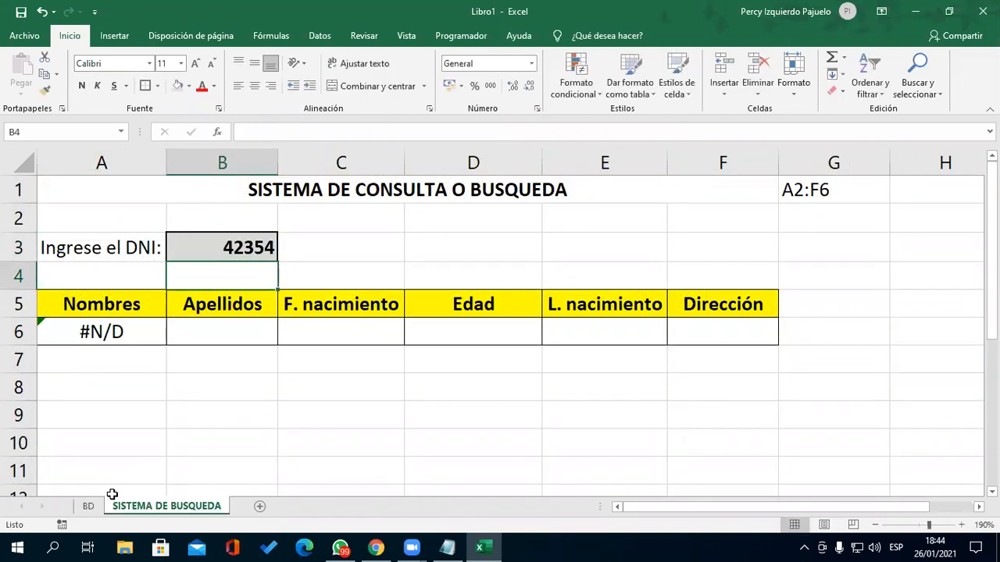
left_click(109, 504)
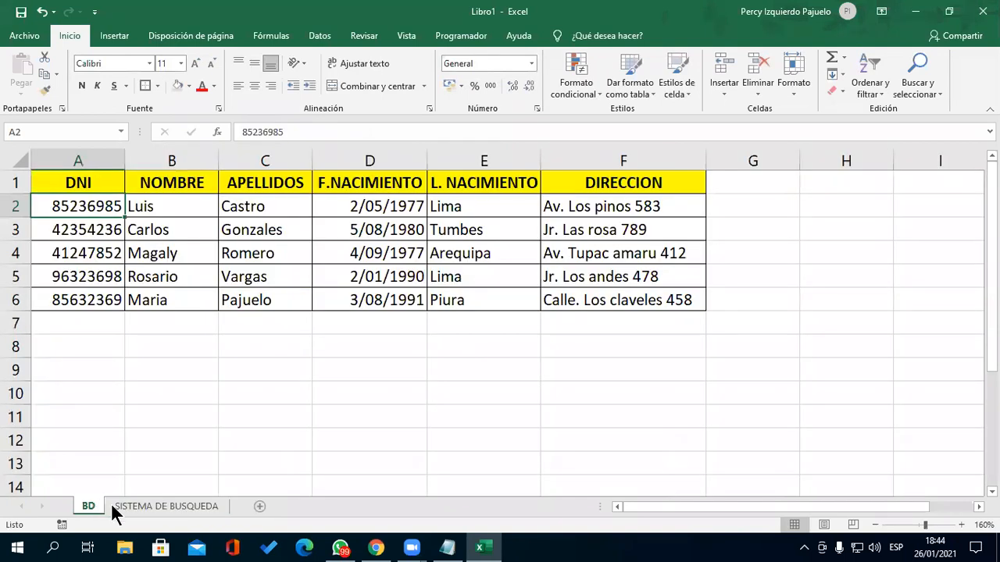
left_click(165, 505)
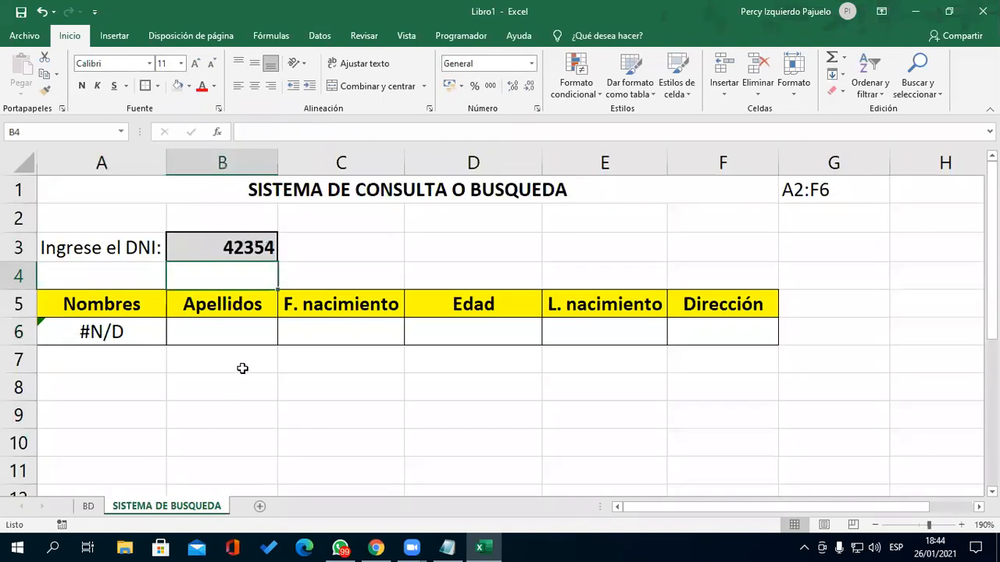
double_click(270, 250)
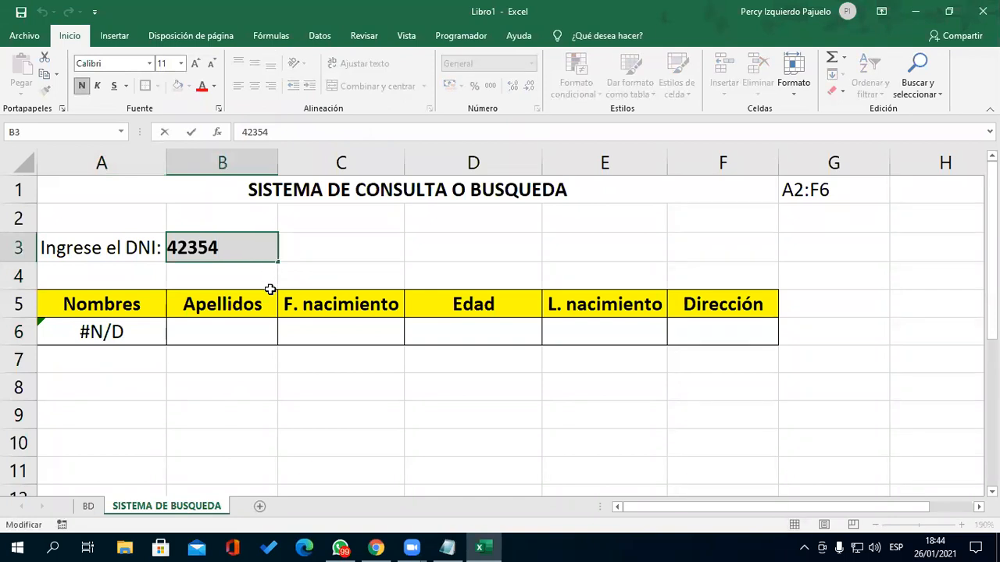
type("236")
key("Return")
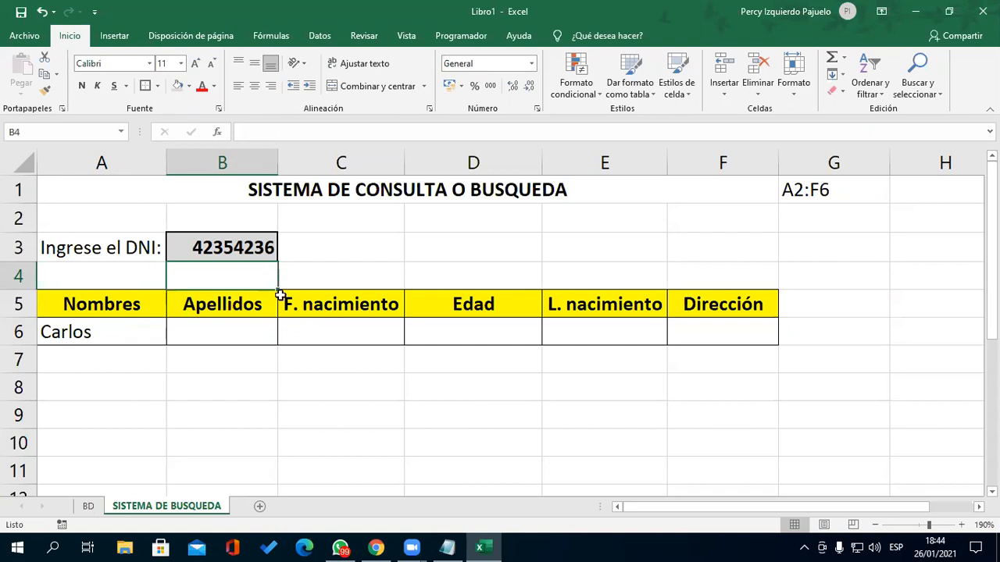
left_click(87, 506)
left_click_drag(92, 206, 633, 300)
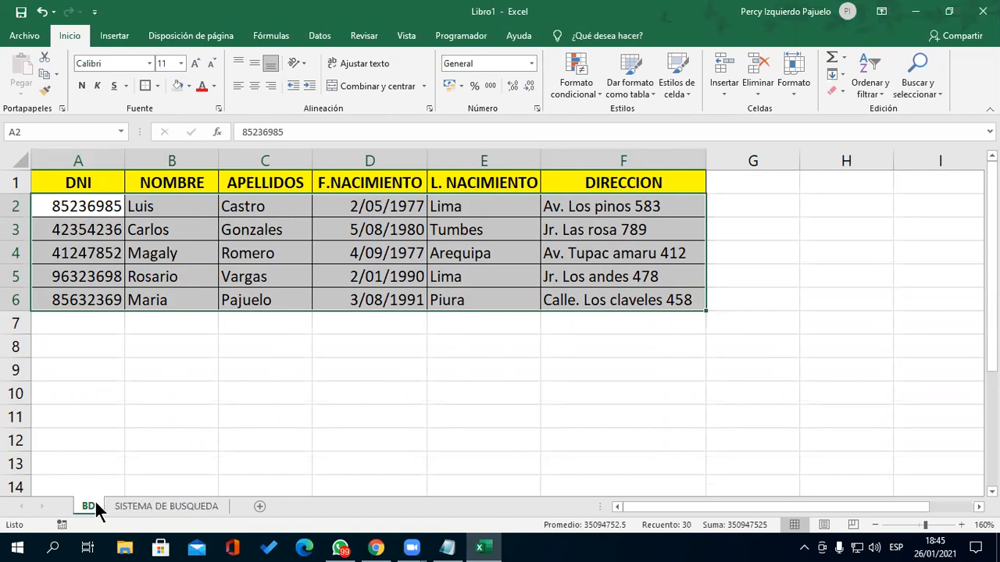
- Reopen the A6 formula, highlight its BD!A2:F6 range, and reconfirm it unchanged
left_click(162, 506)
scroll(114, 335, "up", 2)
double_click(117, 333)
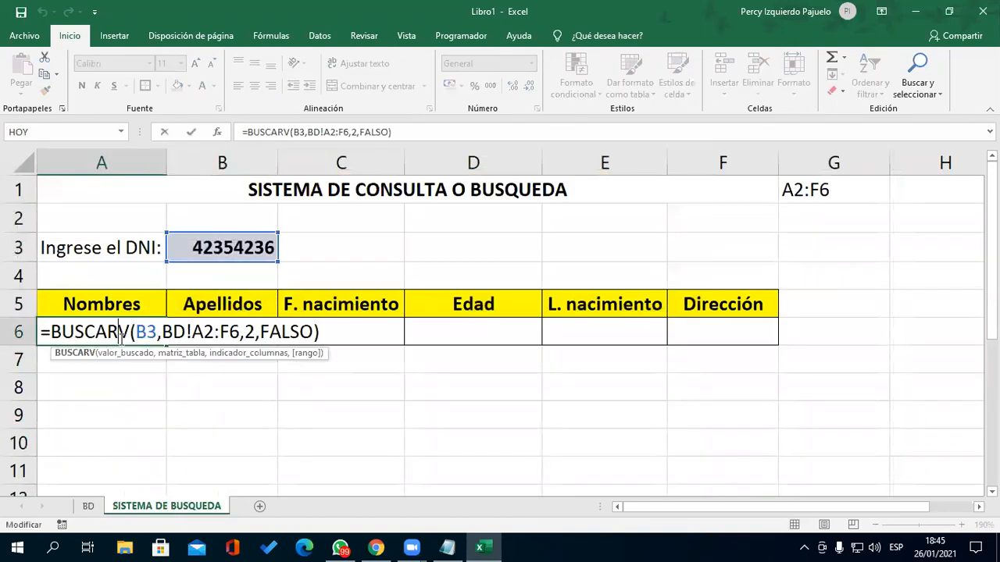
left_click_drag(162, 332, 246, 332)
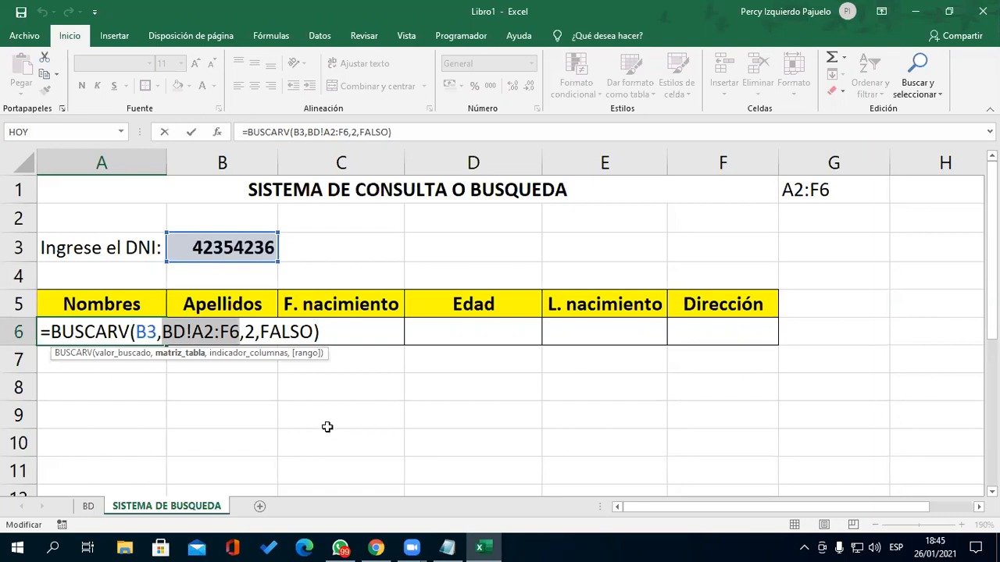
left_click(336, 329)
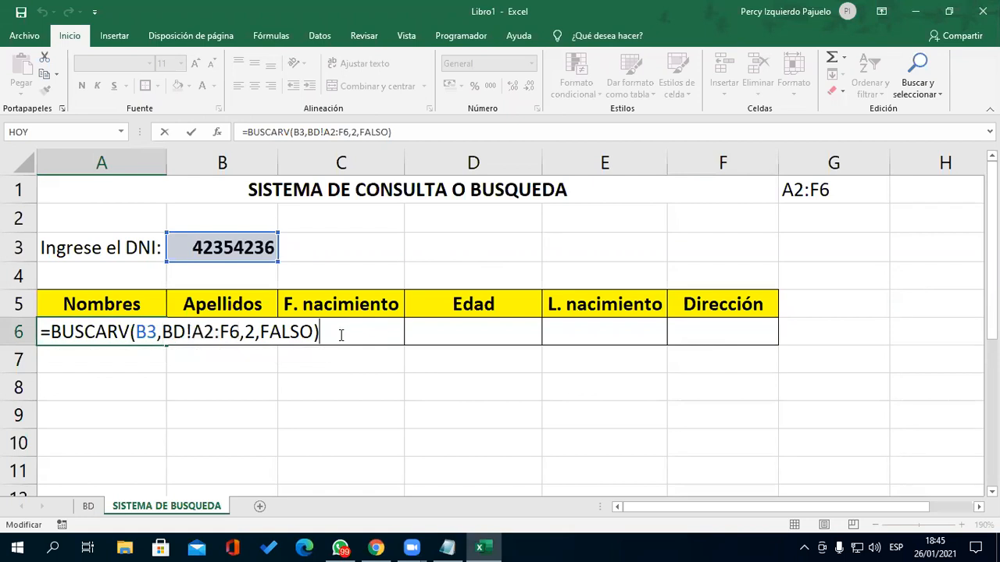
key("Return")
- Start a BUSCARV formula in B6 with the DNI in B3 as the lookup value
key("Up")
key("Right")
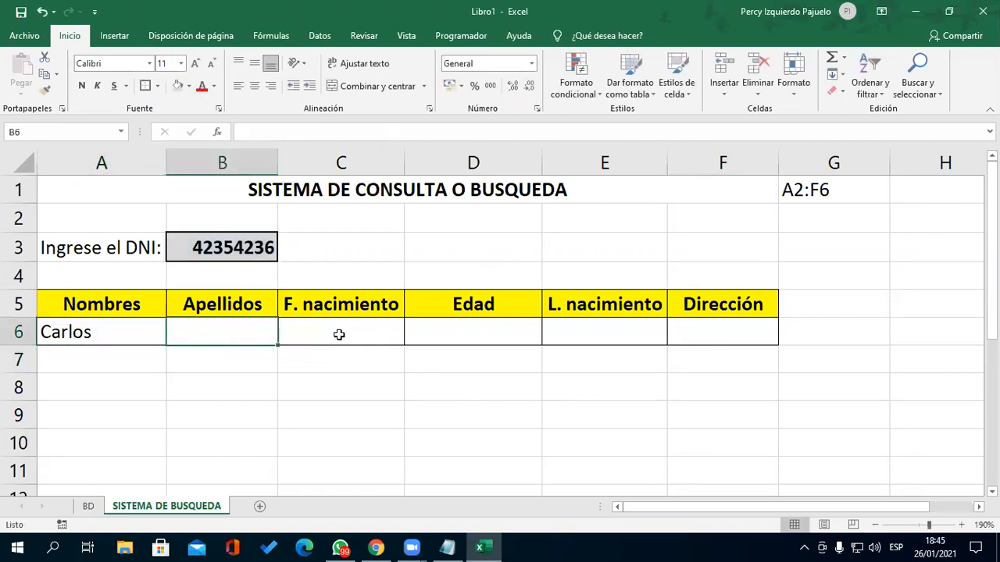
type("=BUS")
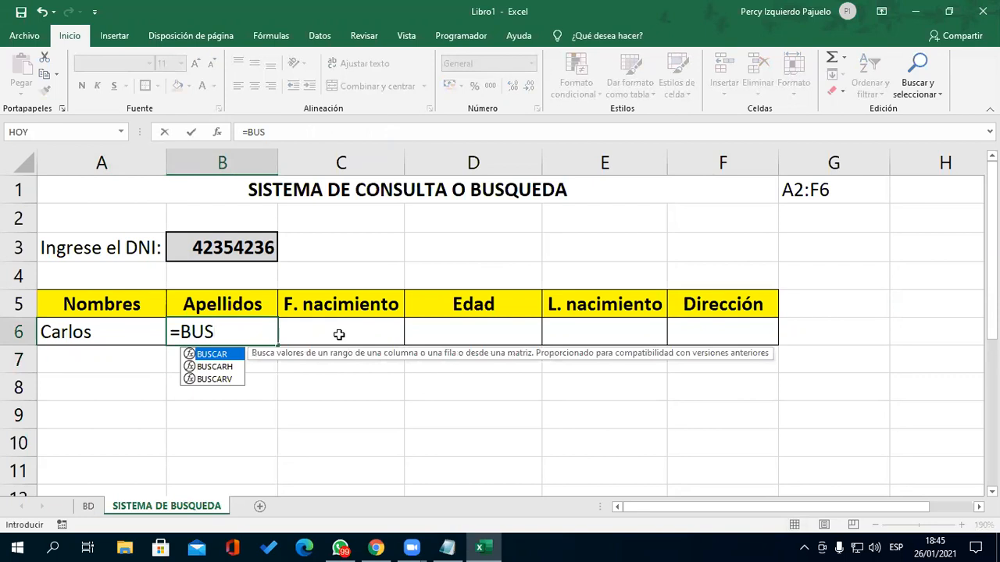
key("Down")
key("Down")
key("Tab")
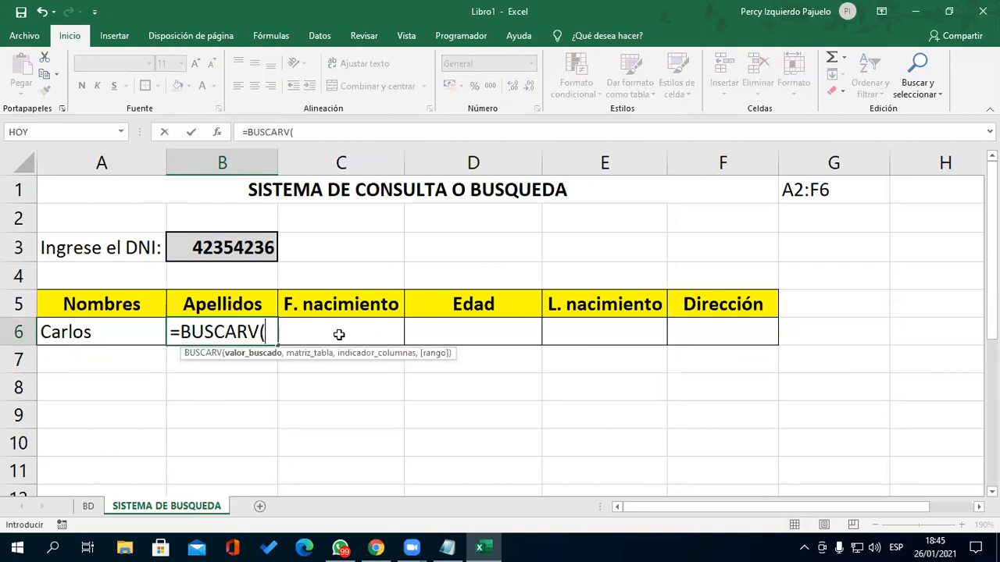
left_click(222, 247)
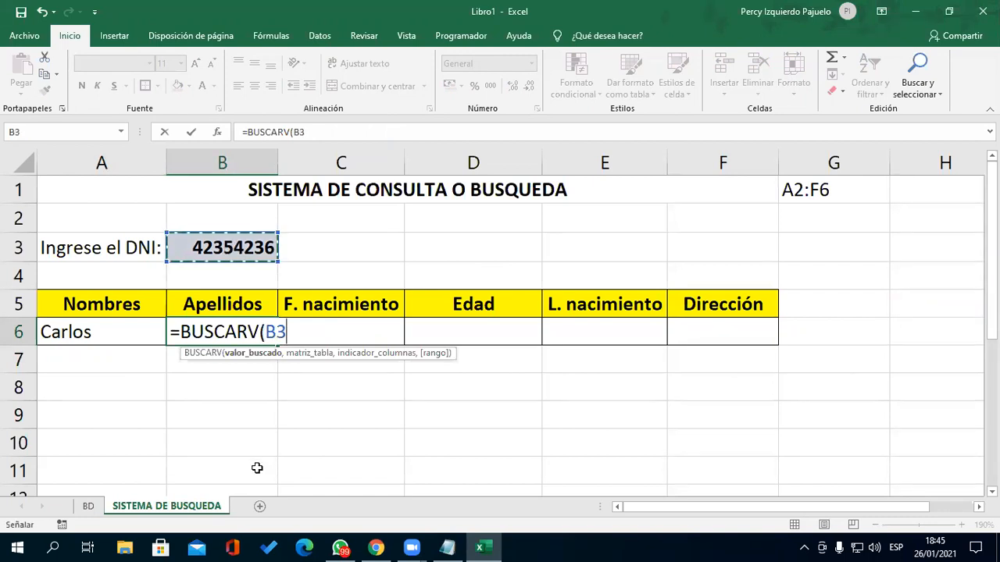
- Complete the formula with table BD!A2:F6, column 3 and FALSO for an exact match
type(",")
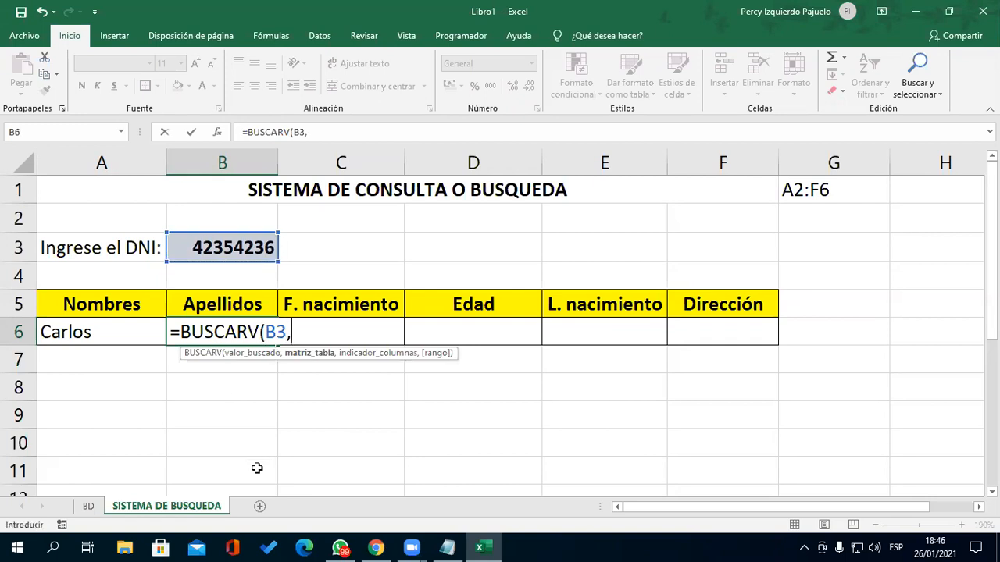
type("BD")
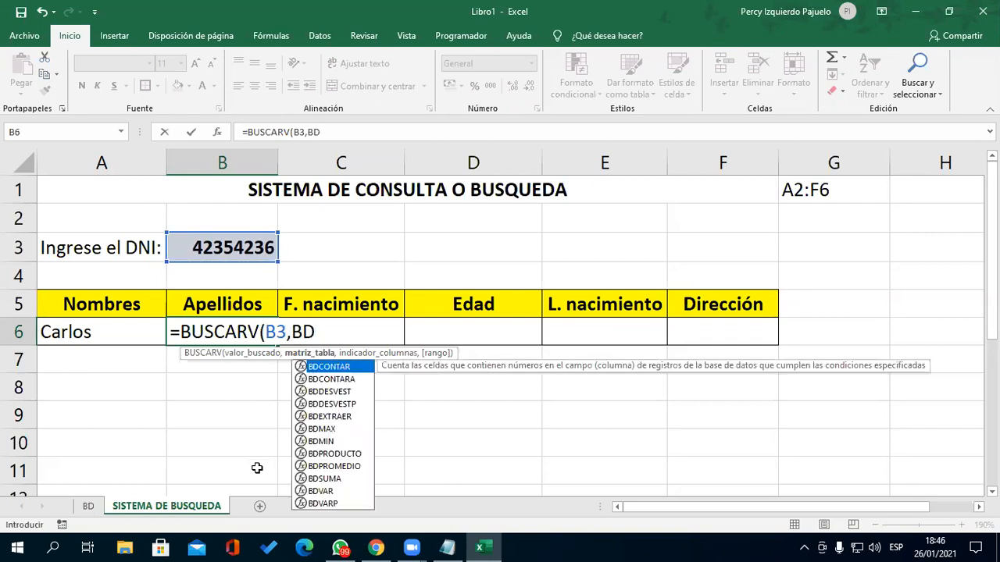
key("Return")
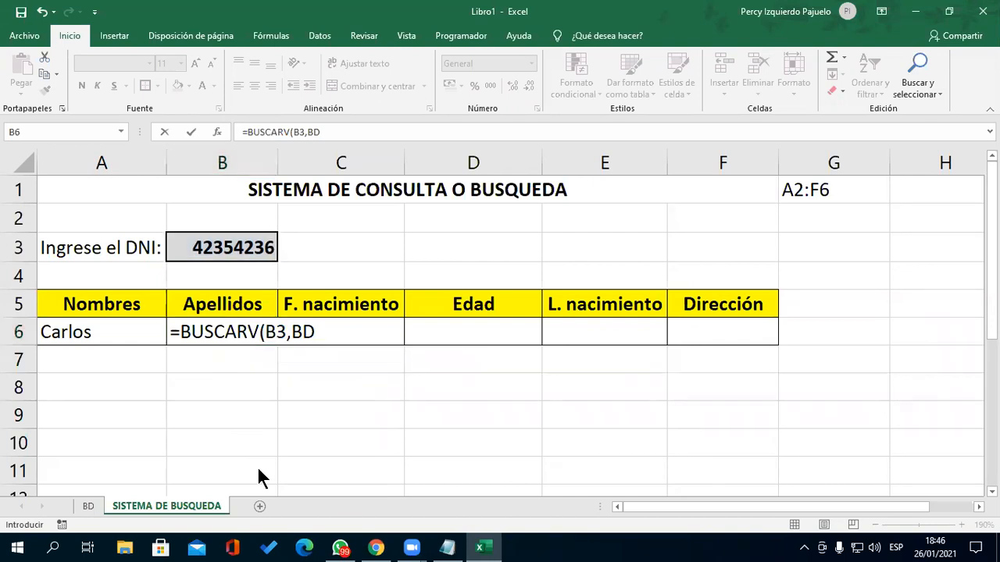
left_click(356, 330)
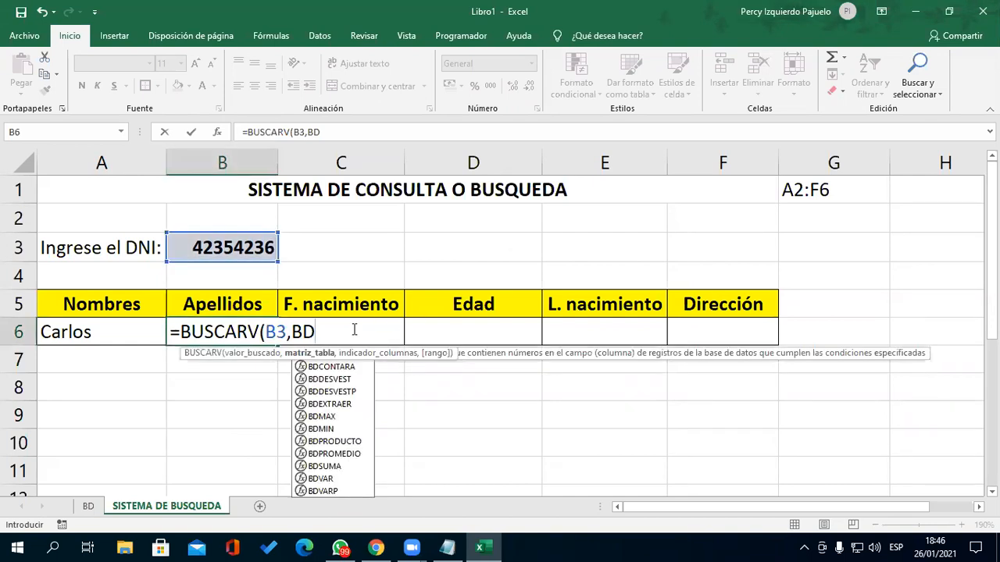
type("!A2:F6")
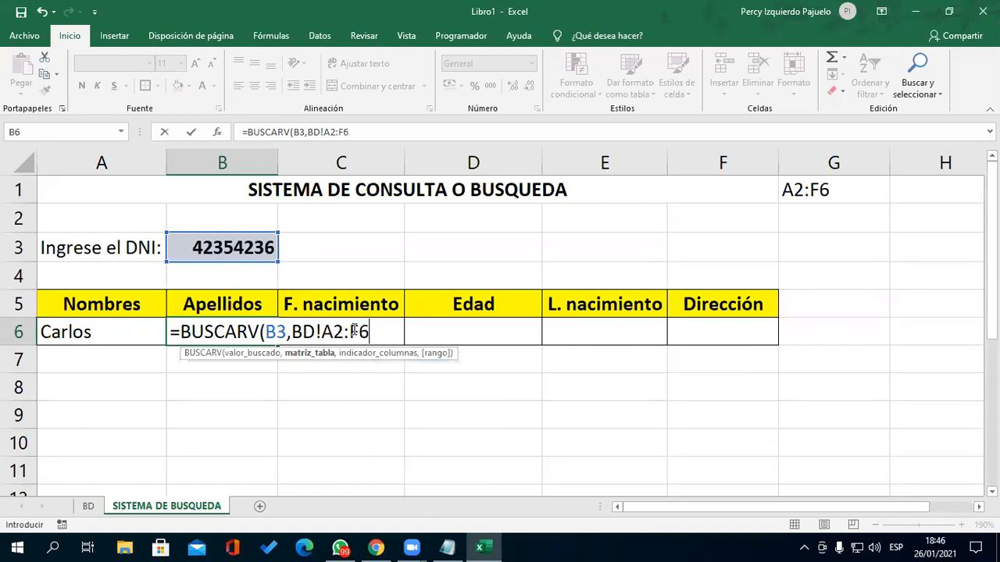
type(",")
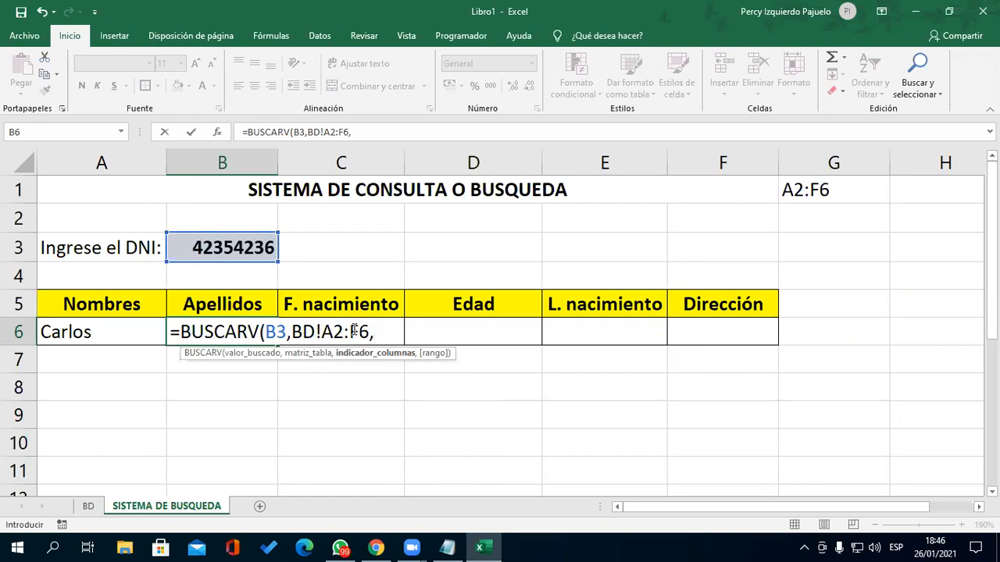
type("3")
type(",FALS")
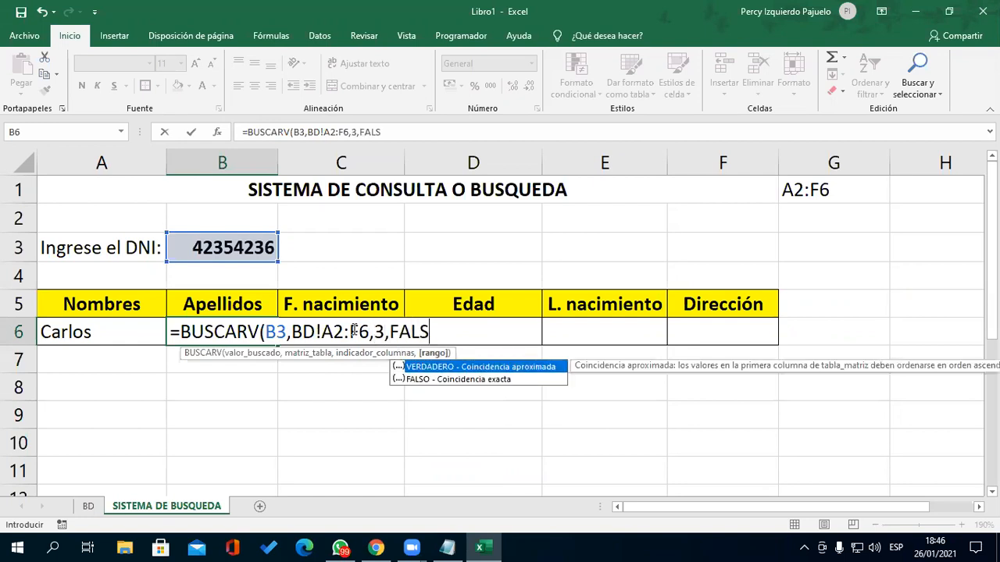
type("O)")
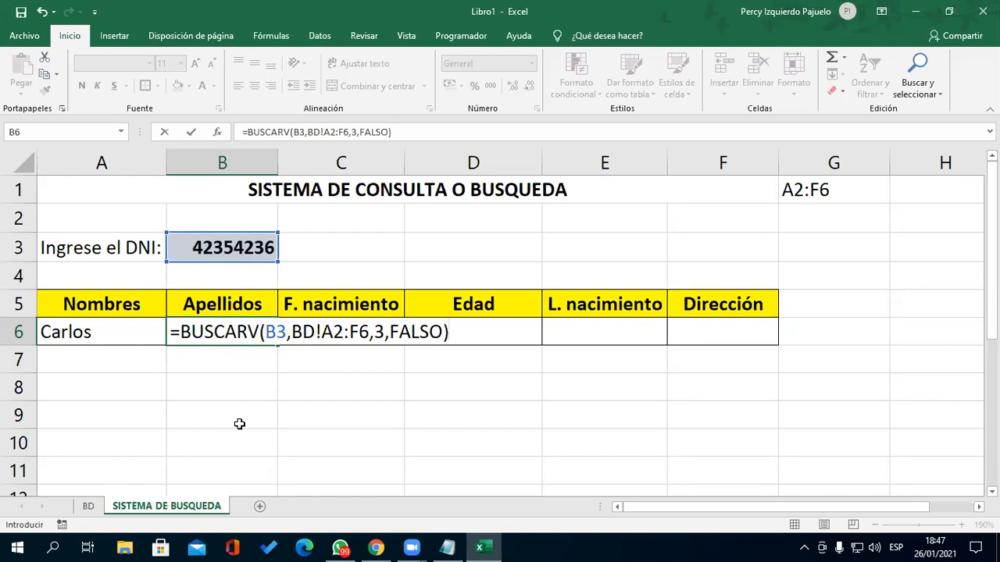
- Walk through the B6 arguments B3, BD!A2:F6, 3 and FALSO, then confirm the surname lookup
left_click_drag(286, 334, 372, 335)
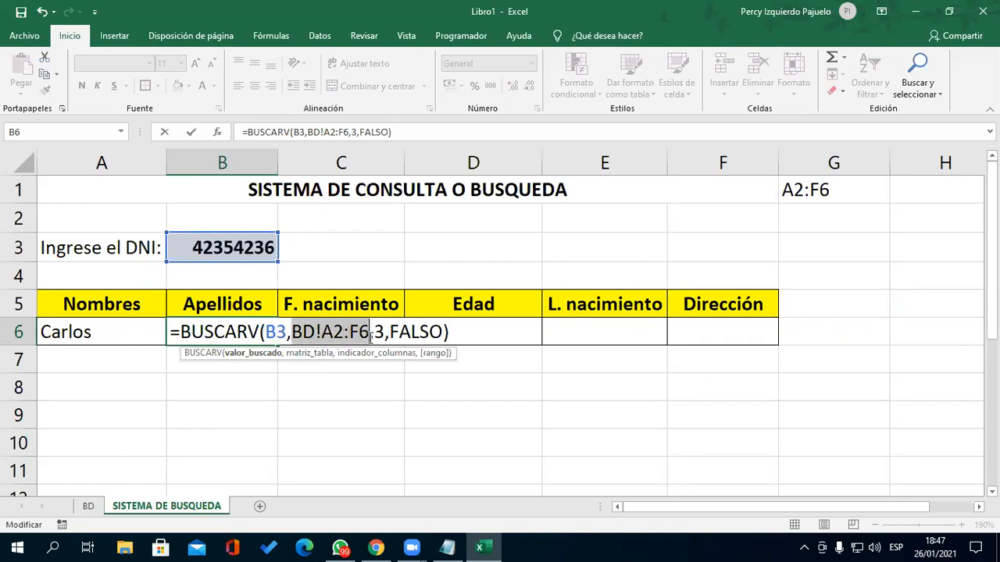
left_click(375, 334)
double_click(378, 334)
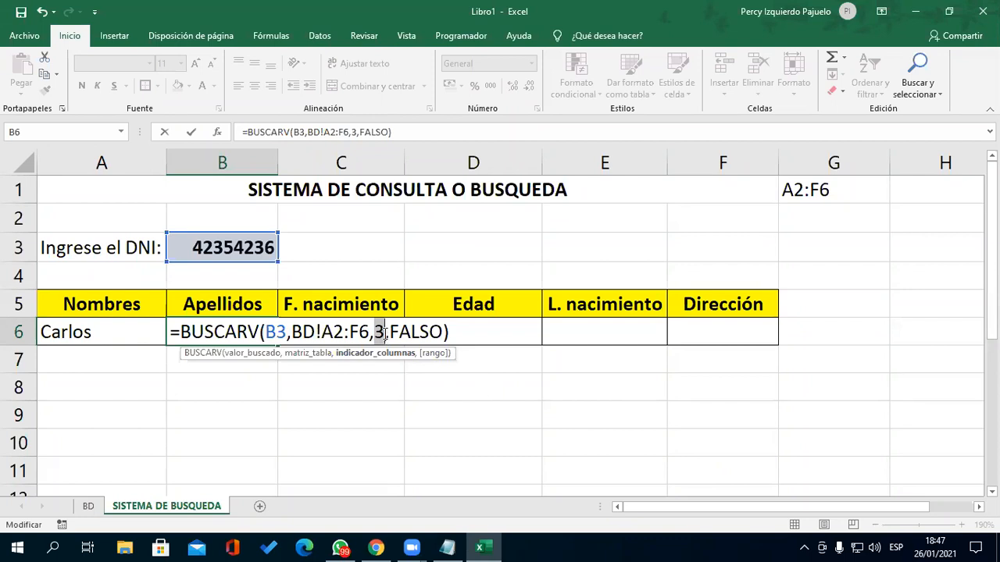
left_click_drag(391, 332, 443, 332)
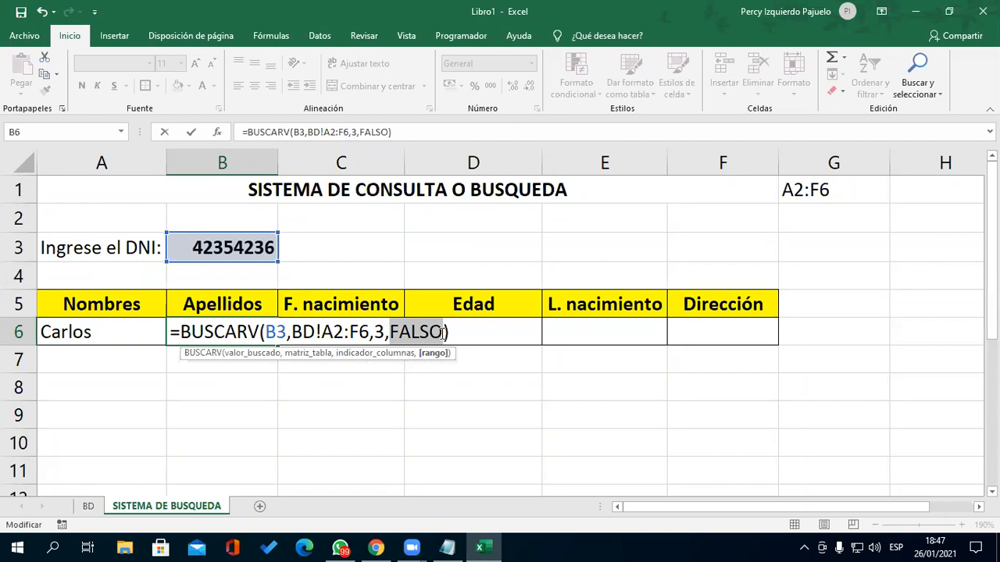
left_click(445, 332)
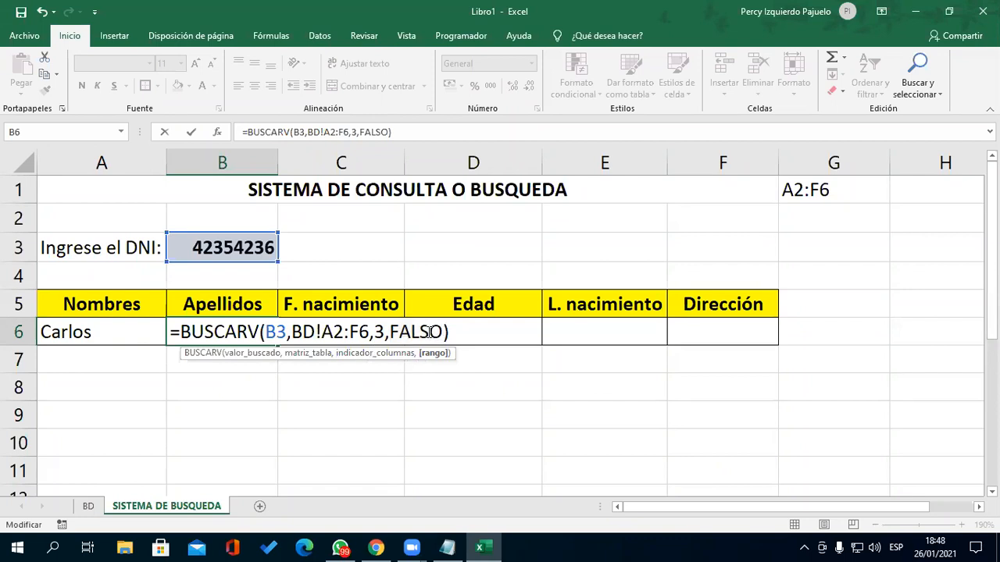
left_click_drag(444, 332, 390, 332)
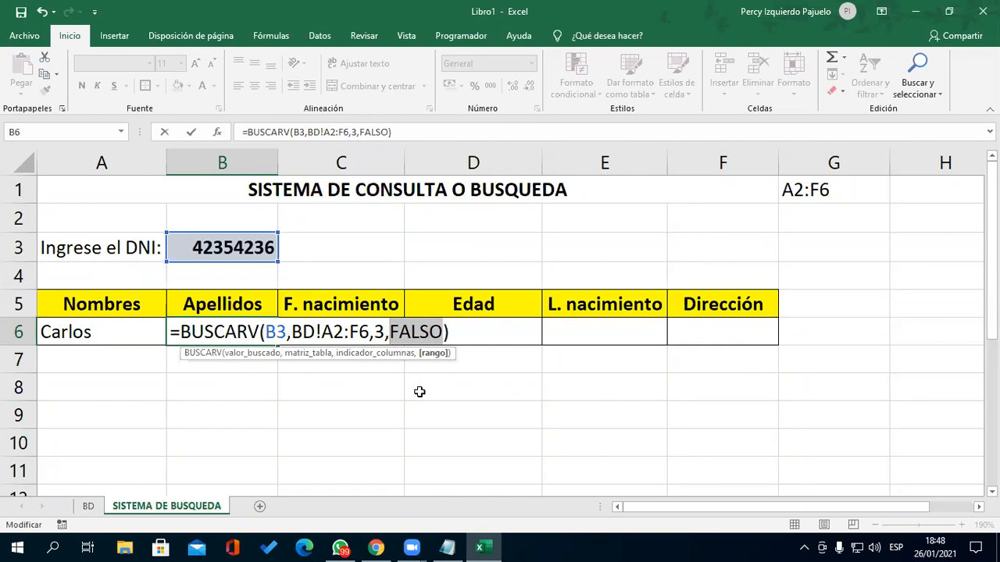
left_click(442, 335)
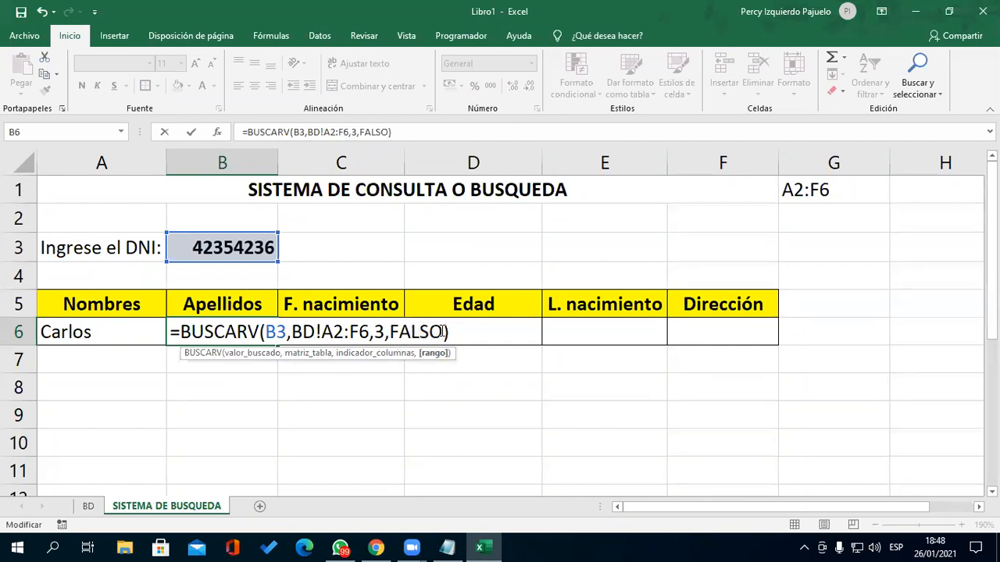
left_click_drag(392, 334, 442, 334)
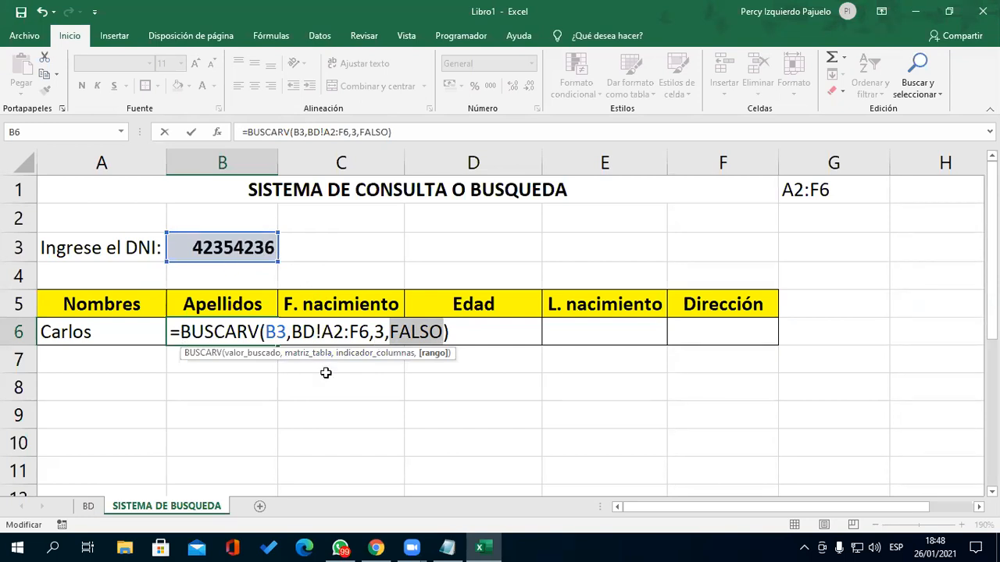
left_click(459, 334)
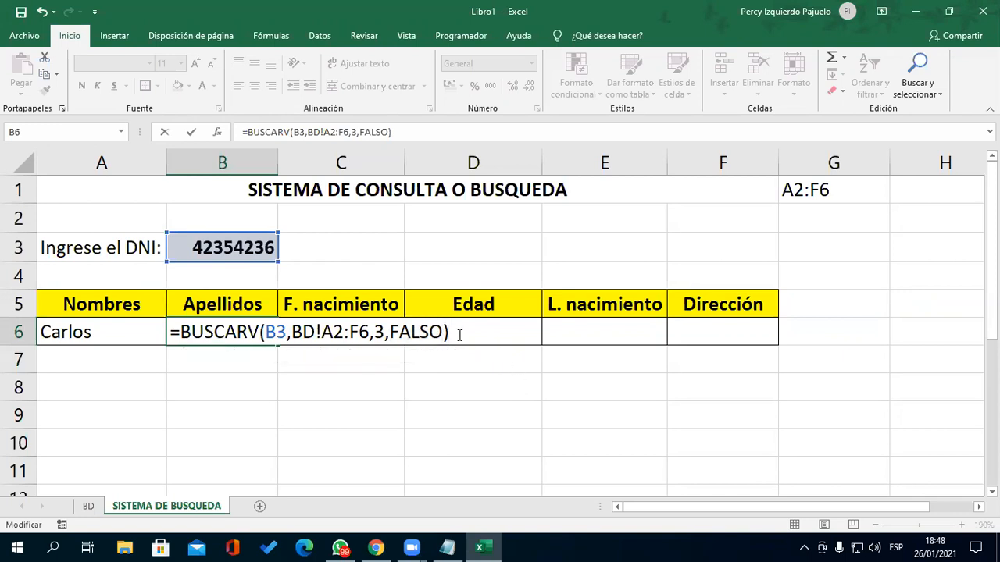
key("Return")
key("Up")
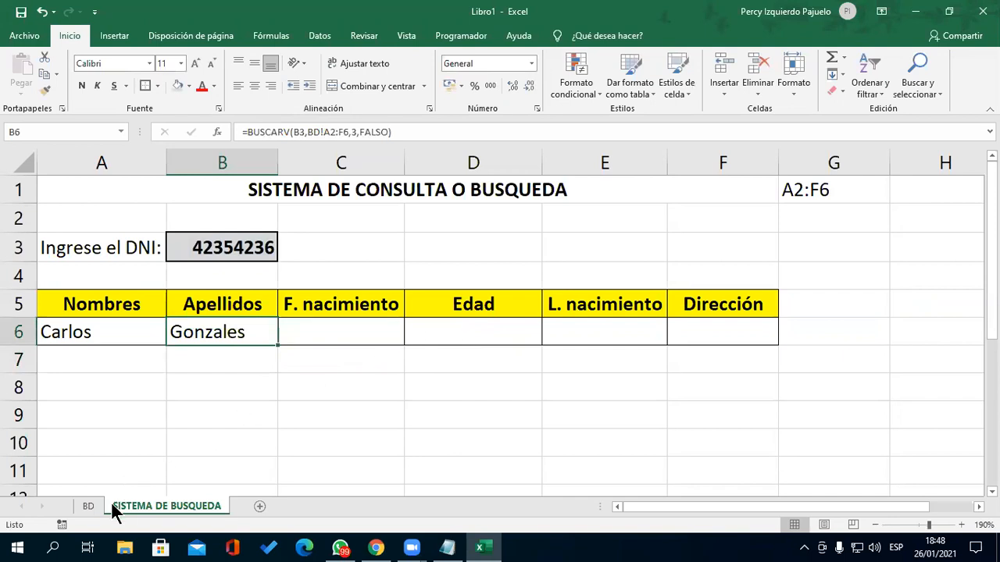
left_click(91, 504)
left_click(164, 165)
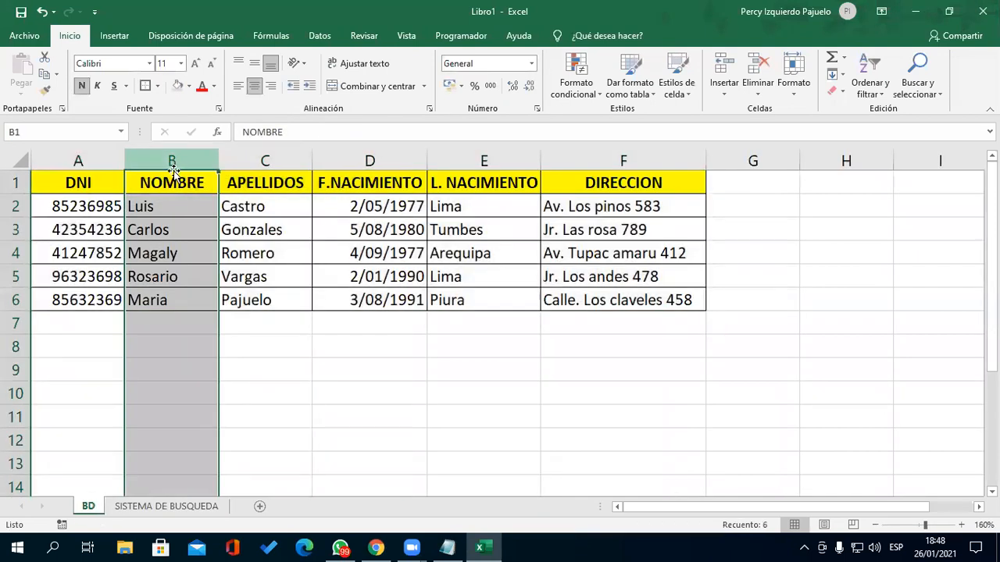
left_click(171, 206)
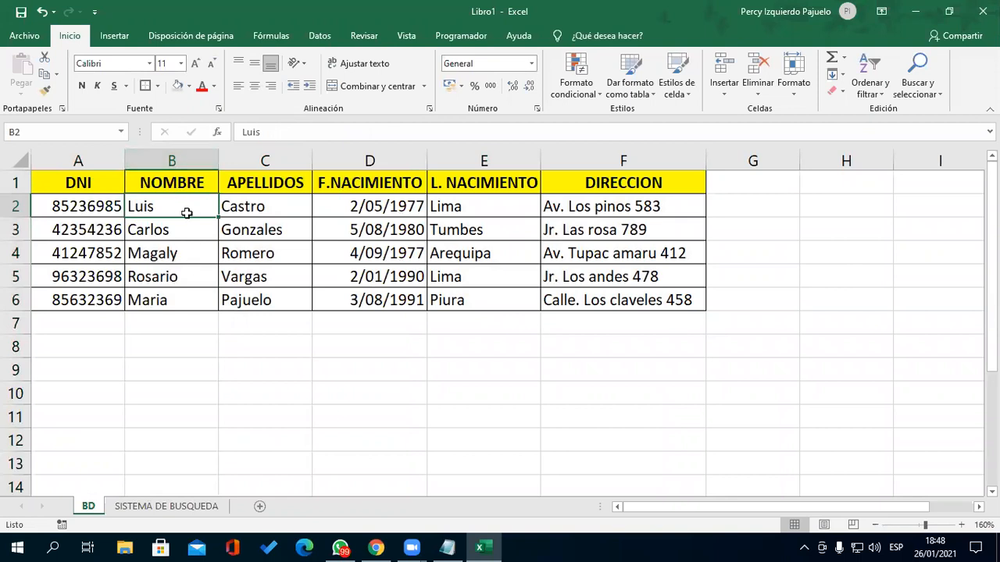
left_click_drag(102, 190, 104, 302)
left_click_drag(171, 182, 185, 279)
left_click_drag(266, 183, 265, 277)
left_click_drag(368, 183, 369, 276)
left_click_drag(484, 183, 485, 276)
left_click_drag(624, 182, 623, 276)
left_click(338, 372)
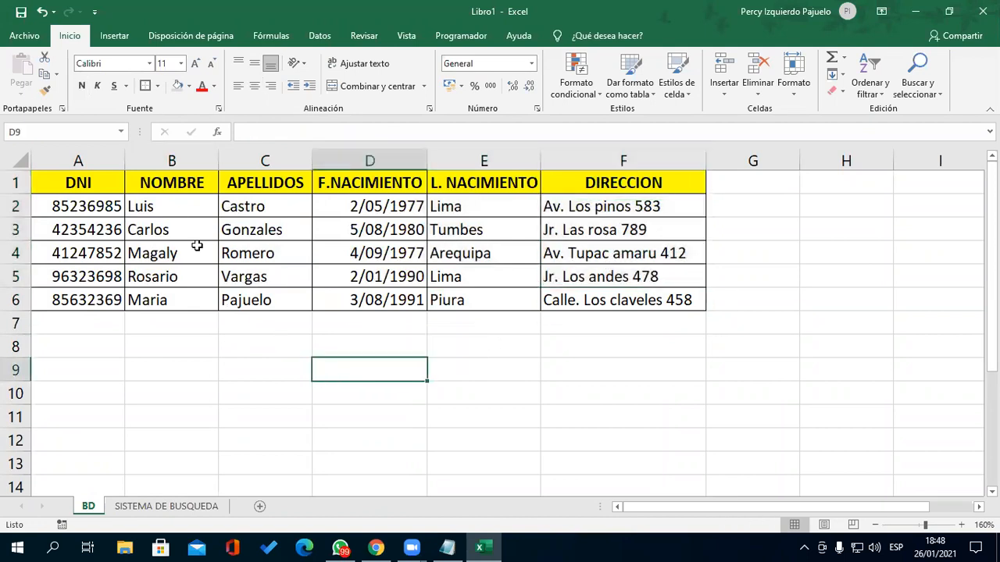
left_click(162, 183)
left_click_drag(176, 228, 182, 299)
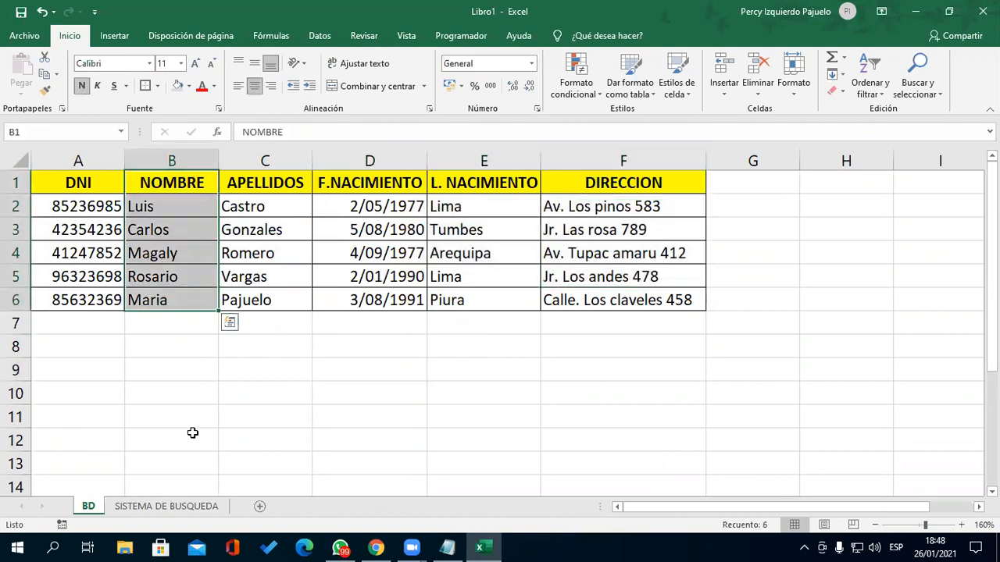
left_click_drag(286, 177, 286, 300)
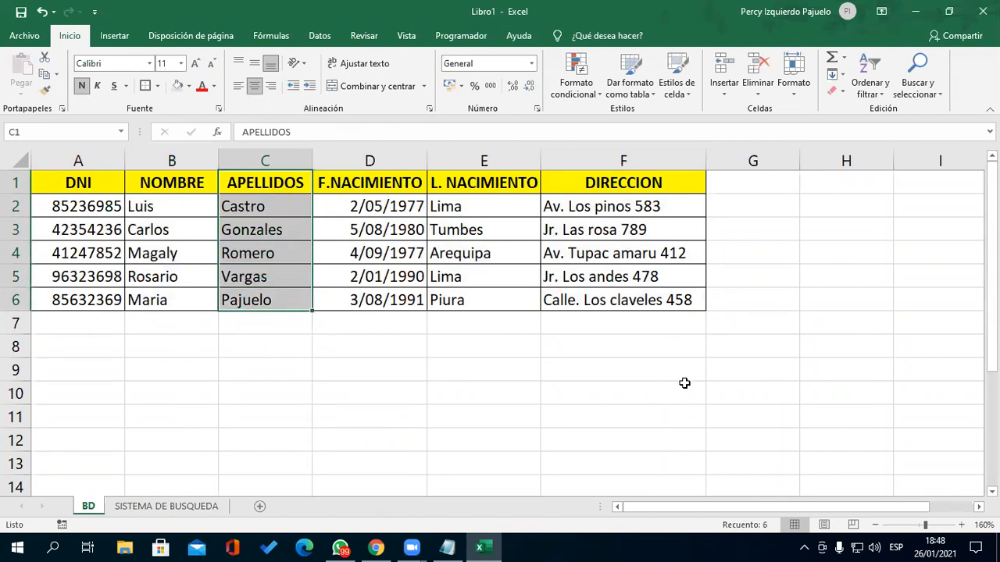
left_click(204, 508)
double_click(229, 334)
double_click(379, 332)
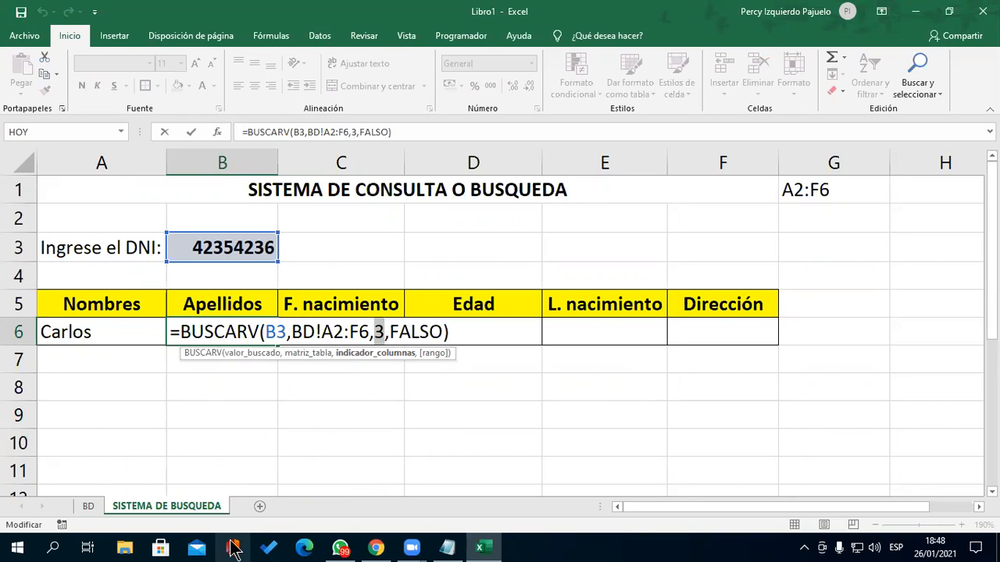
key("Return")
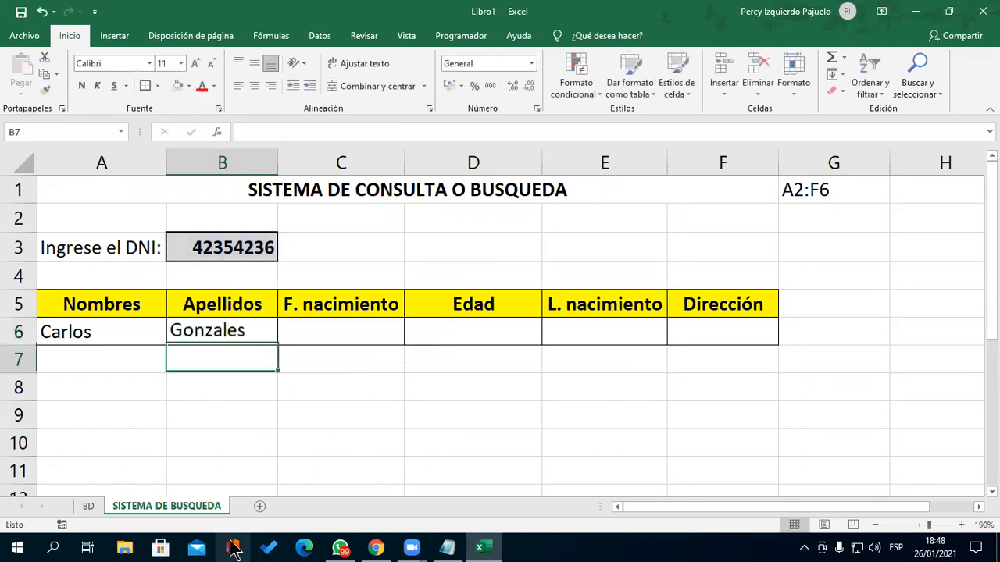
key("Right")
key("Up")
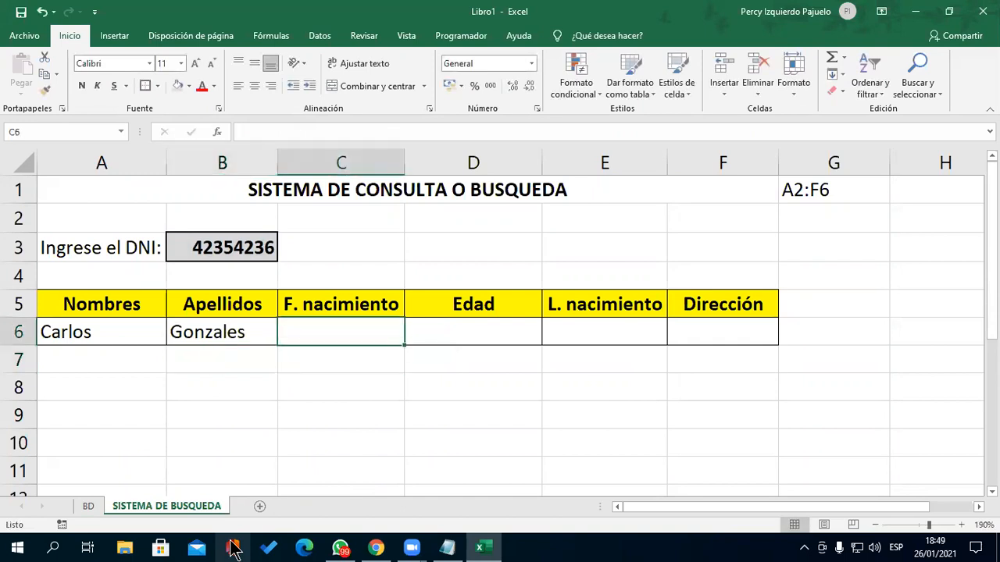
- Start a BUSCARV formula in C6 with the DNI in B3 as the lookup value
type("=")
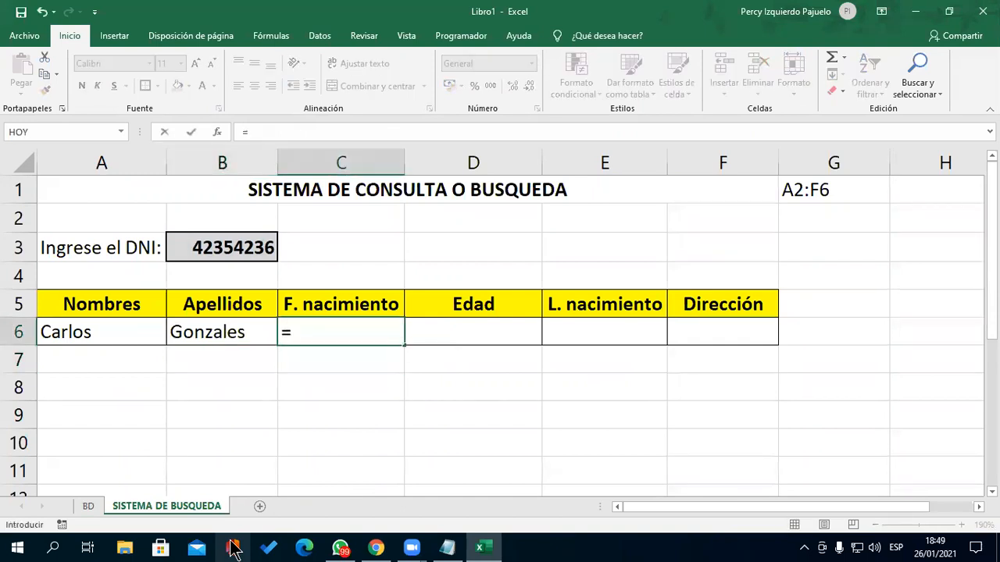
type("BUSA")
key("BackSpace")
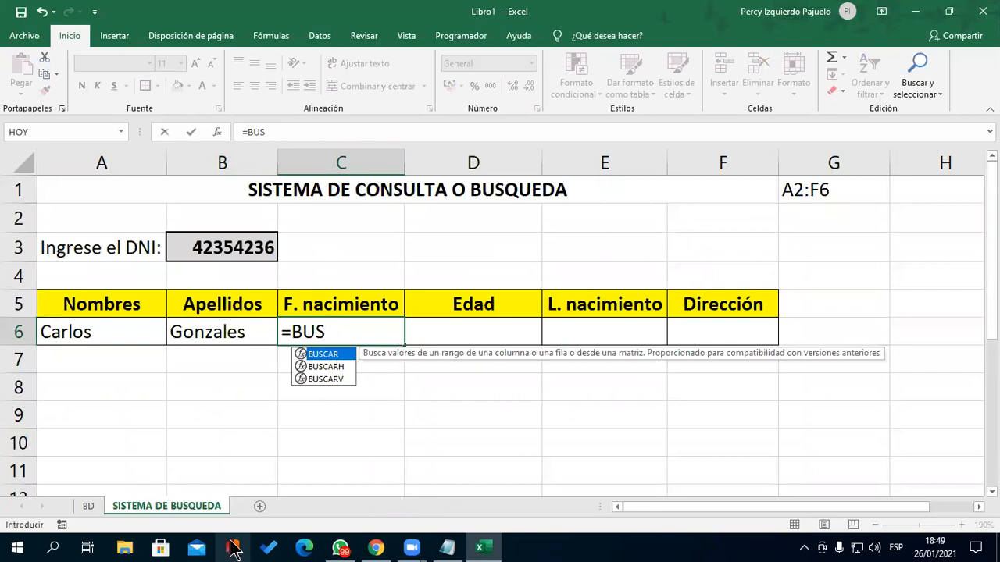
key("Down")
key("Down")
key("Tab")
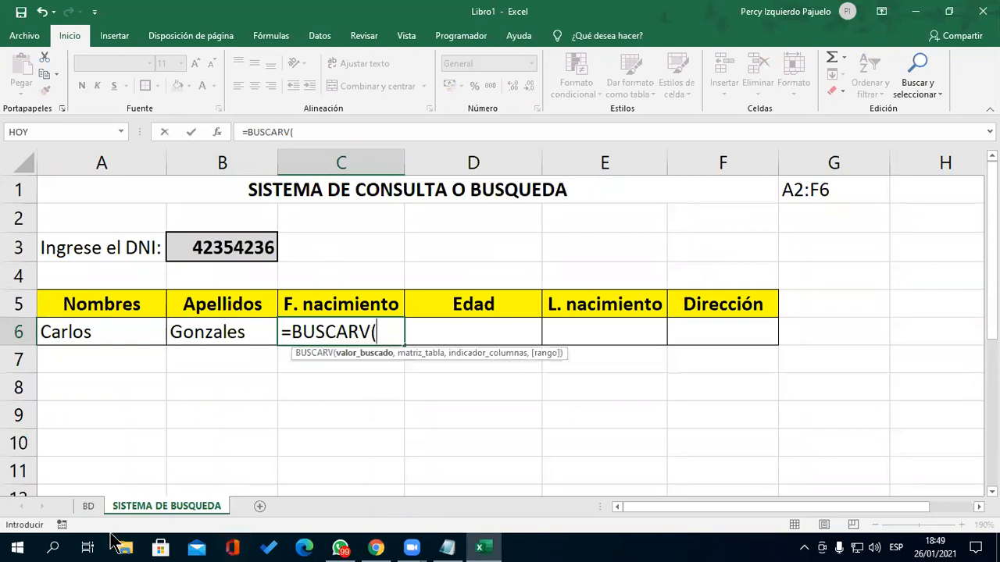
left_click(199, 249)
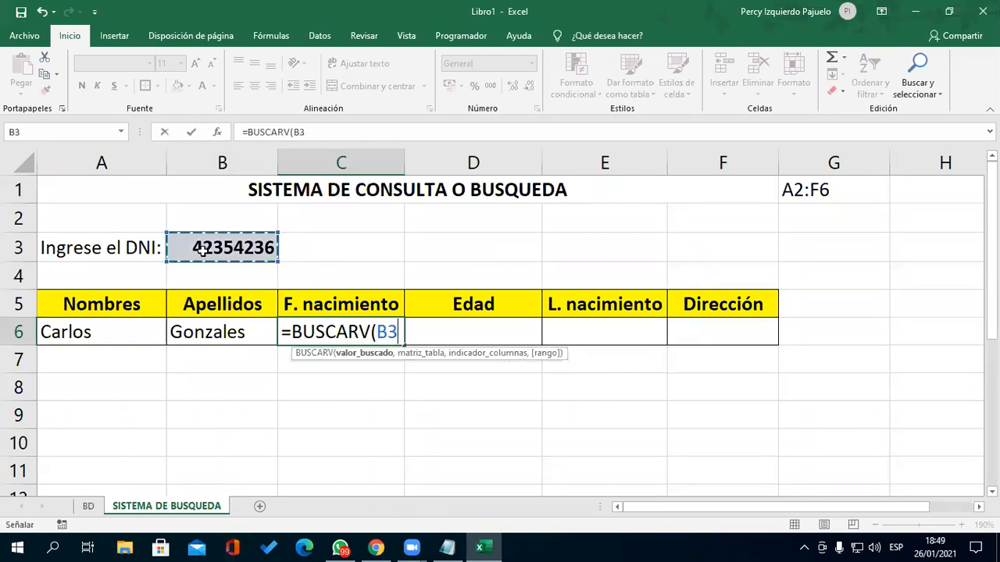
- Complete it with table BD!A2:F6, column 4 and FALSO, returning 29438
type(",")
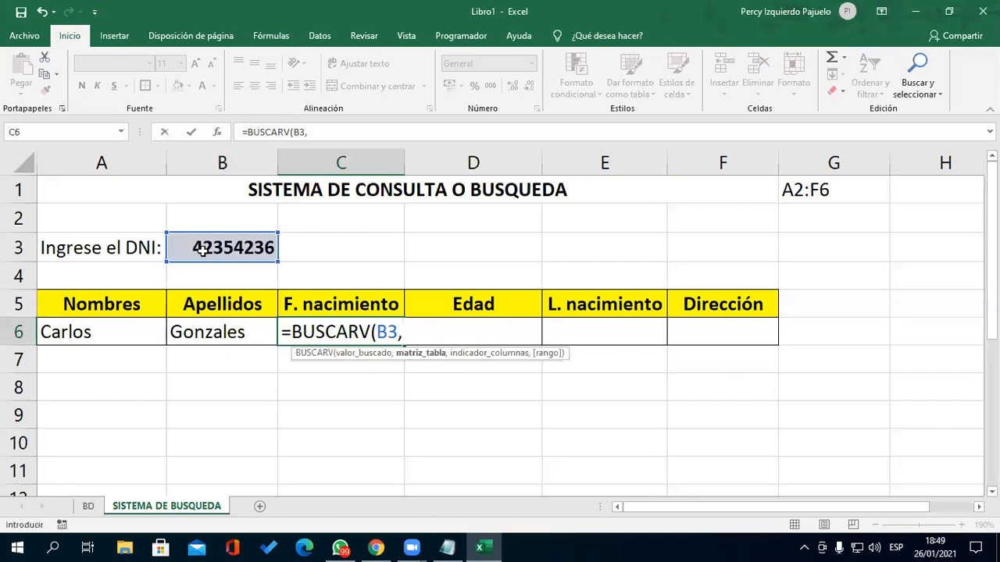
type("BD")
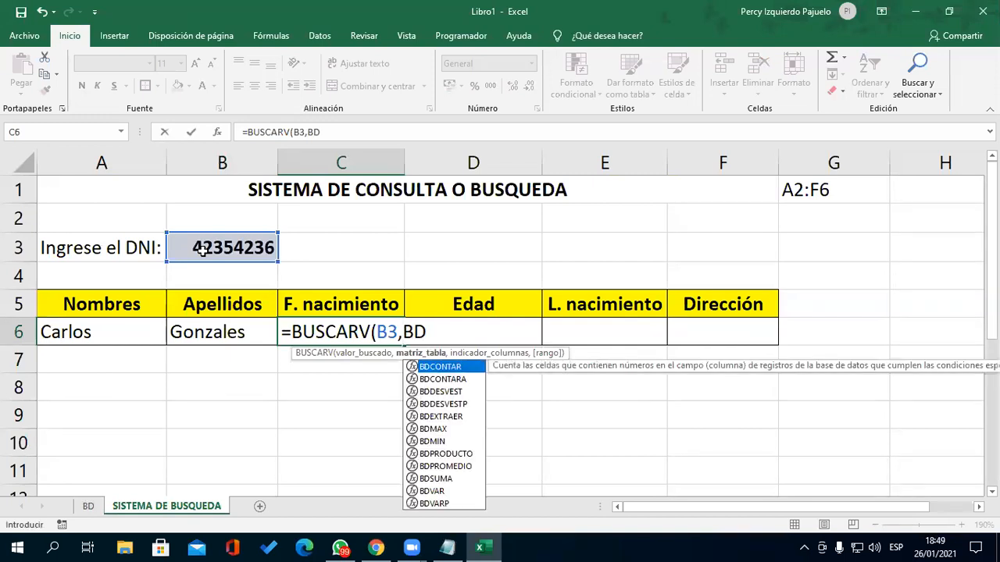
type("!A2:F")
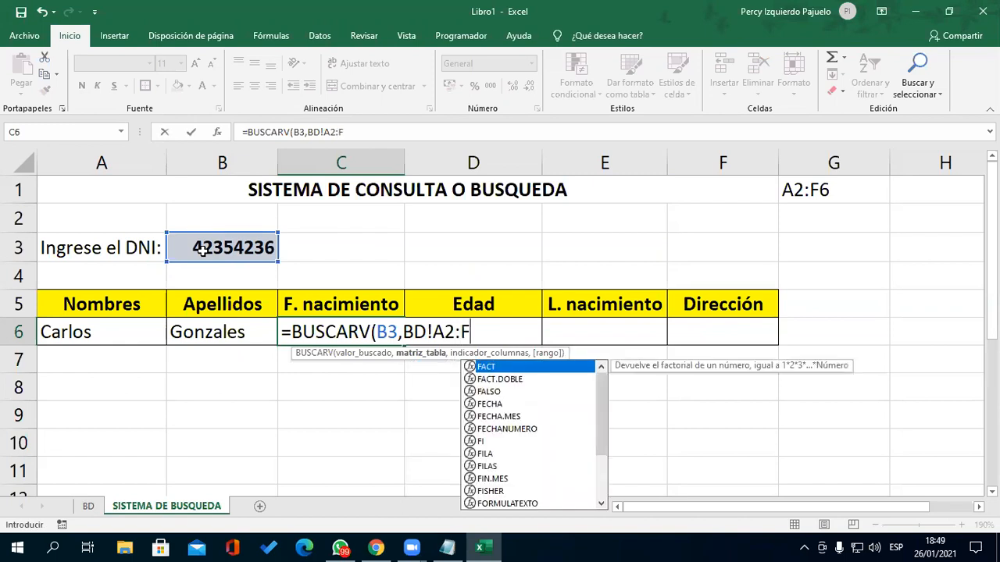
type("6")
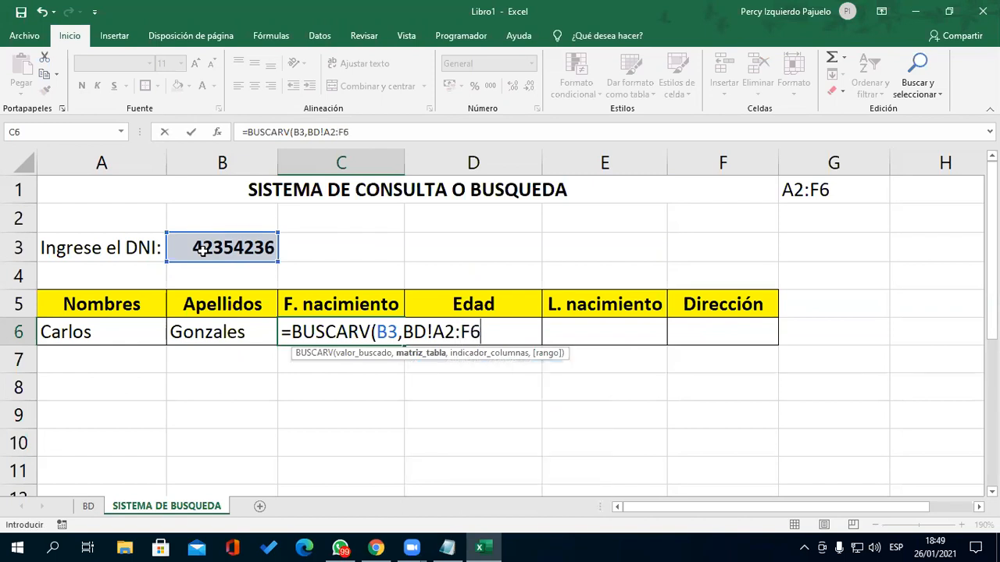
type(",")
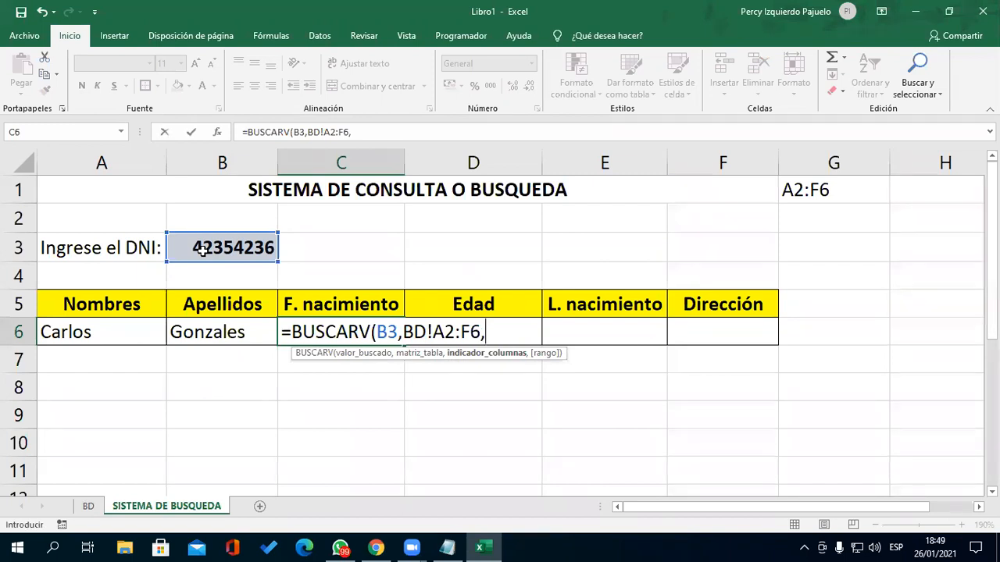
type("4,FASLSO")
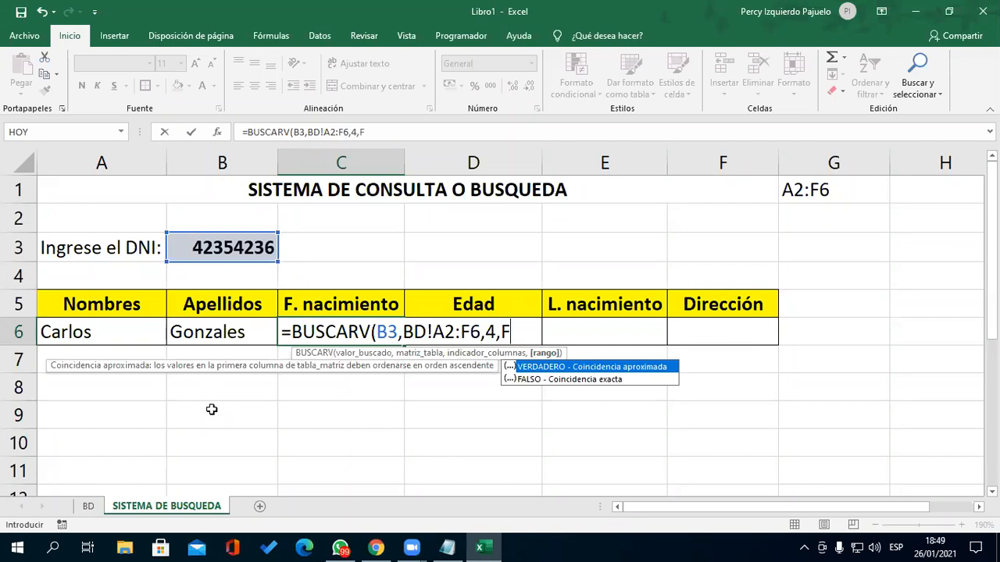
key("BackSpace")
key("BackSpace")
key("BackSpace")
key("BackSpace")
type("LSO)")
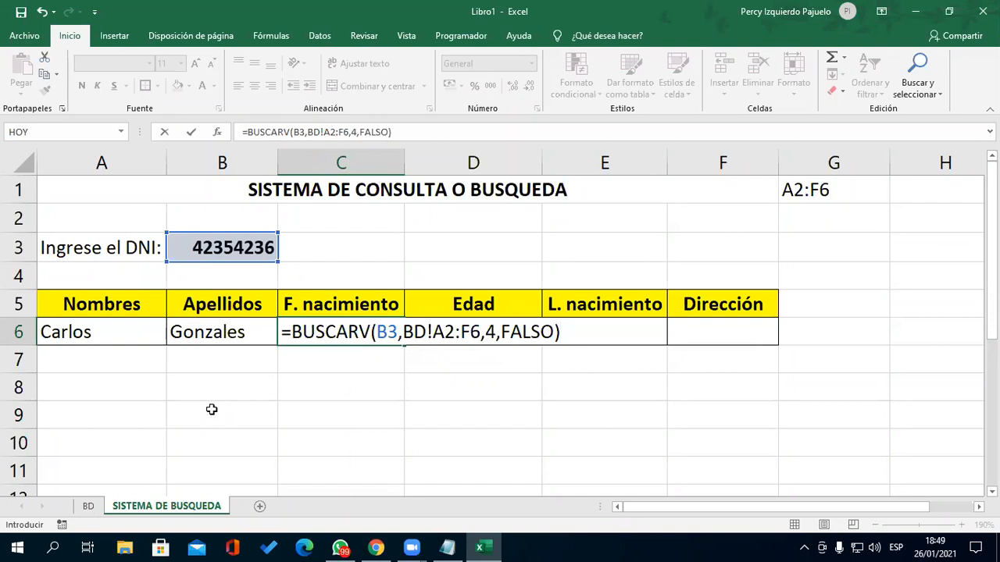
double_click(492, 328)
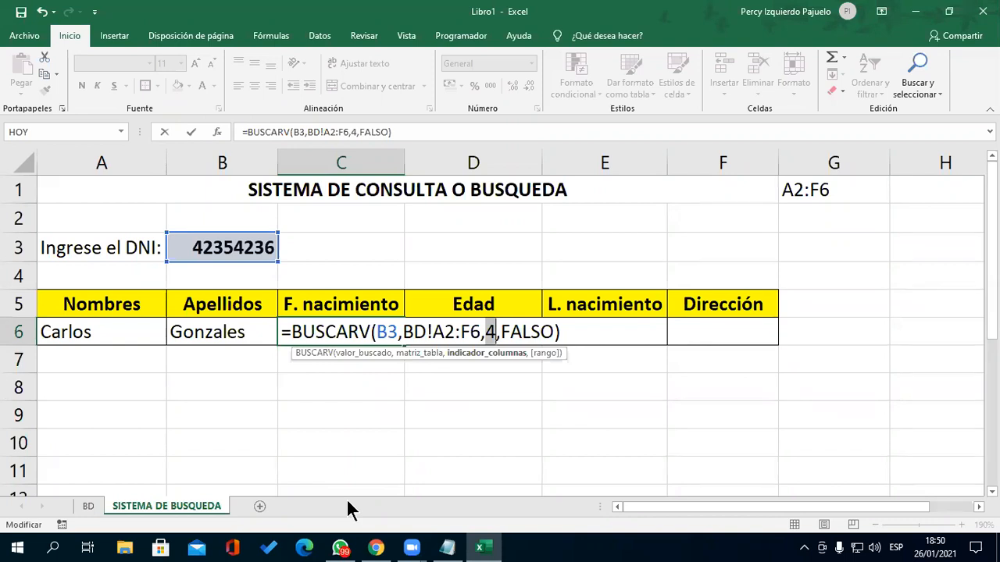
key("Return")
- Apply the Fecha corta format to C6 so the birth date shows 5/08/1980
key("Up")
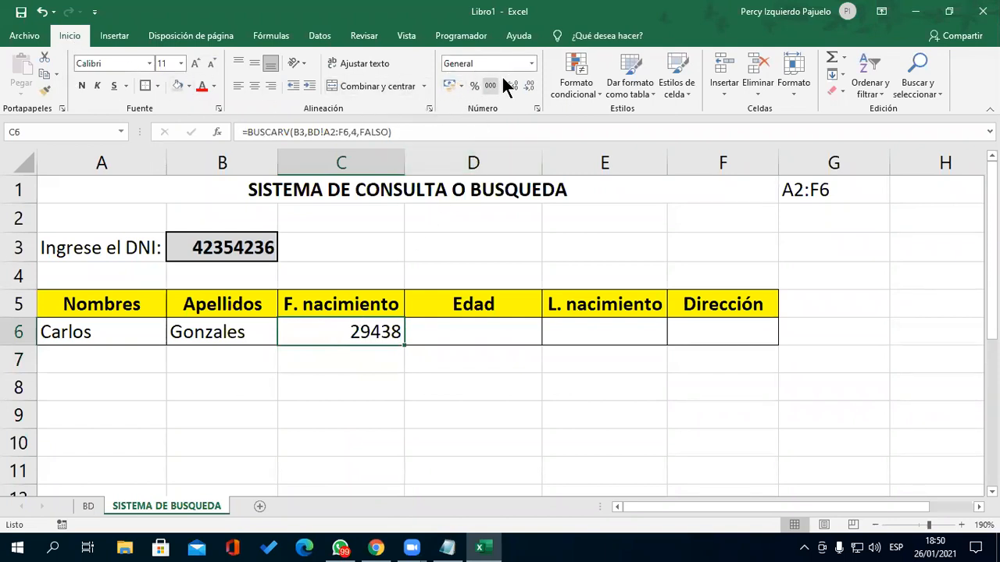
left_click(532, 66)
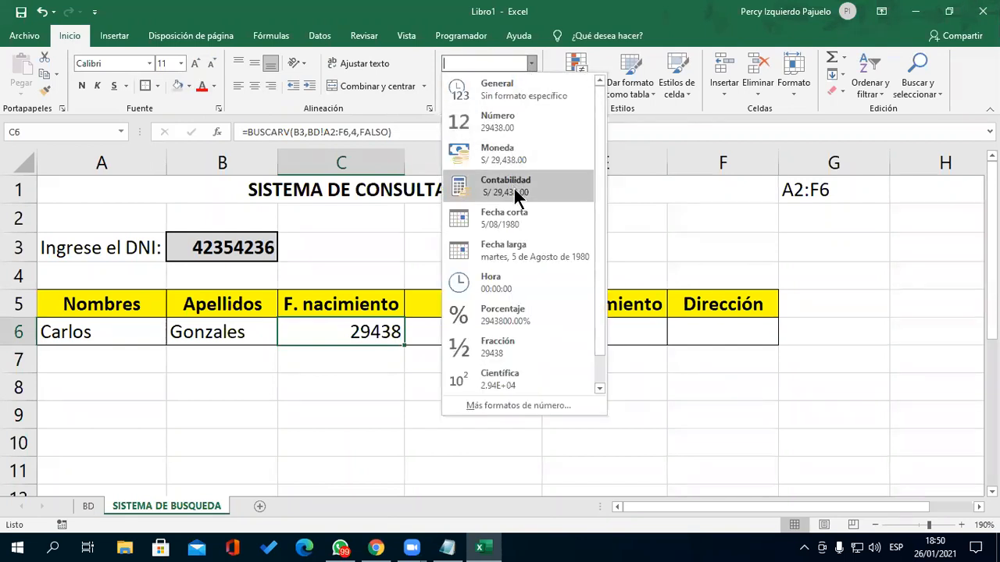
left_click(529, 222)
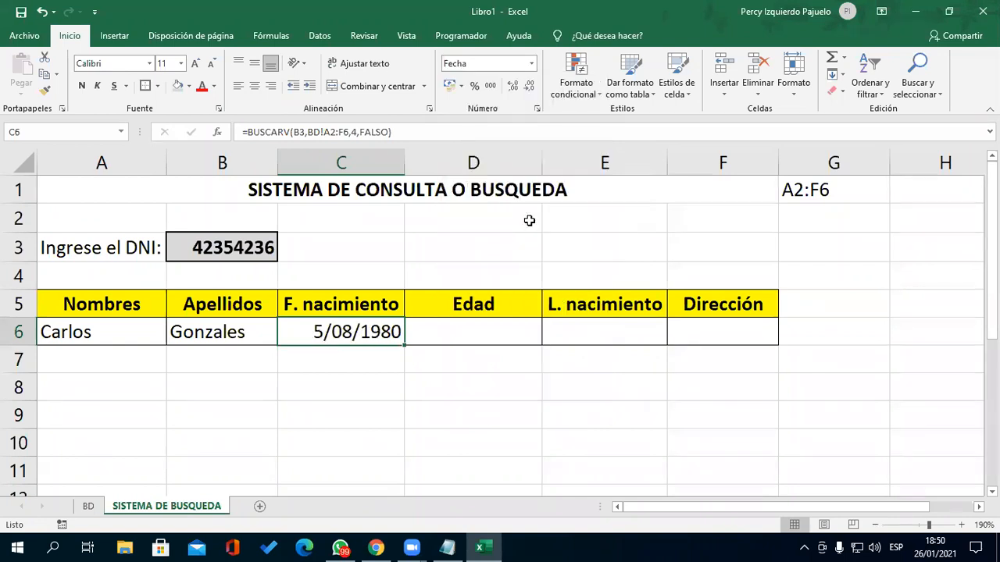
left_click(495, 332)
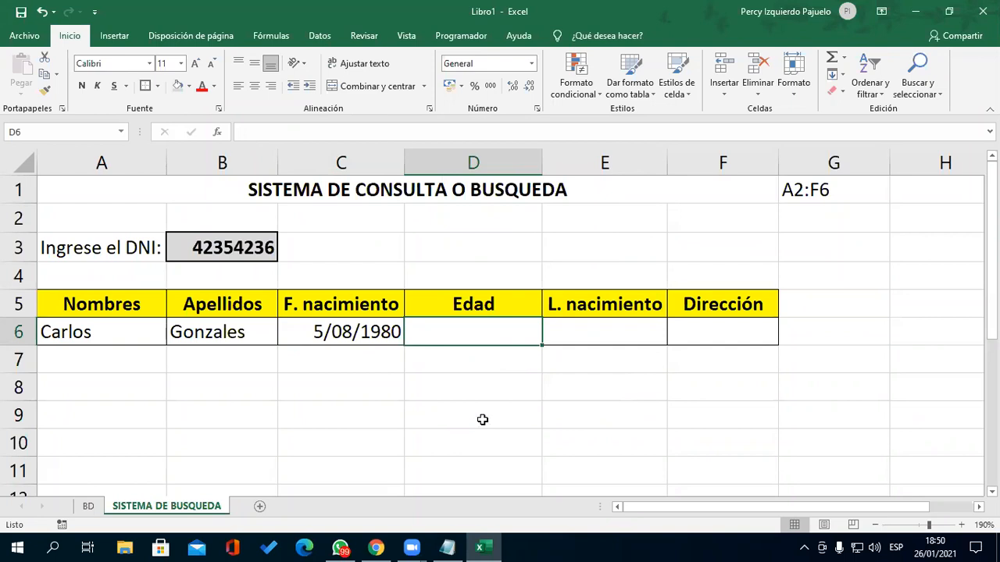
- Type the age formula =SIFECHA(C6,HOY(),"Y") in D6 without confirming it yet
type("=SI")
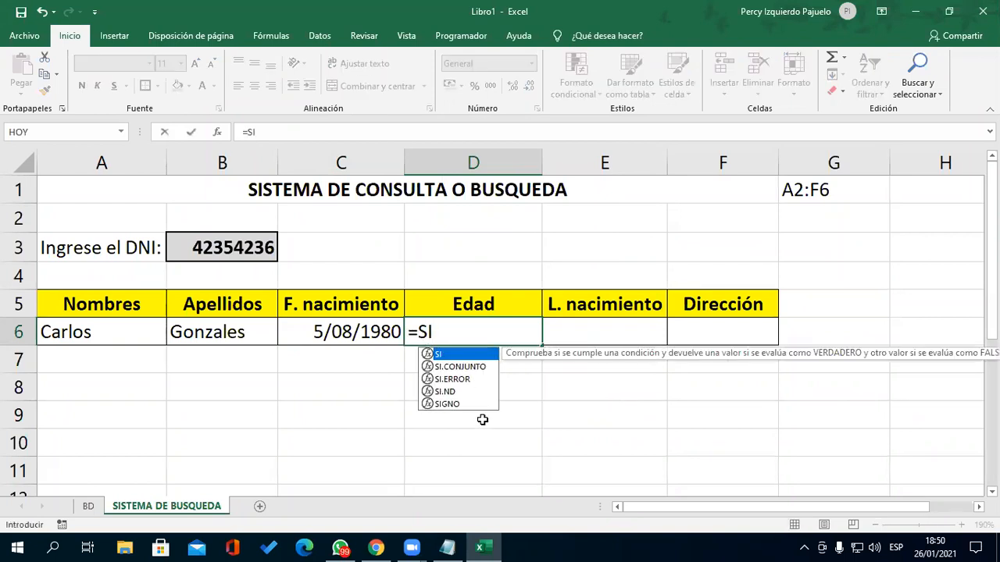
type("FECHA>(")
key("BackSpace")
key("BackSpace")
type("(")
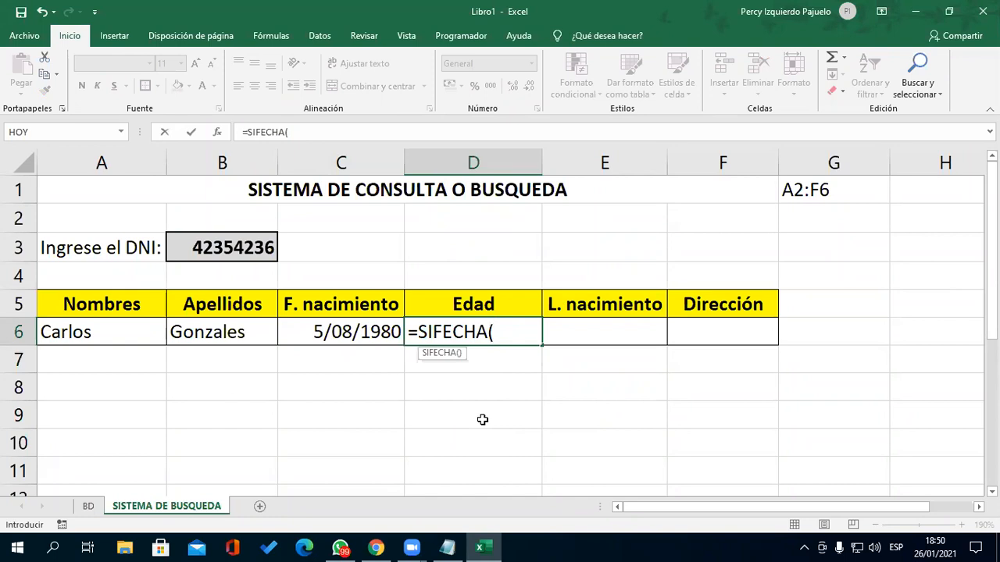
left_click(369, 330)
type(",HOY(")
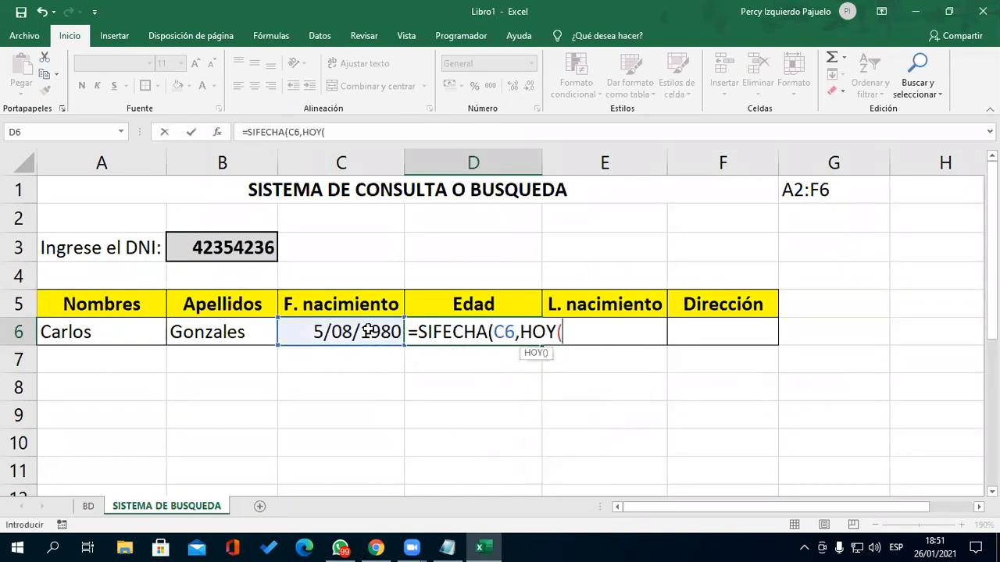
type("),\"")
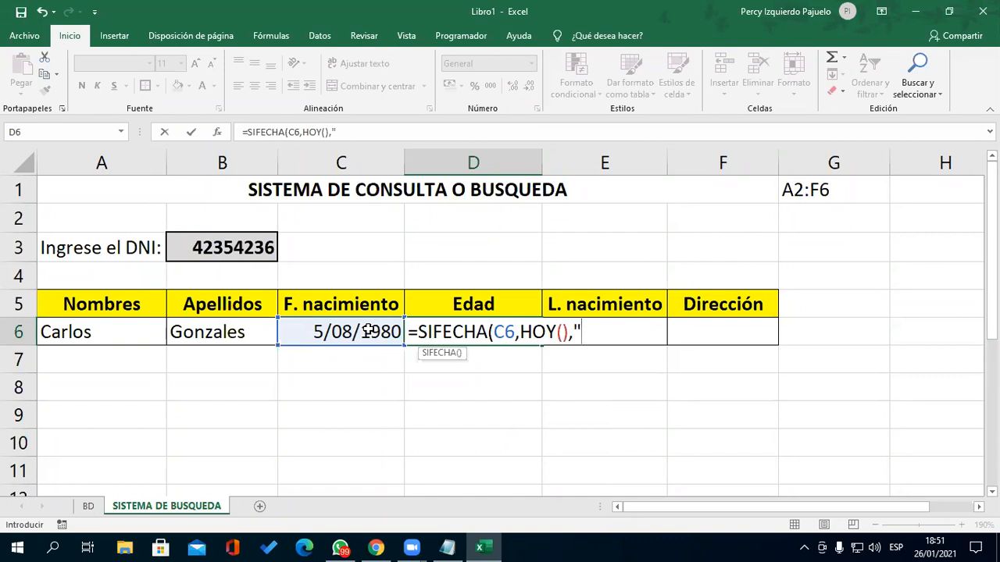
type("Y\")")
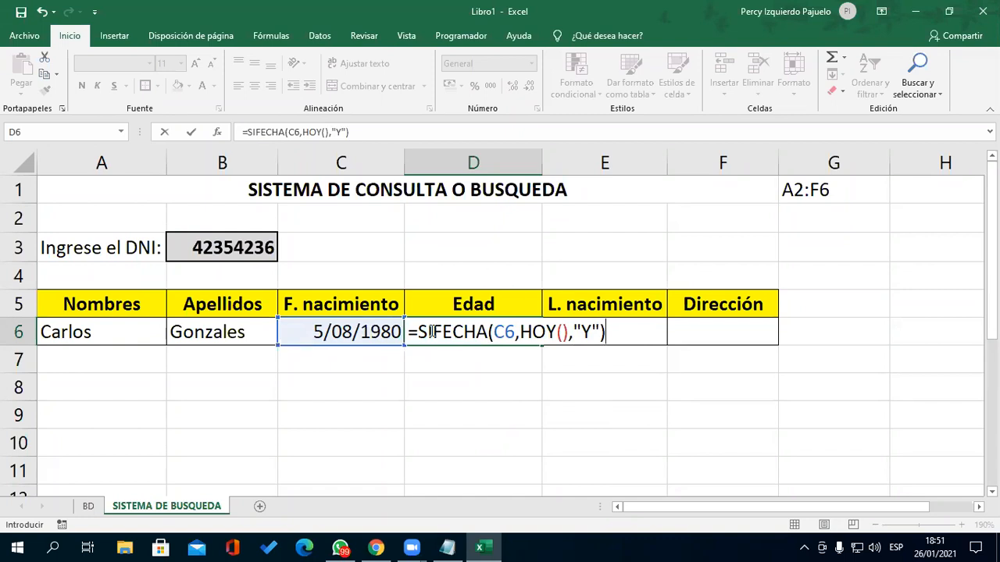
left_click_drag(413, 332, 531, 338)
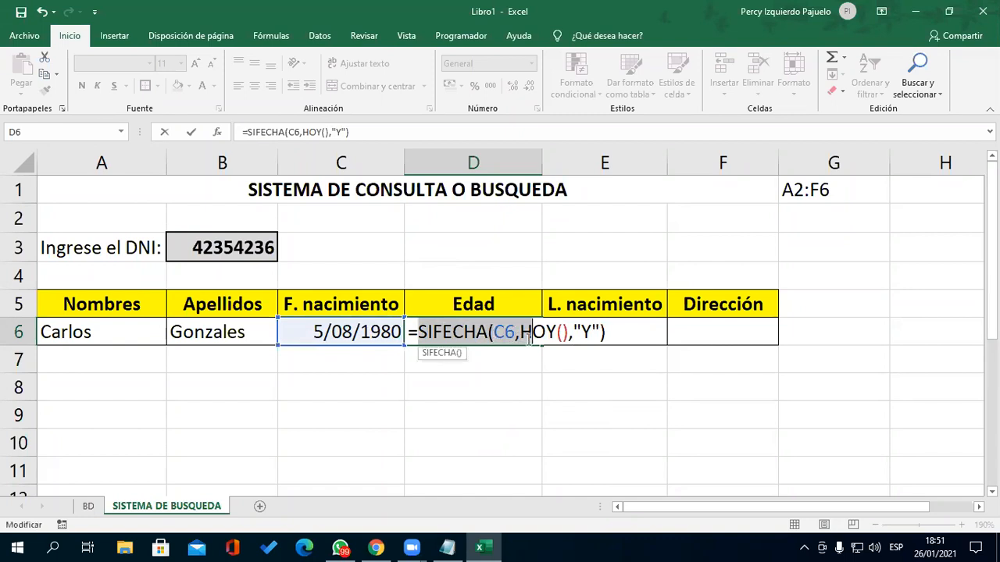
- Highlight the SIFECHA name, the C6 start date and the "Y" unit to explain the formula
left_click(443, 332)
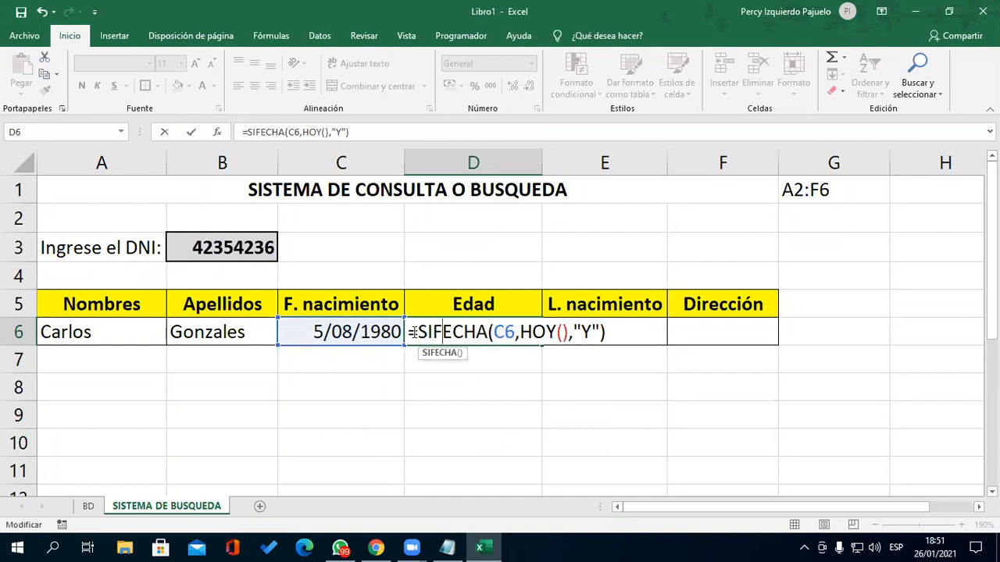
left_click_drag(421, 332, 570, 331)
left_click(499, 332)
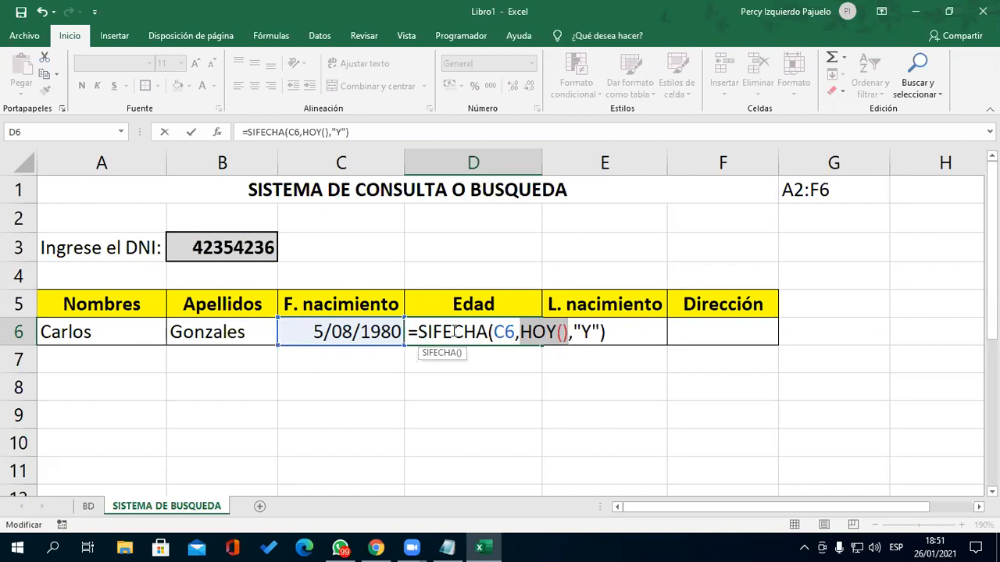
left_click_drag(492, 332, 601, 332)
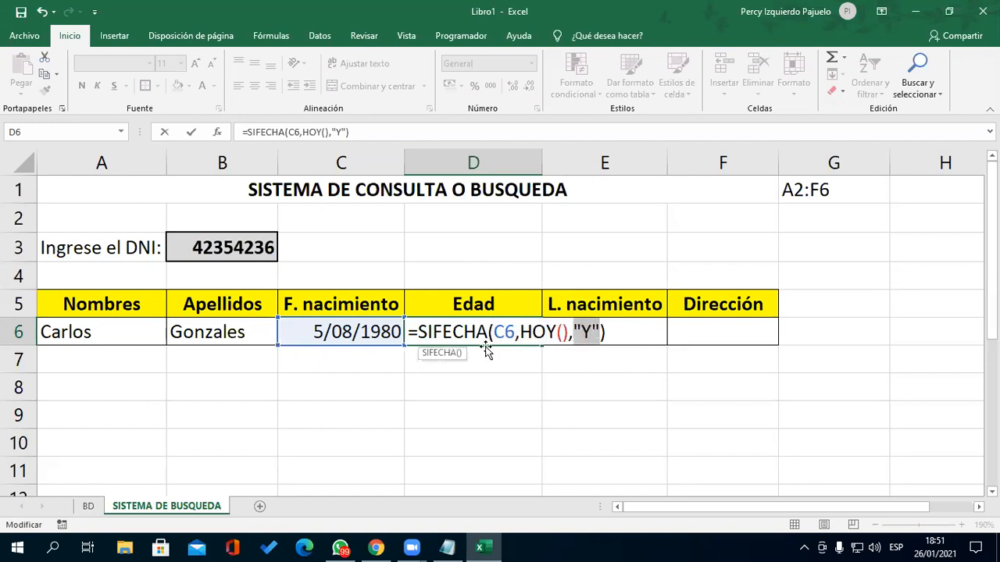
left_click(619, 337)
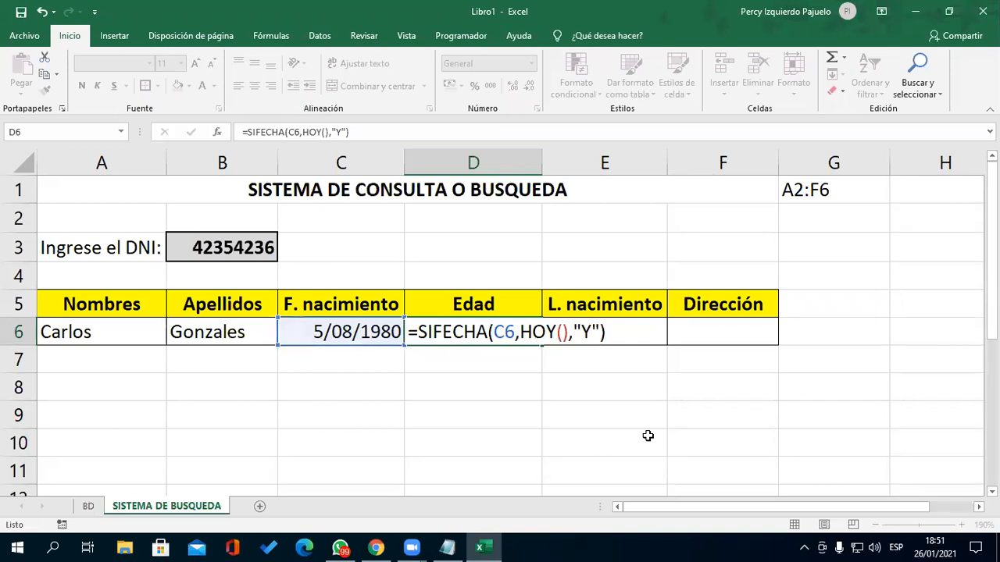
- Commit and recheck the D6 age formula, which returns 40
key("Return")
key("Up")
key("F2")
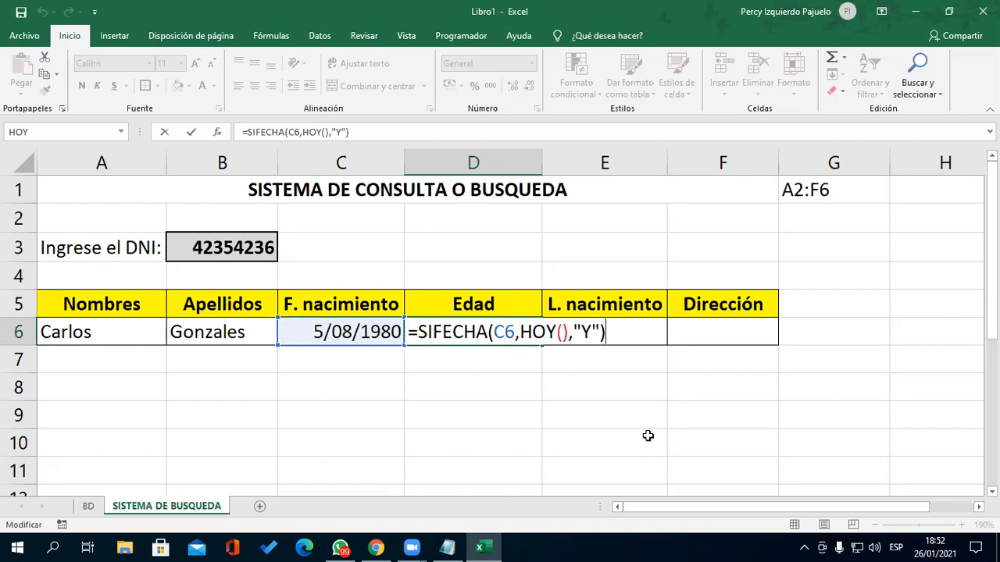
key("Return")
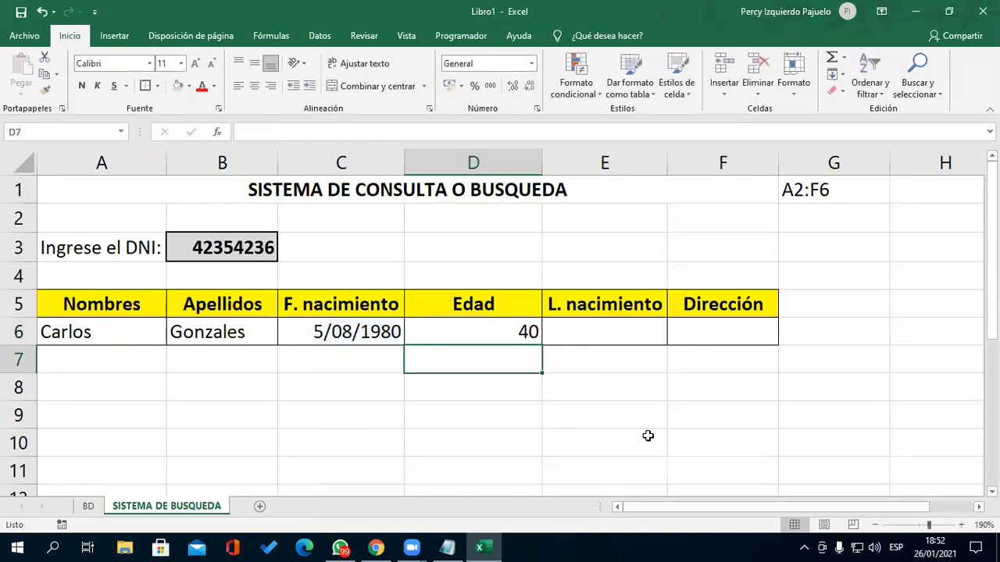
- Start a =BUSCA formula in the L. nacimiento cell E6
key("Up")
key("Right")
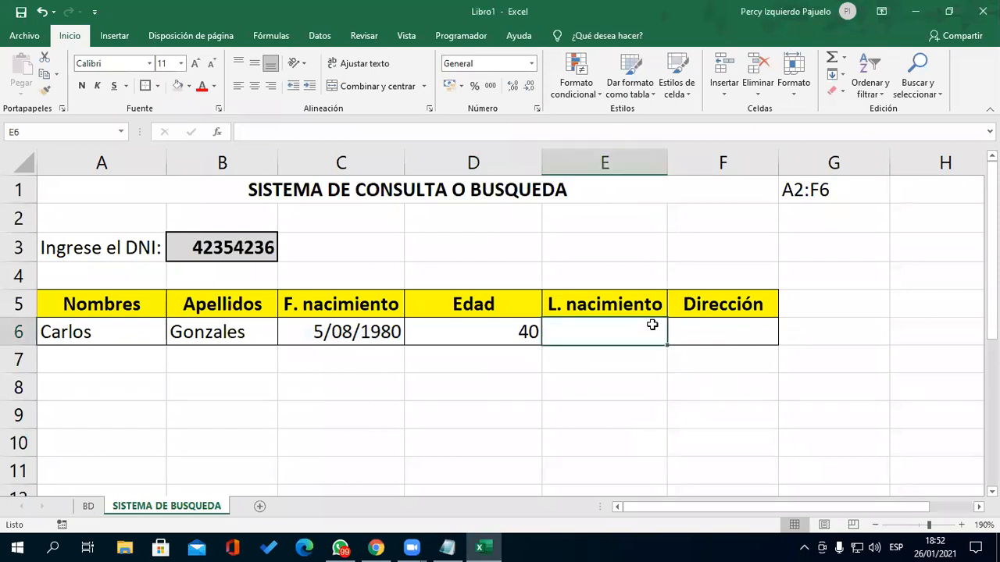
type("=BUSCA")
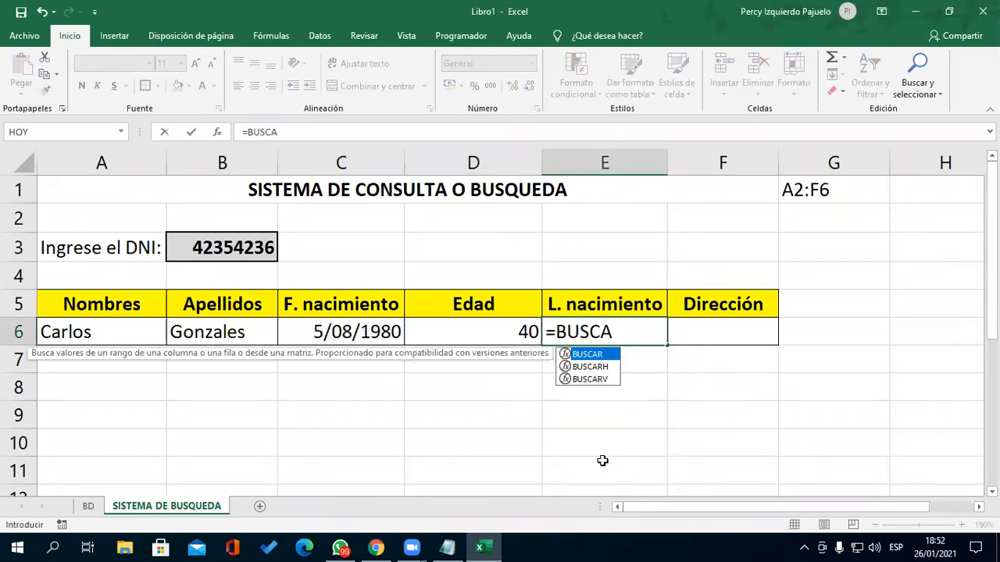
- Finish =BUSCARV(B3,BD!A2:F6,5,FALSO) in E6, fixing the FALSO typo, so it returns Tumbes
key("Down")
key("Down")
key("Tab")
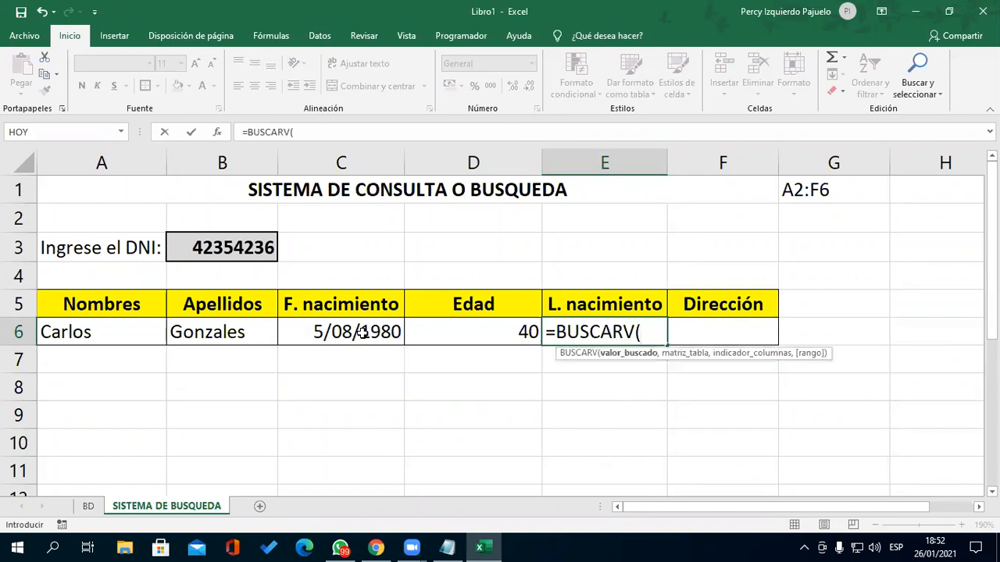
left_click(254, 250)
type(",")
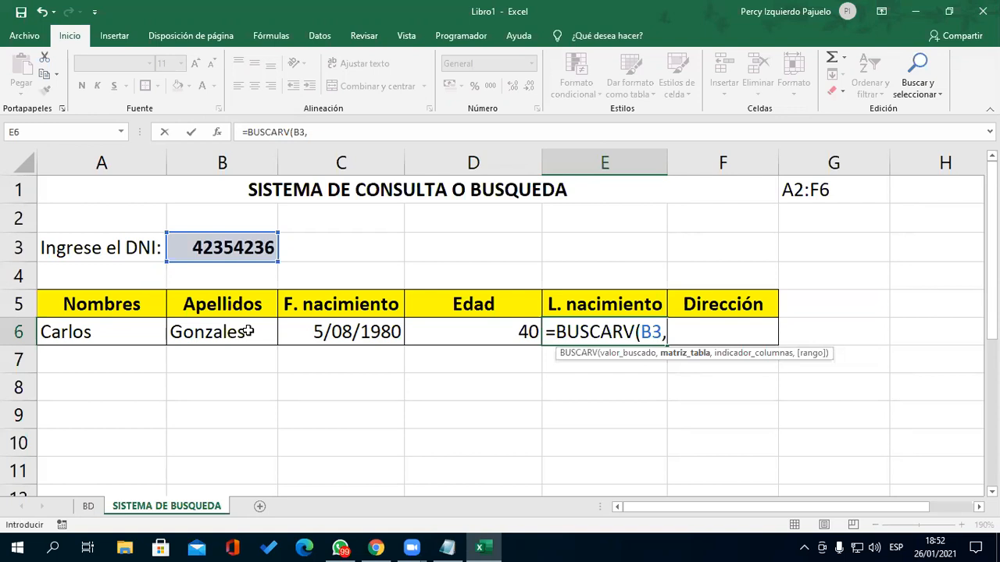
type("BD")
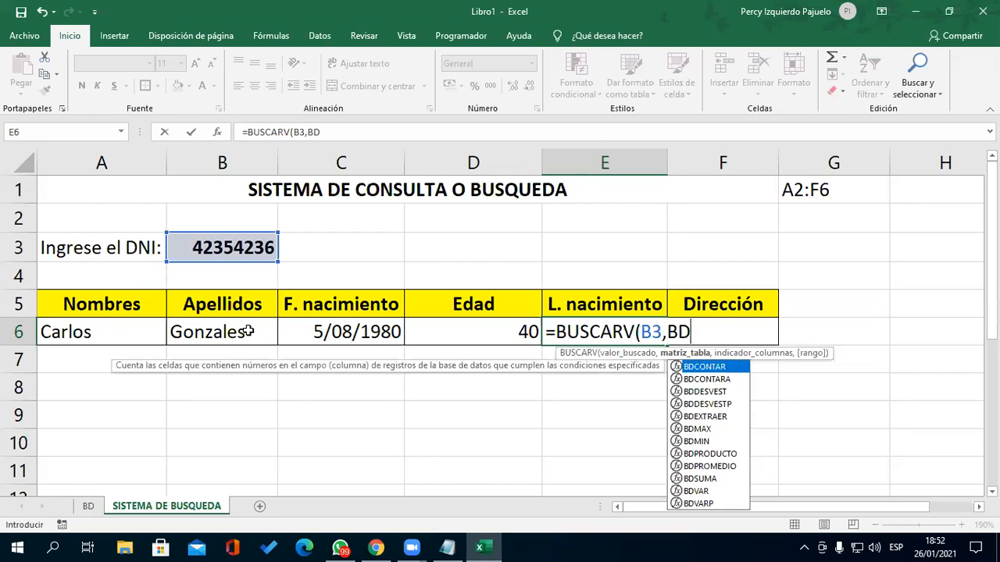
type("!A2:")
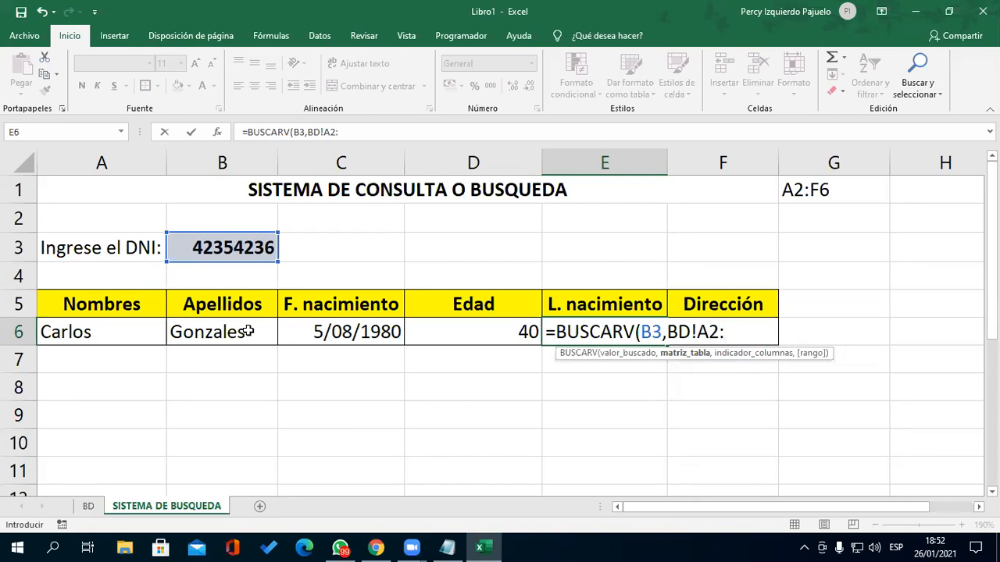
type("F6,")
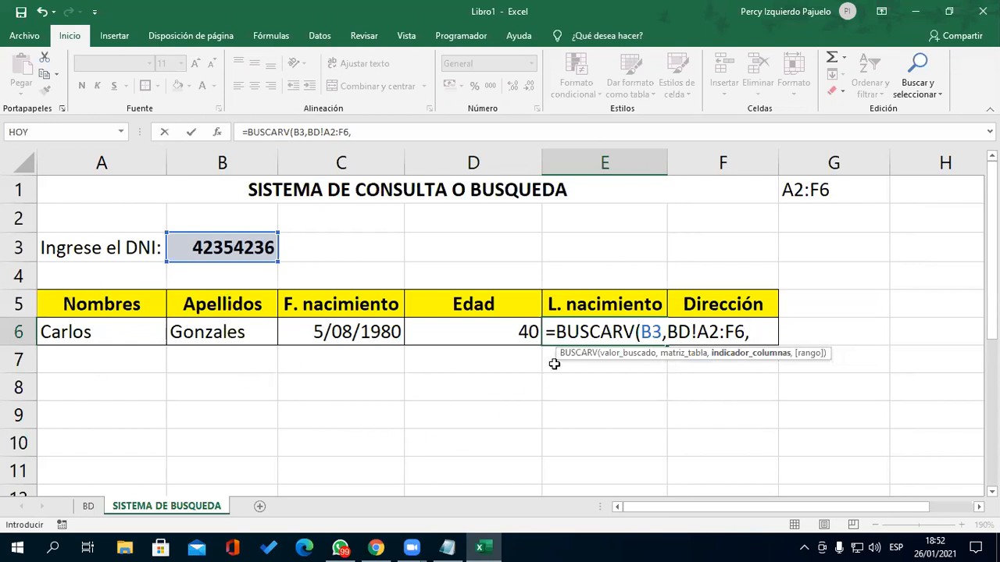
type("5,FASLSO)")
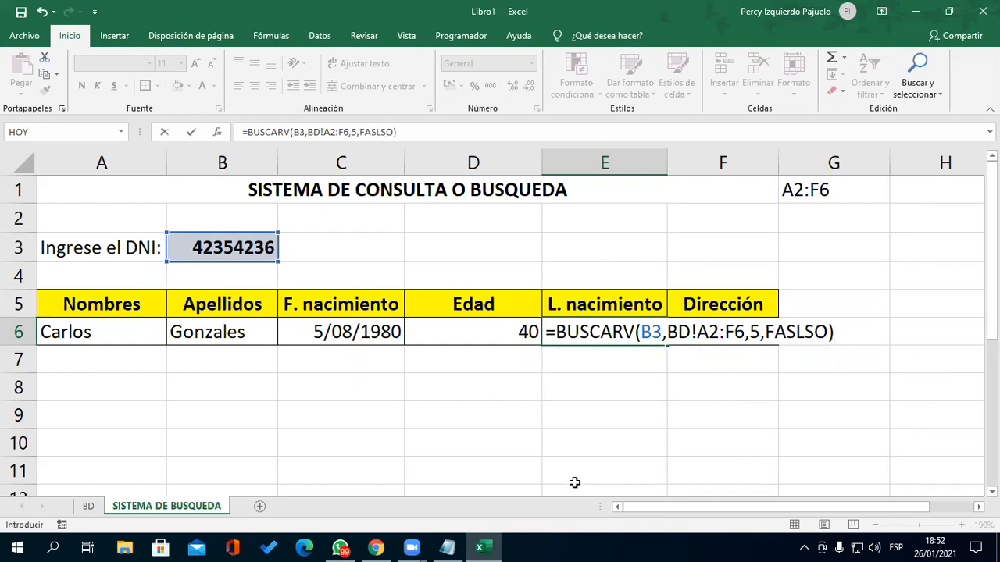
key("BackSpace")
key("BackSpace")
key("BackSpace")
key("BackSpace")
key("BackSpace")
type("LSO)")
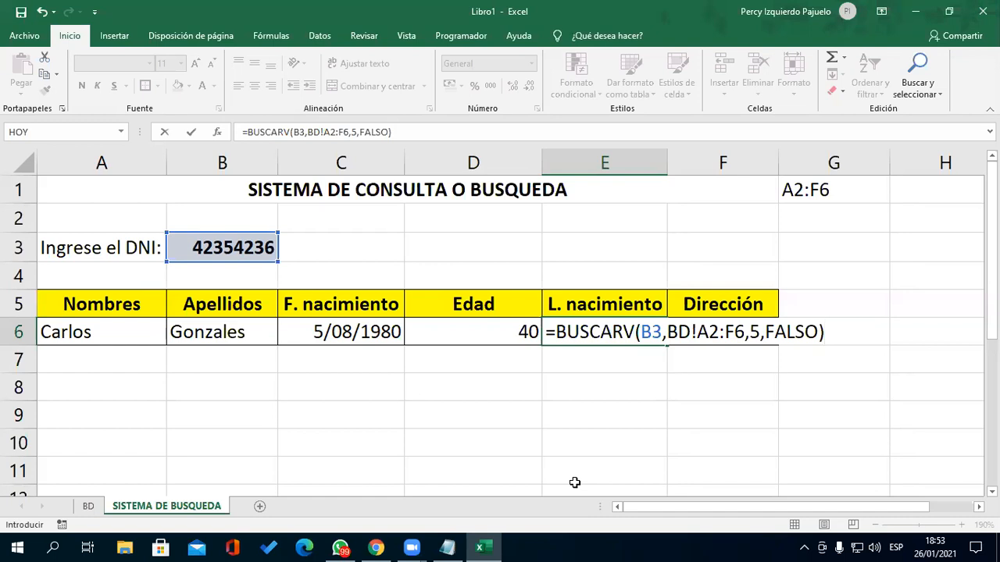
key("Return")
key("Up")
- Start =BUSCARV in F6 with B3 as lookup value and table BD!A2:F6
key("Right")
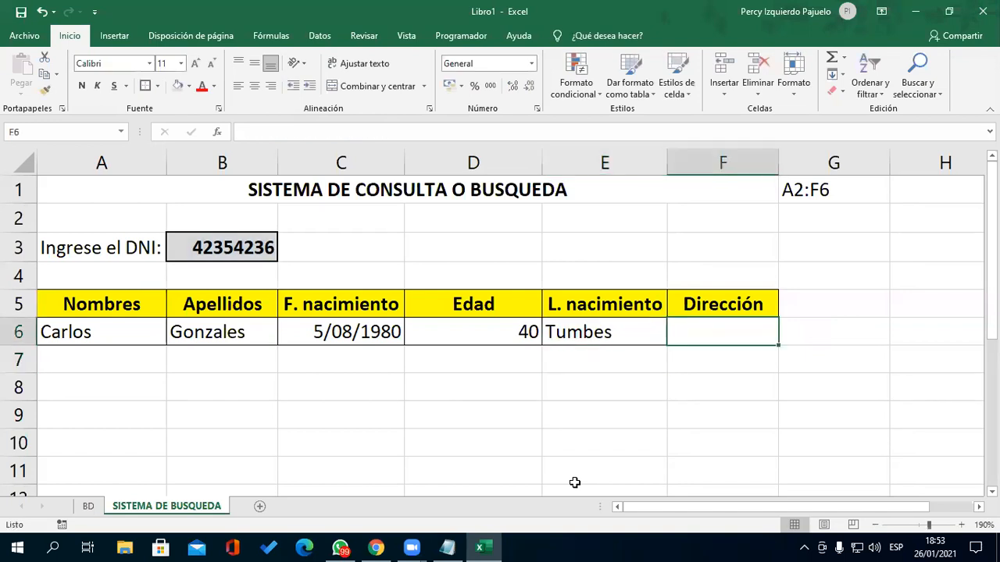
type("=")
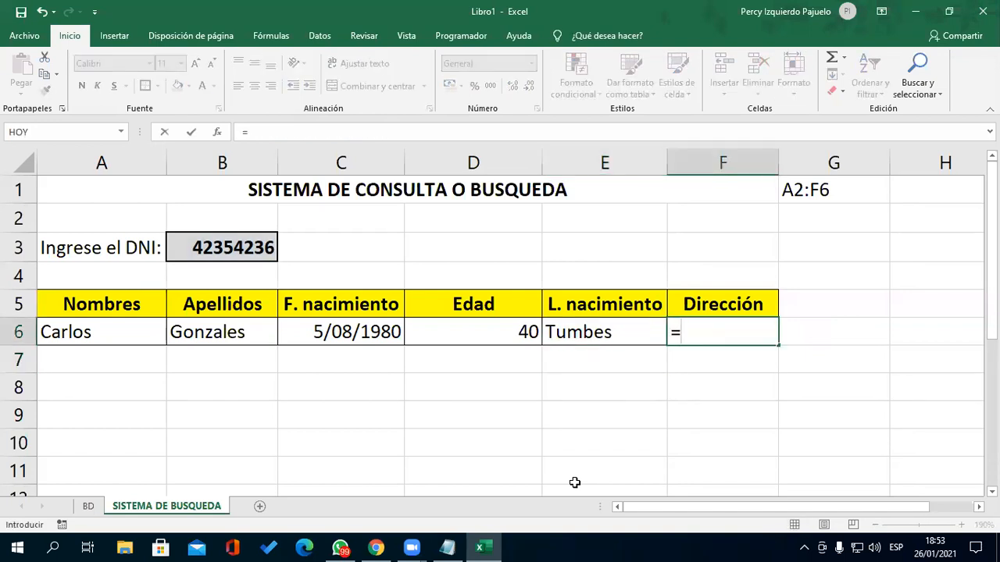
type("B")
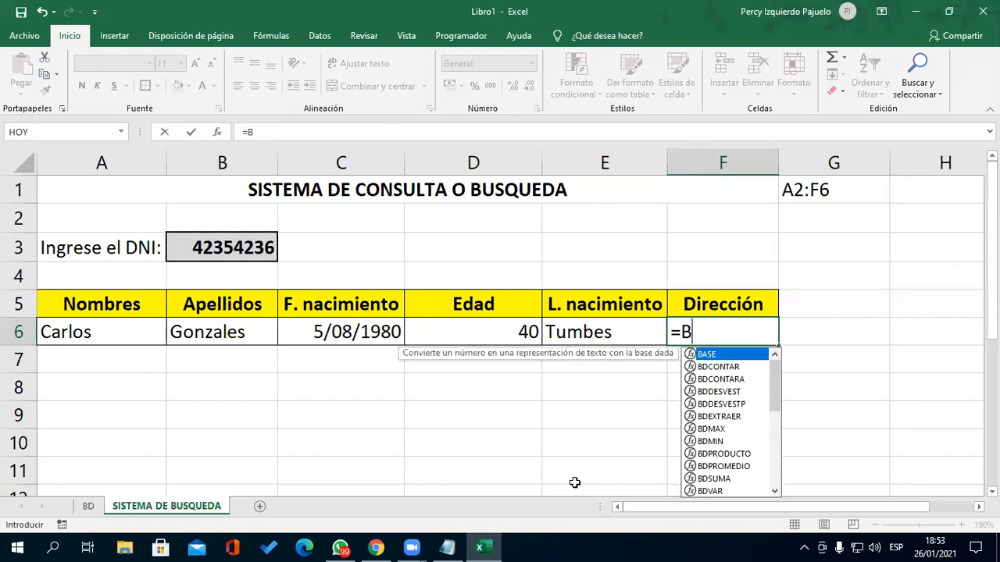
type("USCARV(")
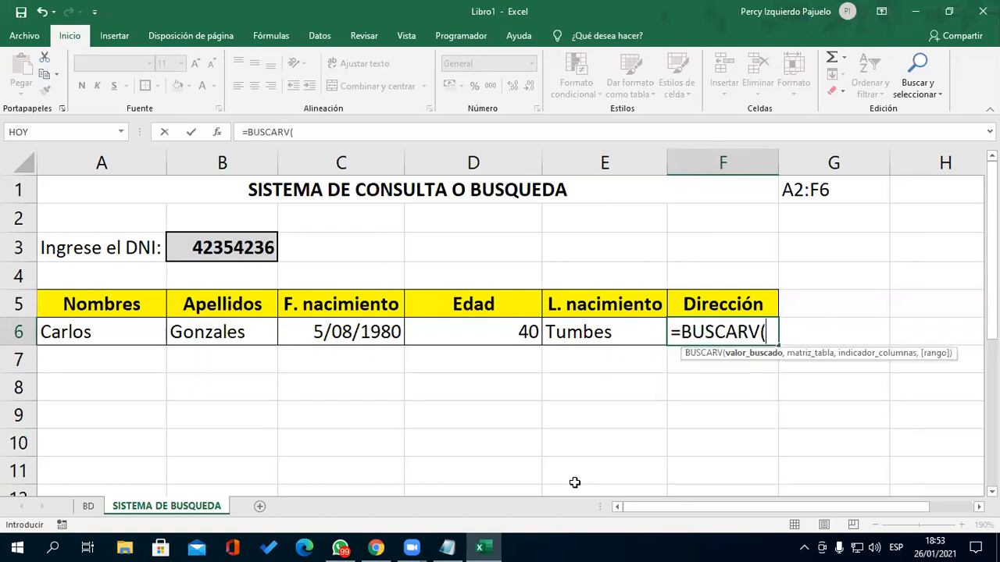
left_click(231, 247)
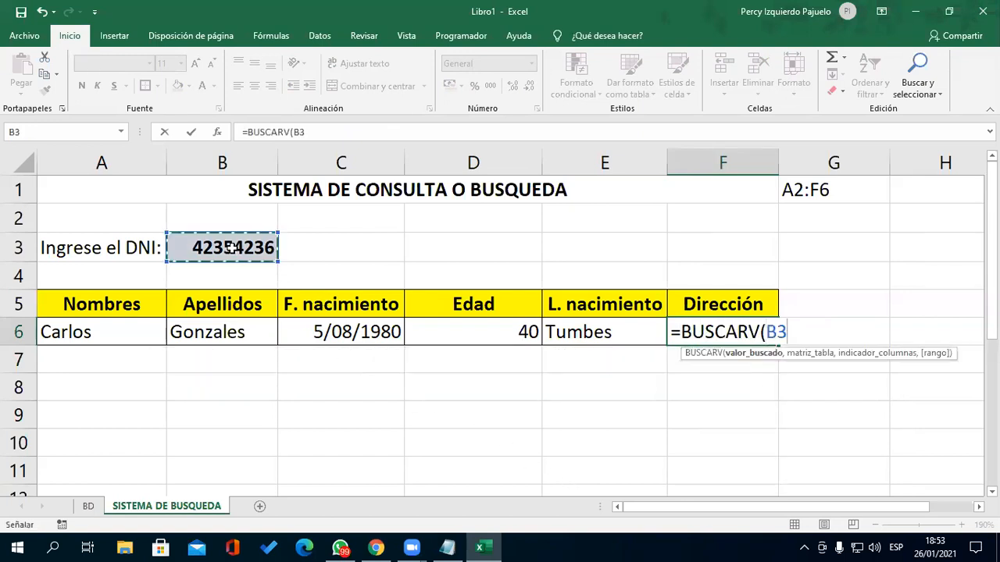
type(",")
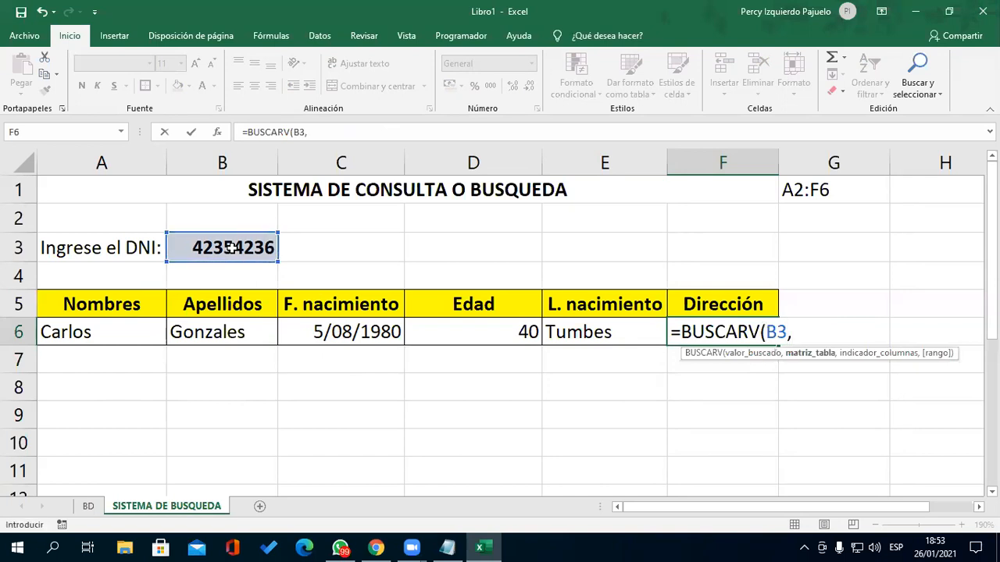
type("BD")
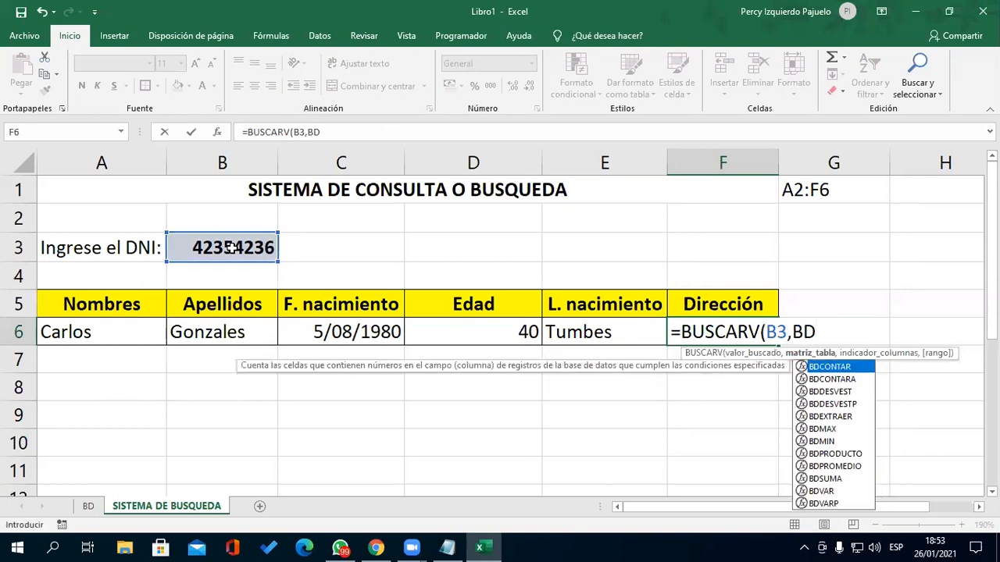
type("!A2")
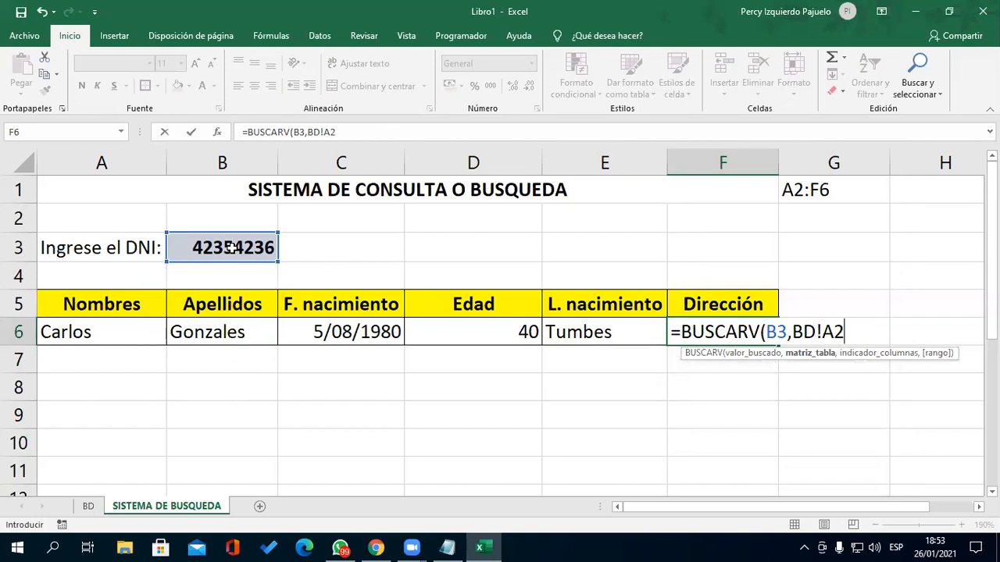
type(":F")
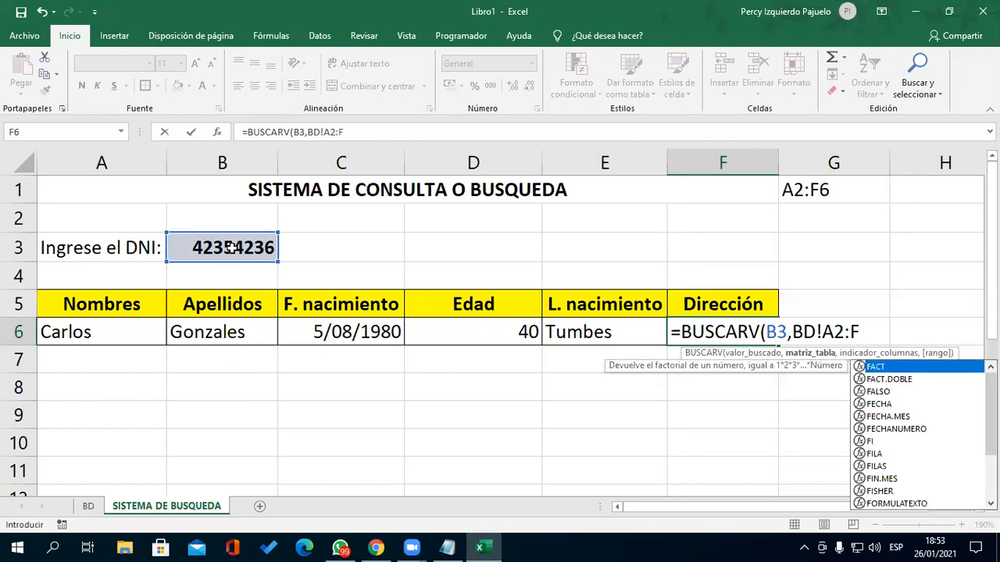
type("6,")
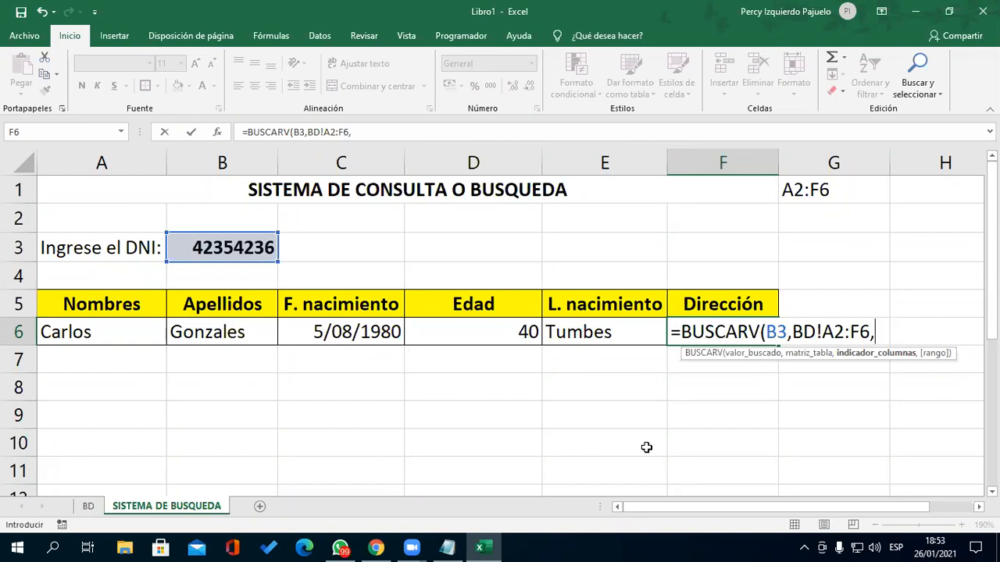
- Finish it with column 6 and a corrected FALSO, then widen column F to fit the address
type("6,FASL")
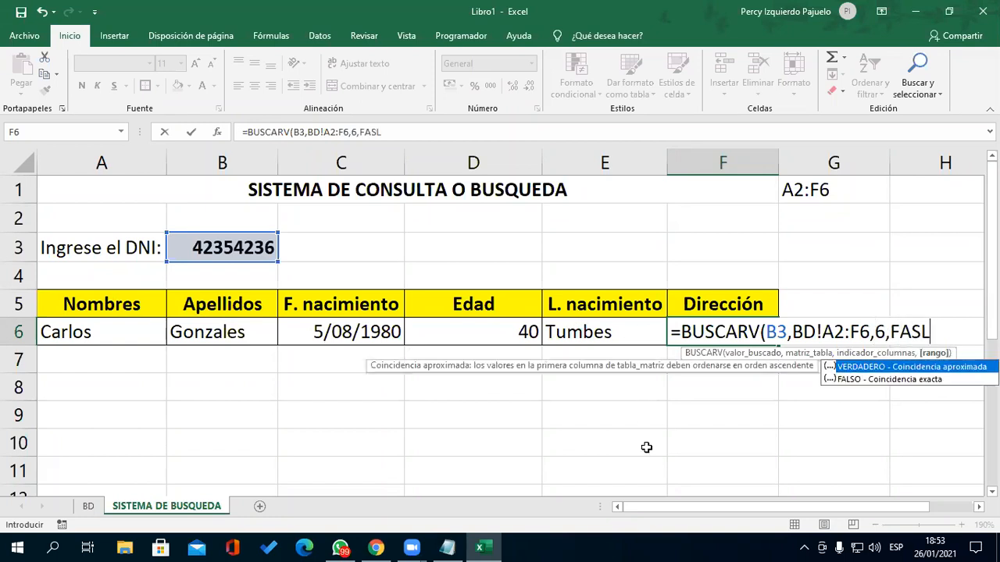
type("SO)")
key("BackSpace")
key("BackSpace")
key("BackSpace")
key("BackSpace")
key("BackSpace")
type("LASO)")
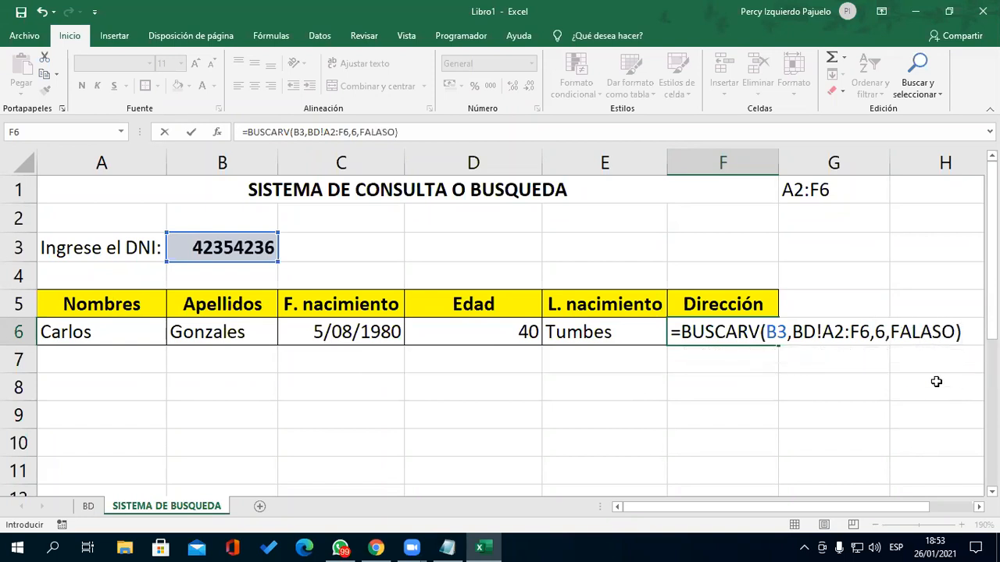
left_click(919, 334)
key("Delete")
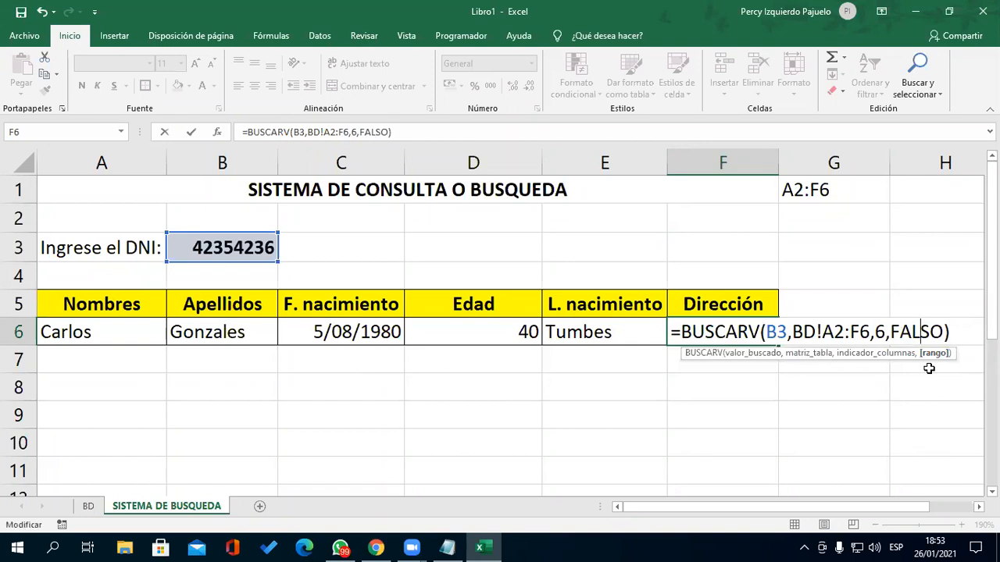
key("Right")
key("Right")
key("Right")
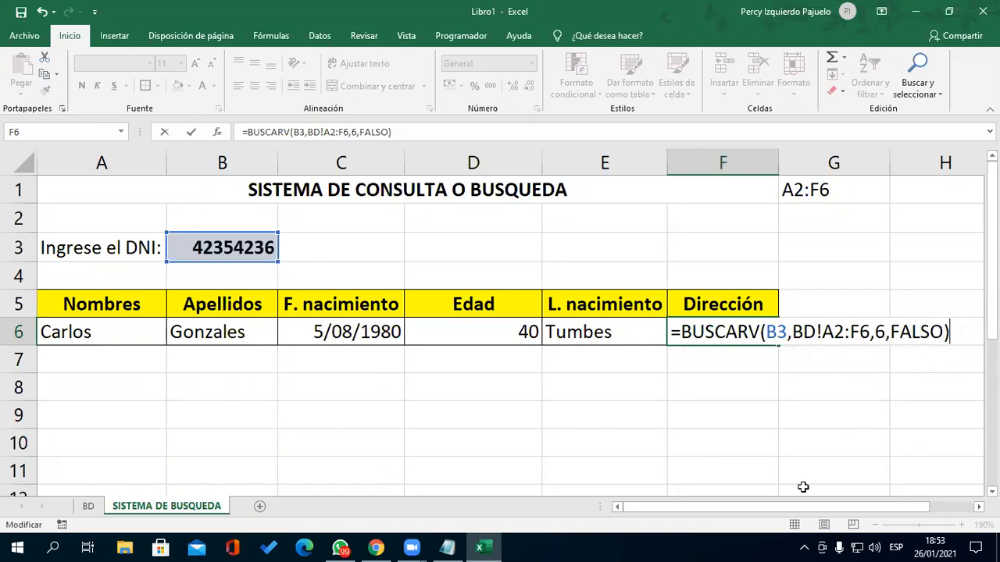
key("Return")
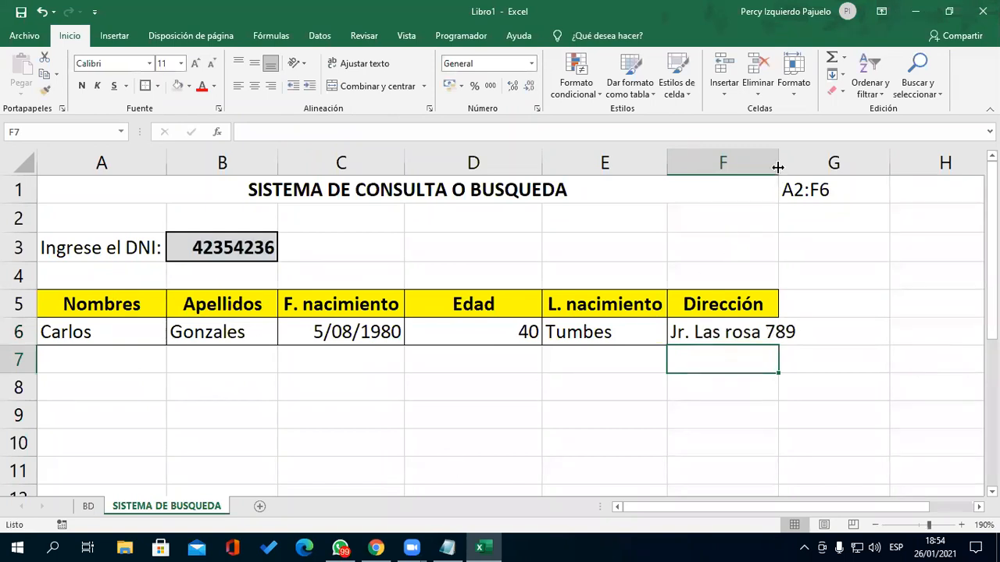
left_click_drag(776, 163, 803, 164)
- Delete the A2:F6 note from cell G1
left_click(818, 188)
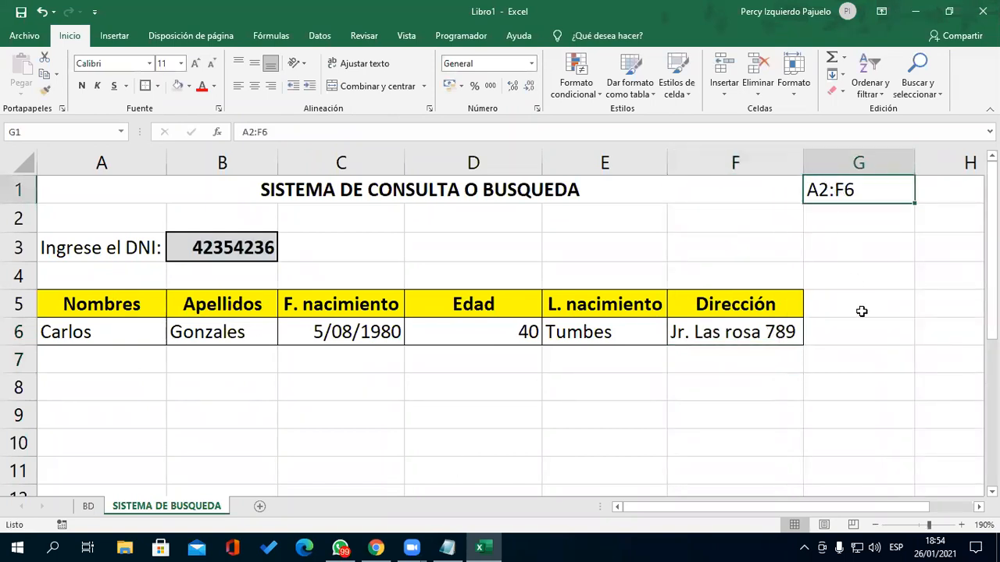
key("Delete")
left_click(355, 380)
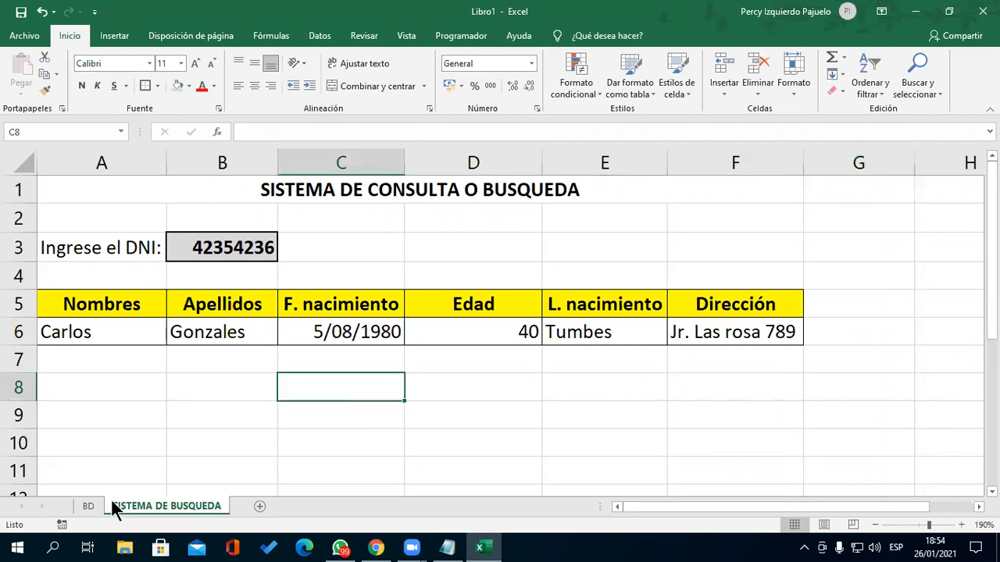
- Copy the DNI from BD!A5 and paste it as a value into B3
left_click(87, 506)
left_click(82, 277)
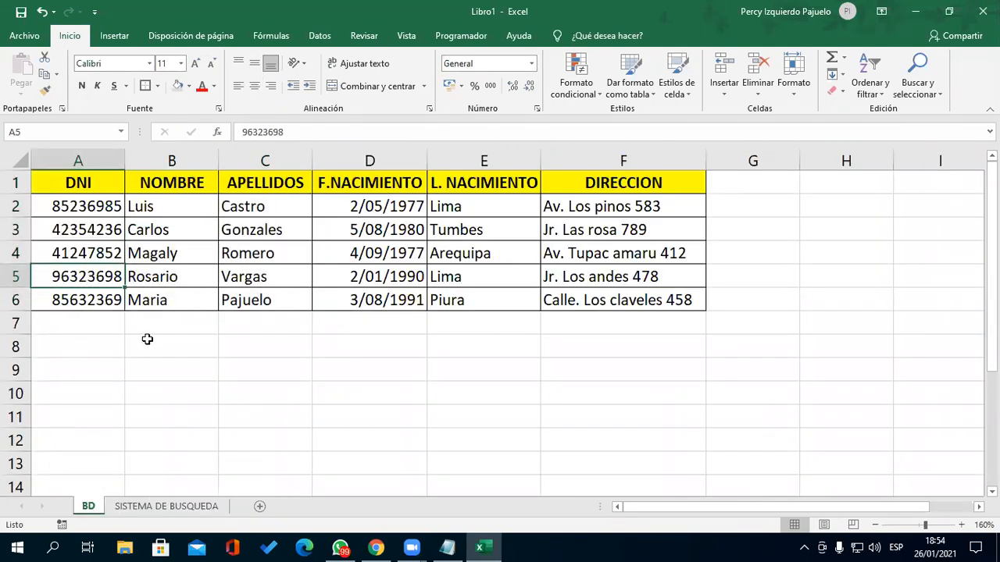
key("ctrl+c")
left_click(168, 506)
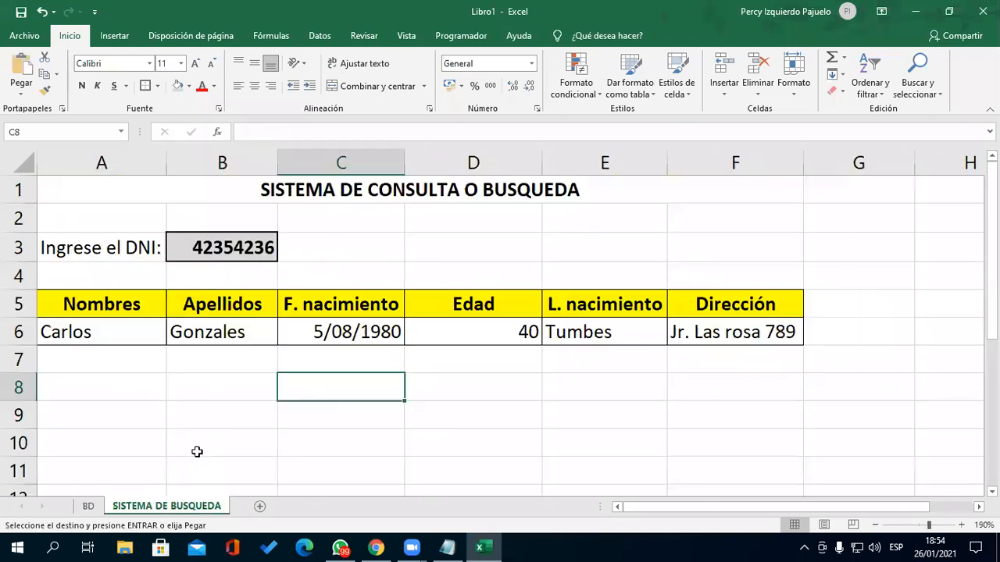
left_click(227, 247)
left_click(21, 90)
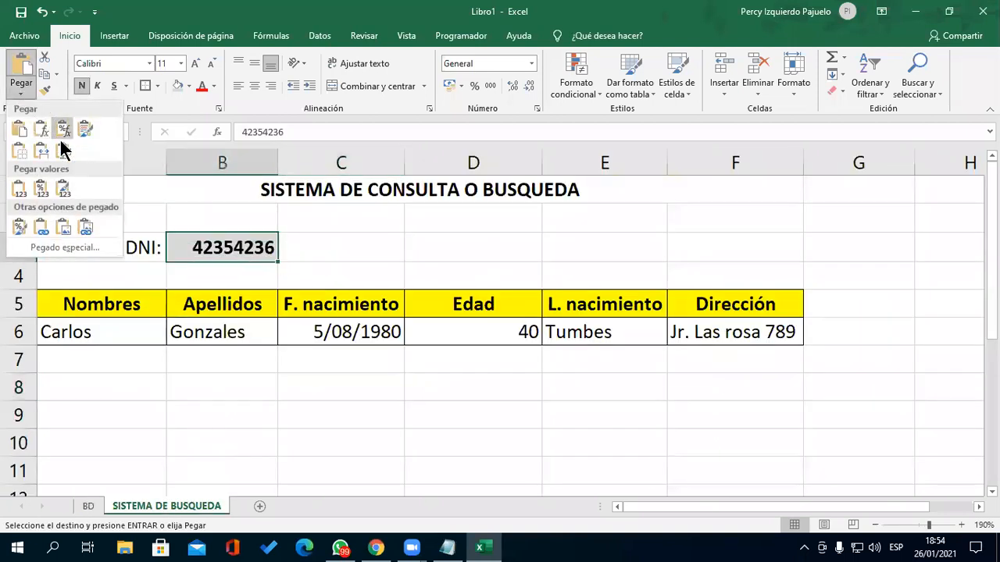
left_click(63, 188)
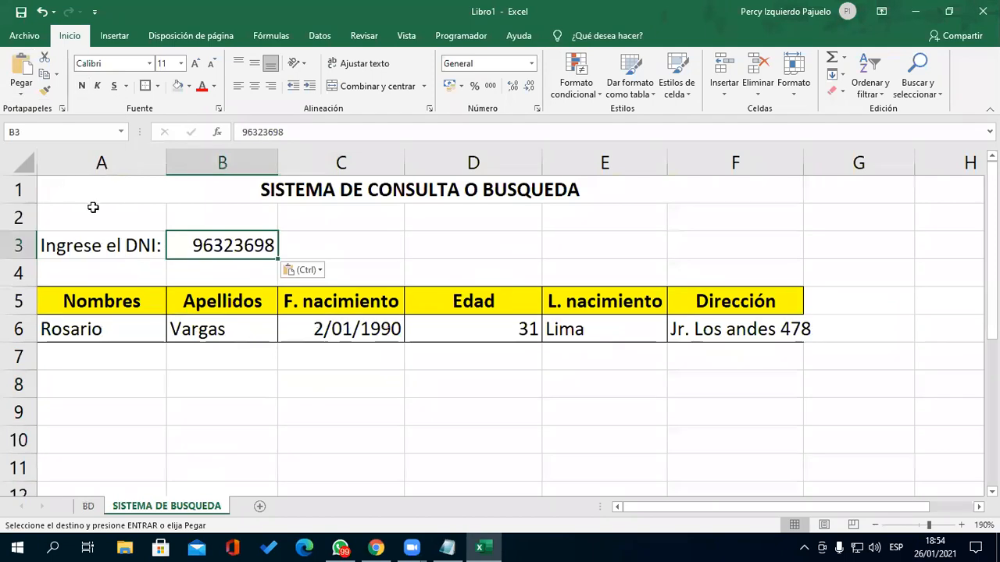
- Make the B3 DNI bold and widen column F a little more
left_click(145, 85)
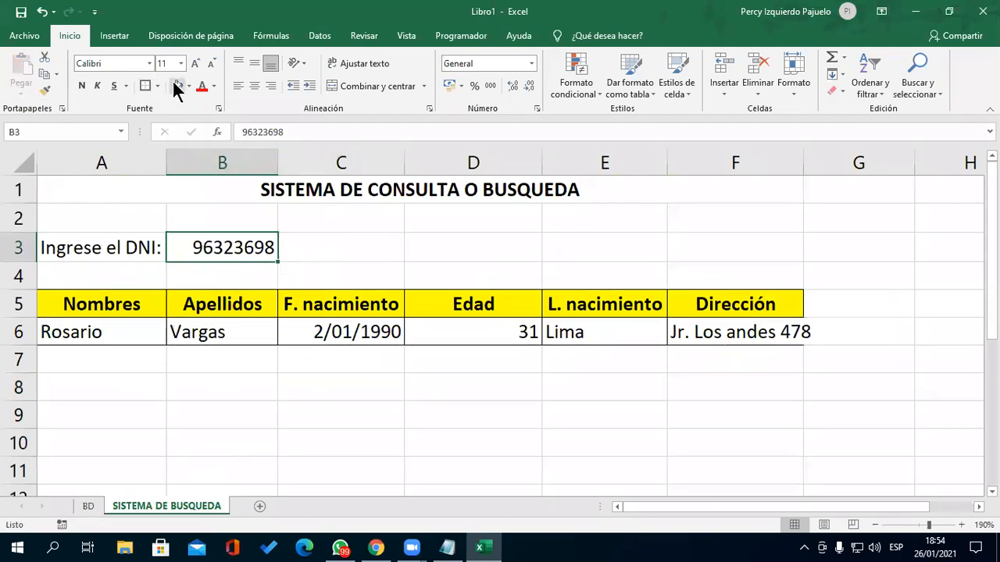
left_click(81, 85)
left_click(466, 252)
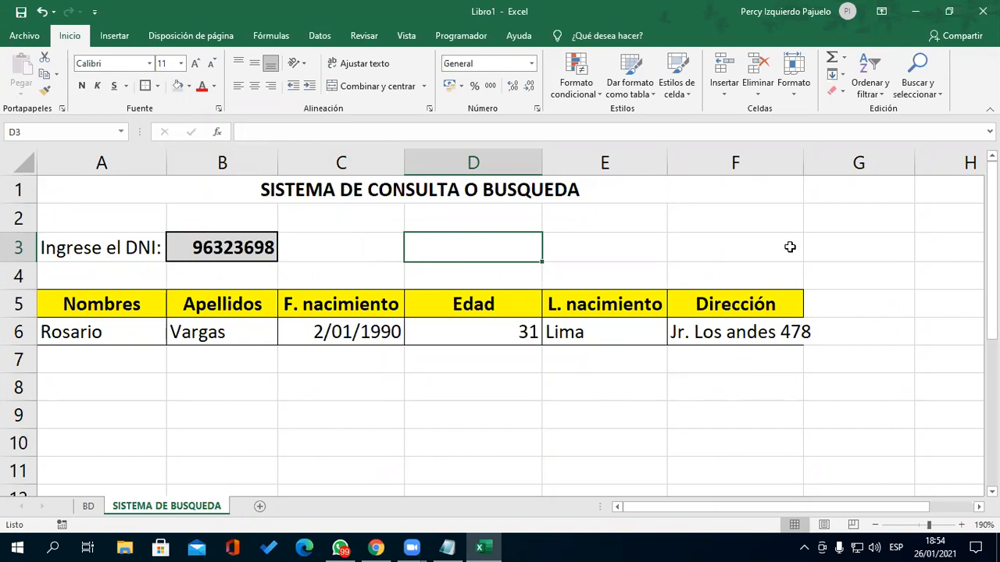
left_click_drag(802, 163, 818, 163)
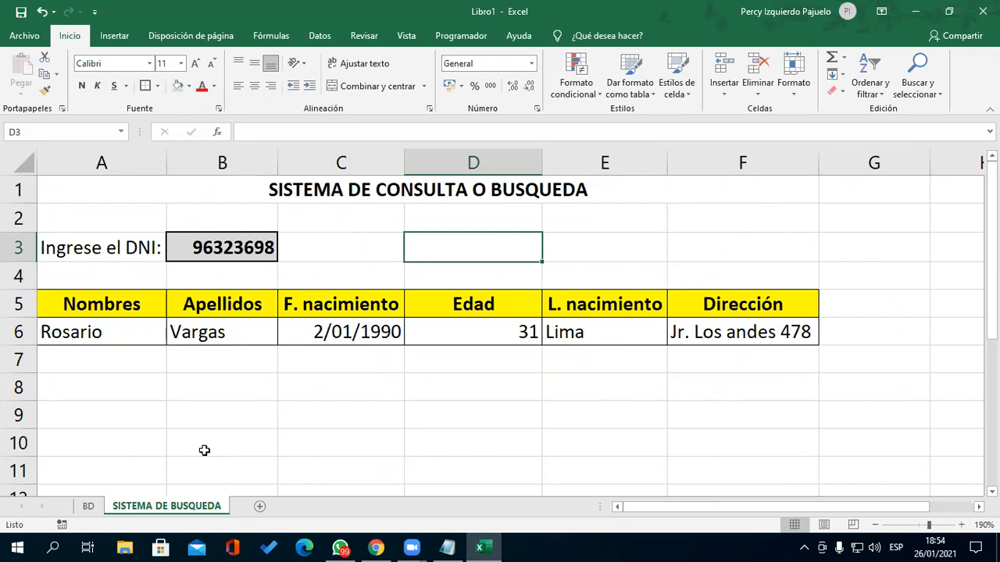
left_click(91, 506)
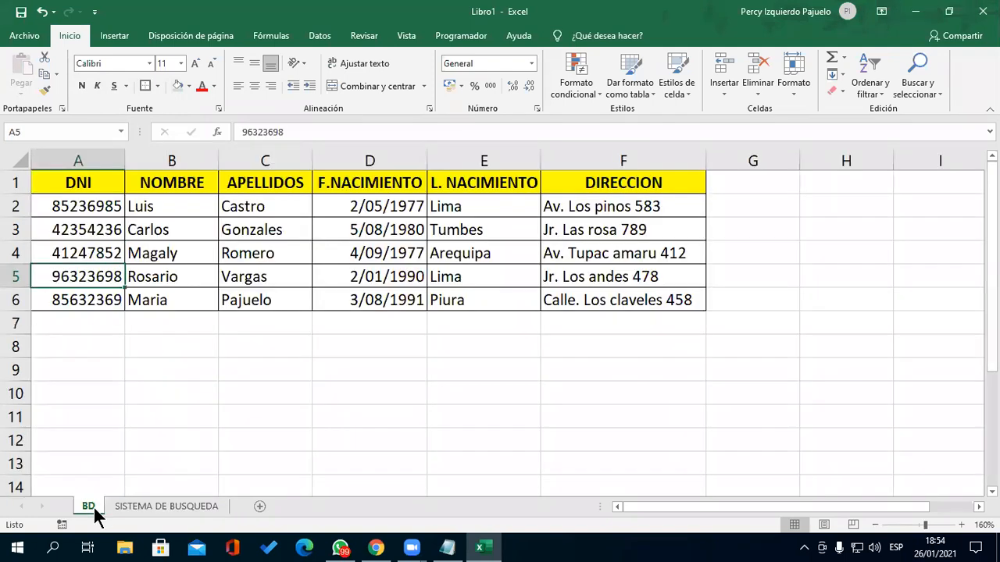
left_click(70, 320)
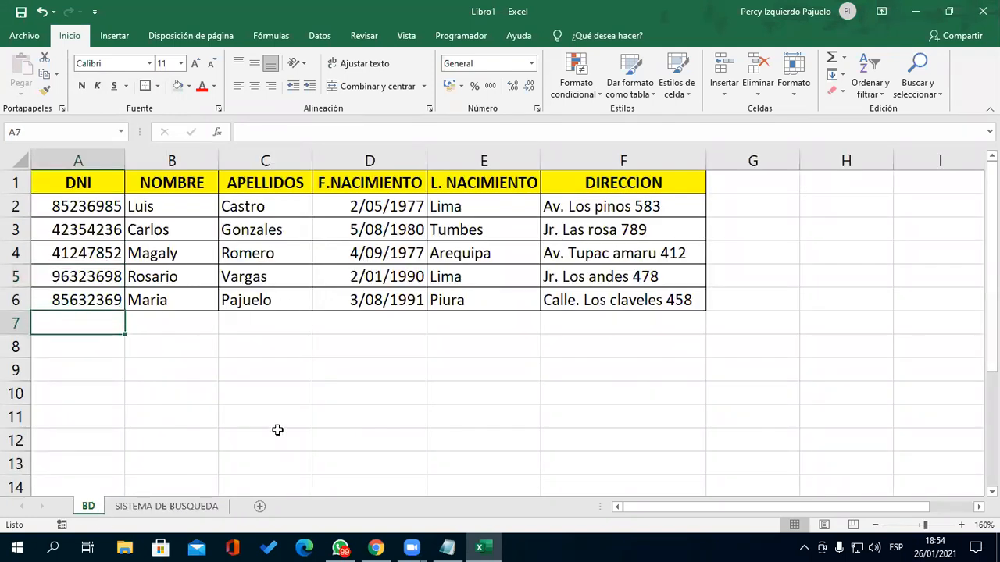
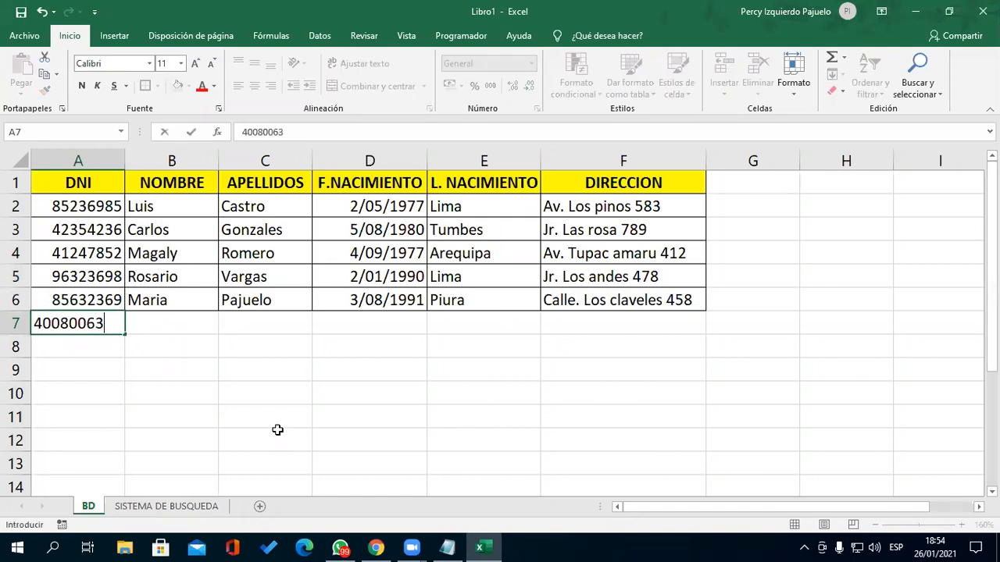
key("Return")
key("Up")
key("Right")
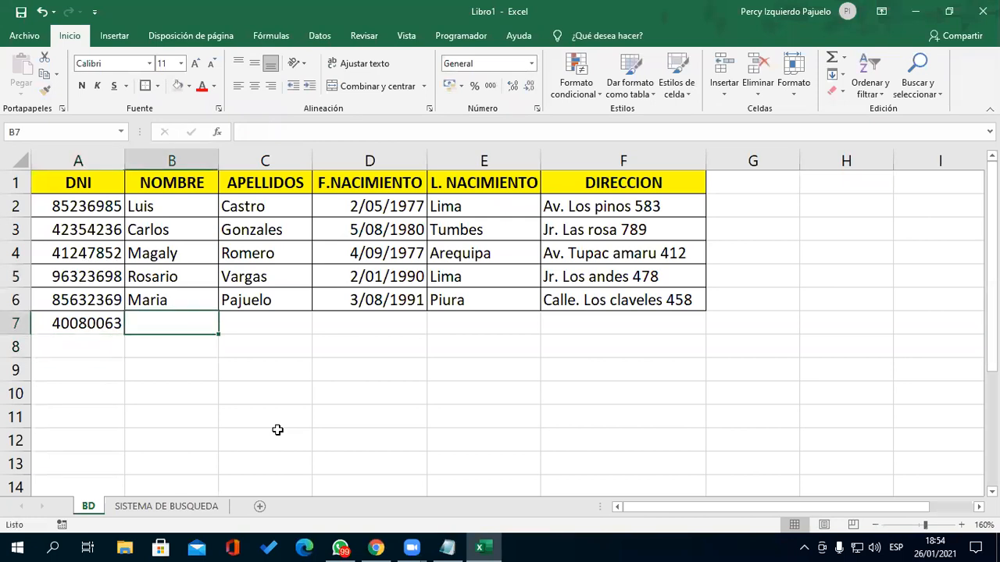
type("PER")
key("BackSpace")
key("BackSpace")
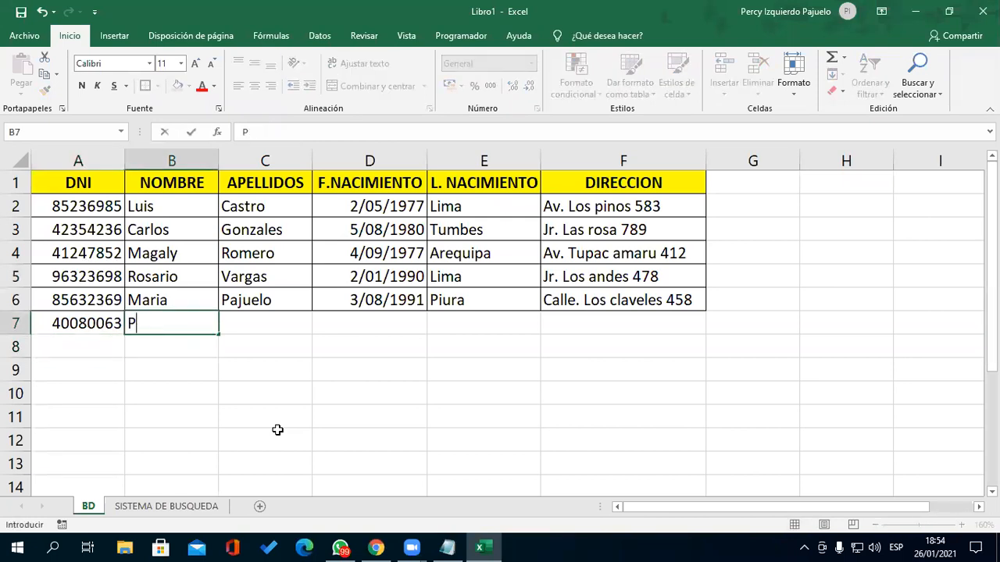
type("ercy")
key("Return")
left_click(215, 505)
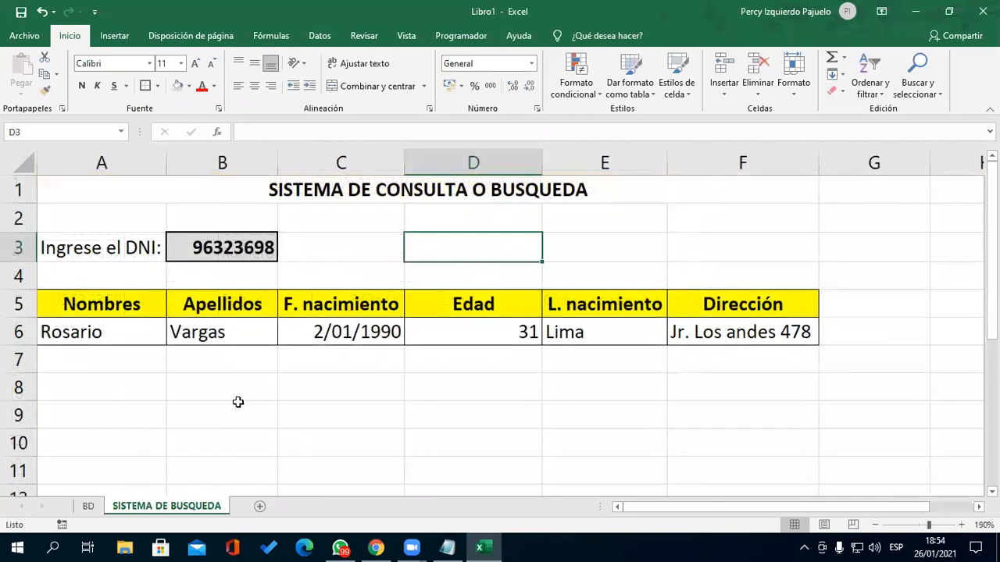
left_click(236, 249)
key("Return")
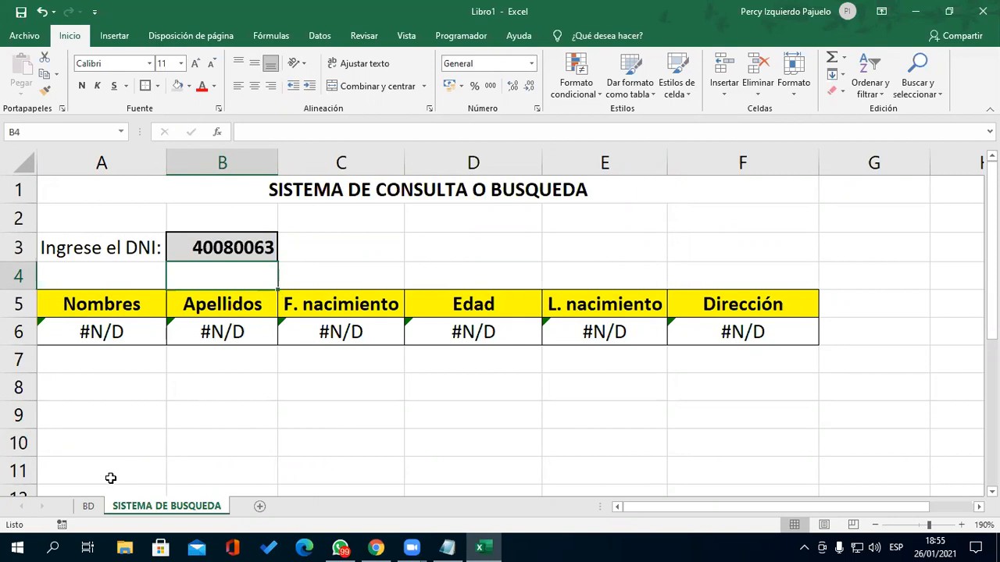
- Paste the BD!A5 DNI as a value into B3 in bold, restoring the full record with age 31
left_click(89, 507)
left_click(93, 275)
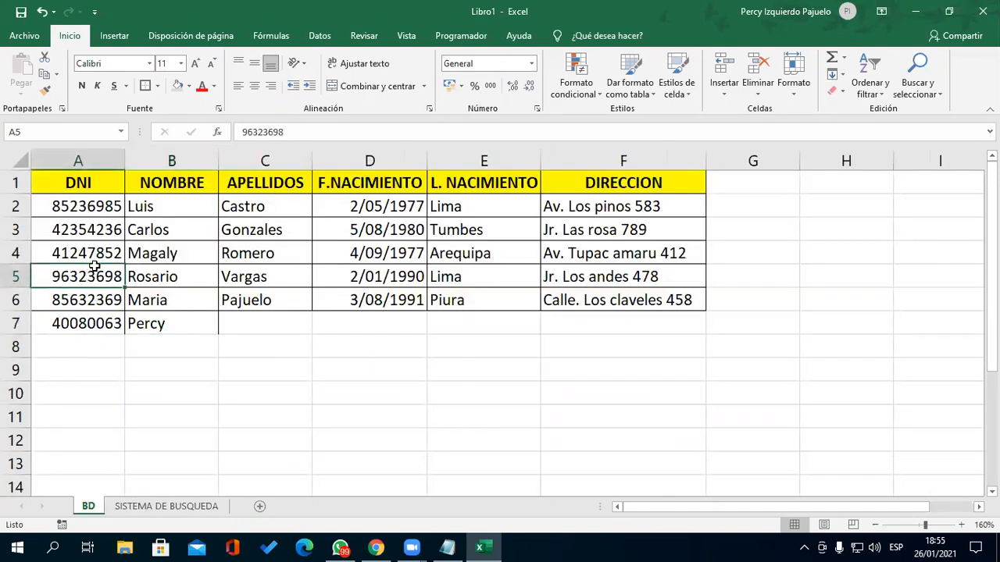
key("ctrl+c")
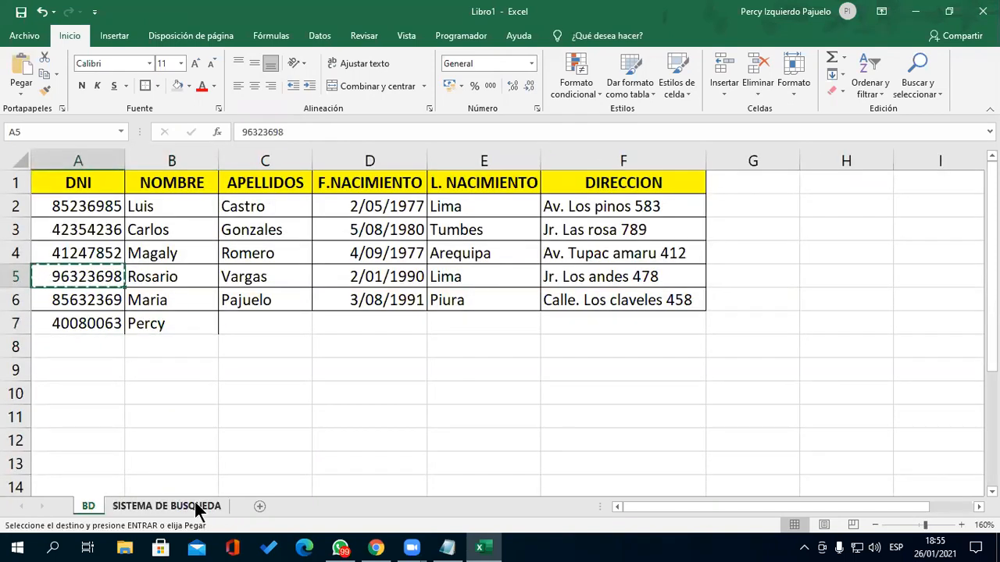
left_click(196, 506)
left_click(211, 251)
left_click(21, 94)
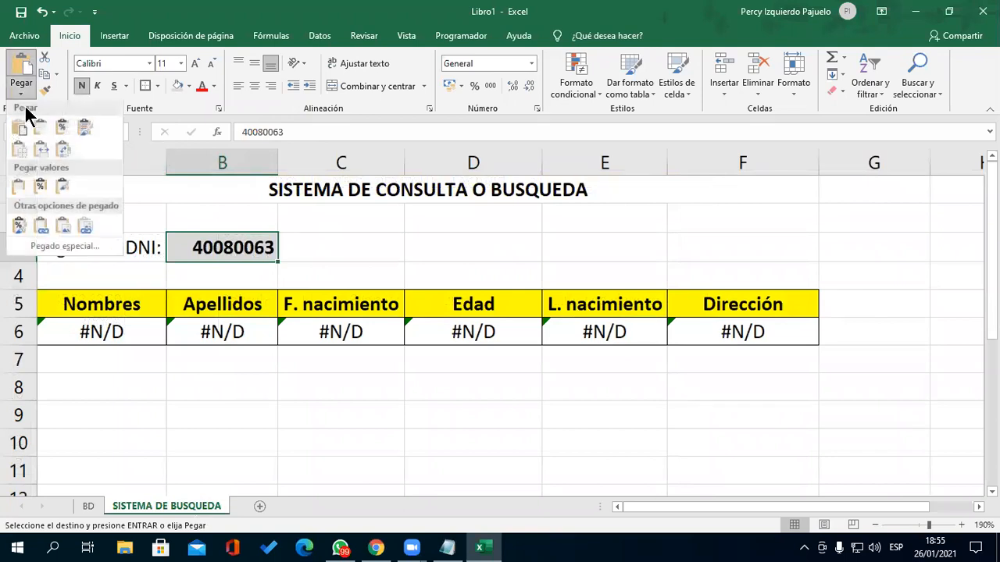
left_click(62, 186)
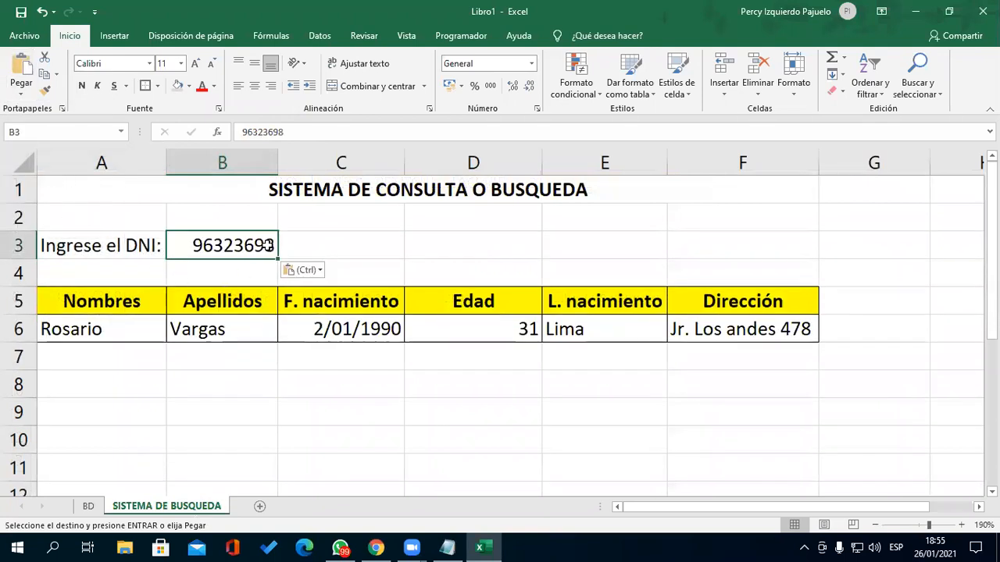
left_click(83, 86)
left_click(352, 420)
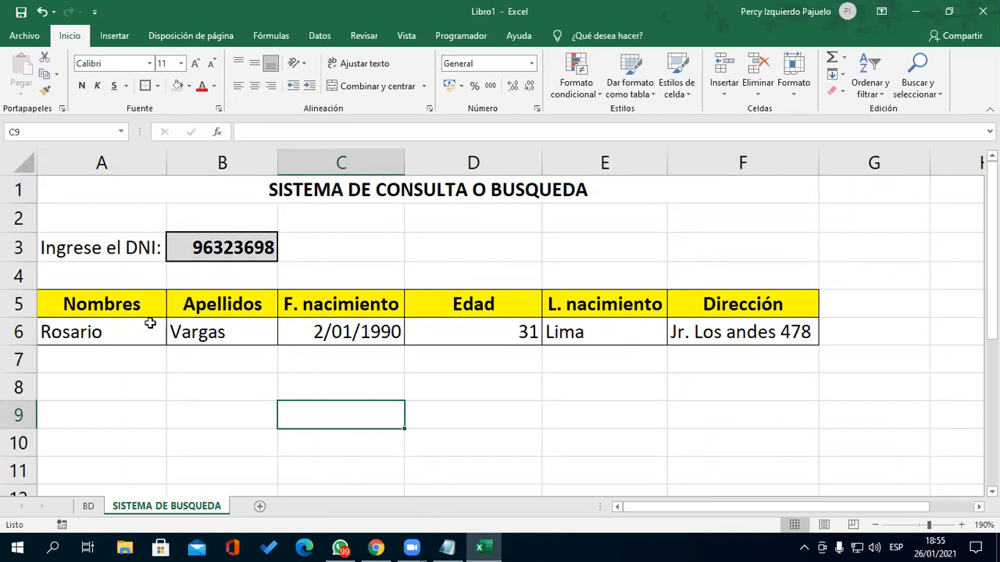
left_click(237, 249)
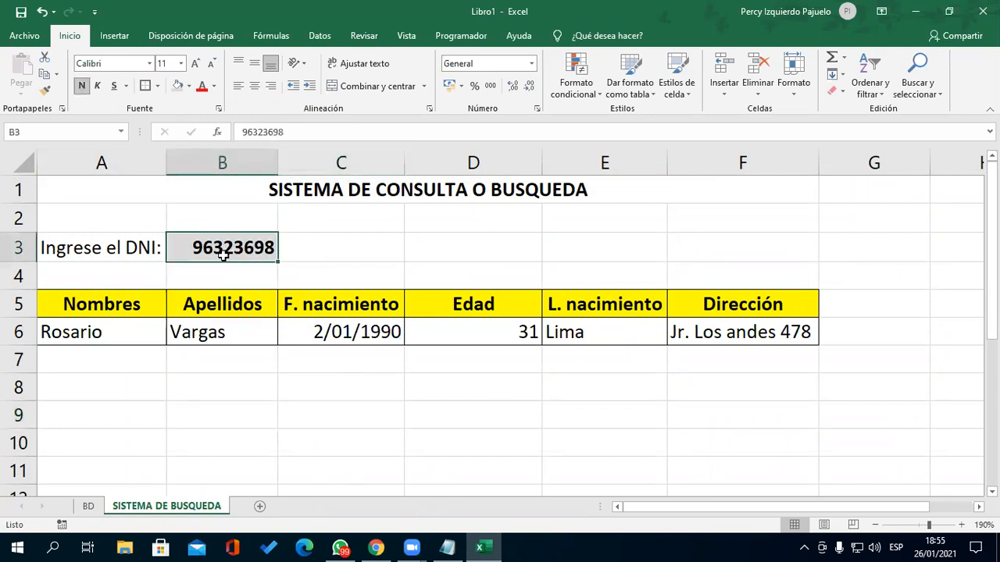